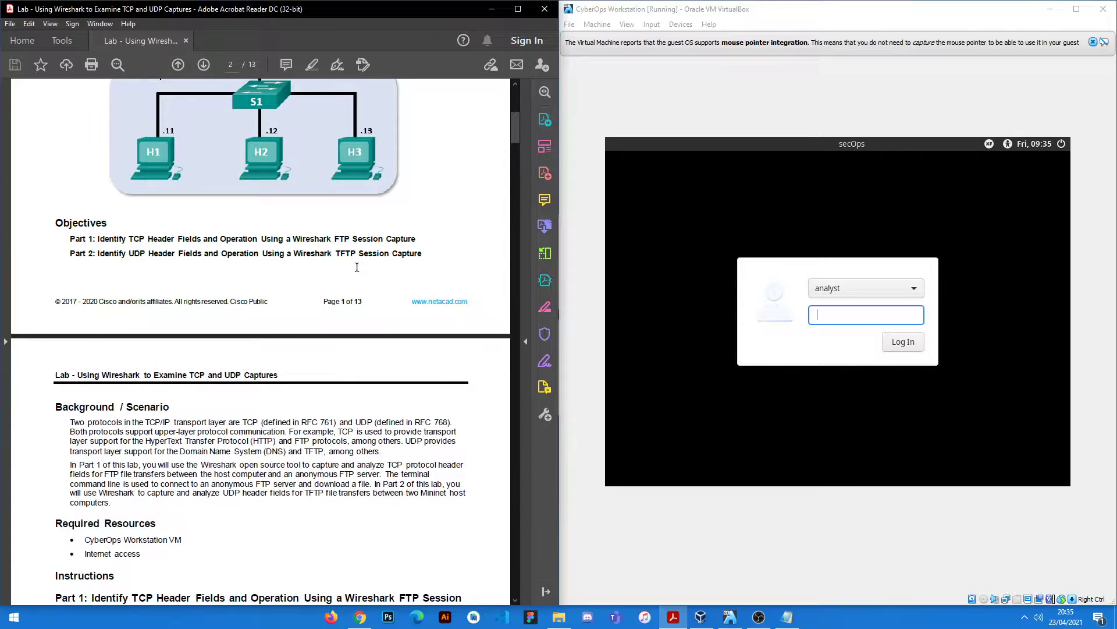
# Read the lab's opening instructions and log in to the CyberOps Workstation VM as analyst with the account password.
pyautogui.scroll(-4, 357, 267)
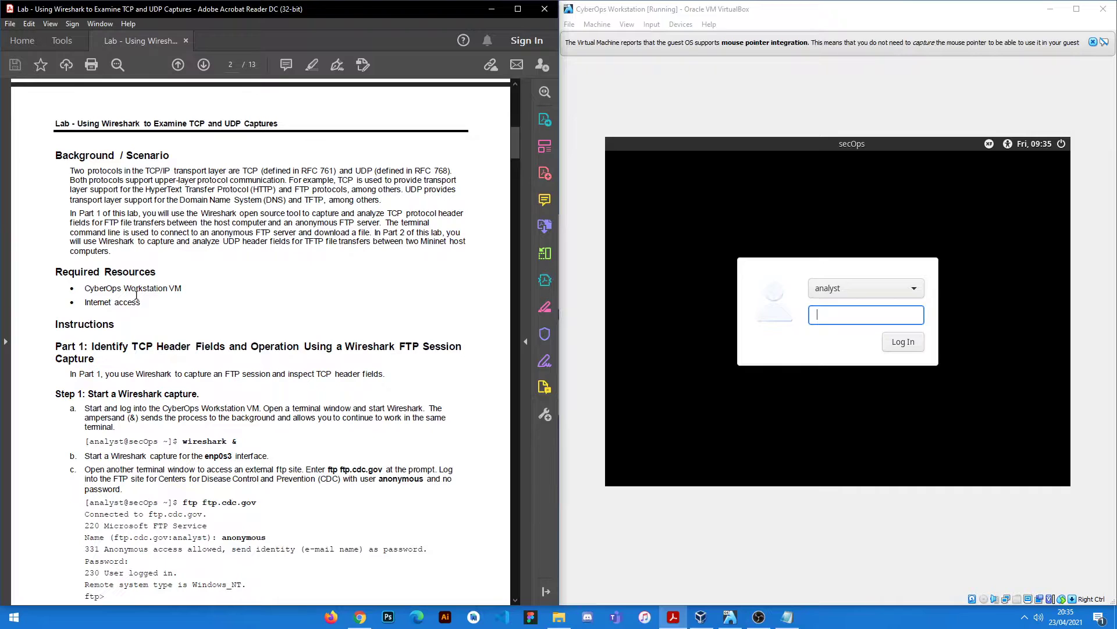
pyautogui.hotkey('alt', 'Tab')
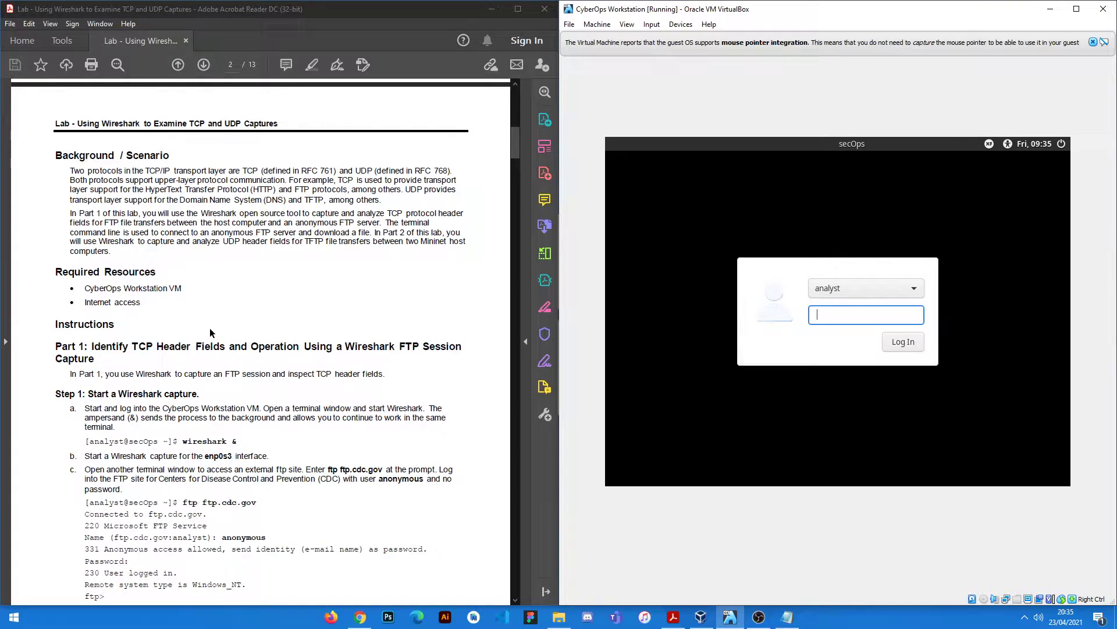
pyautogui.scroll(-3, 211, 332)
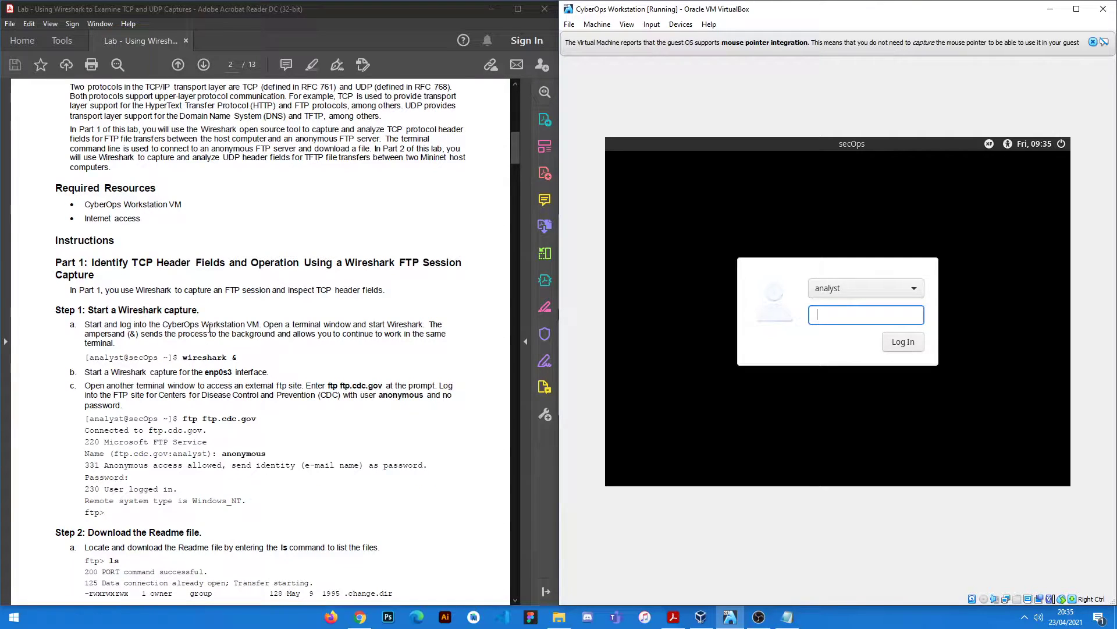
pyautogui.scroll(-2, 200, 324)
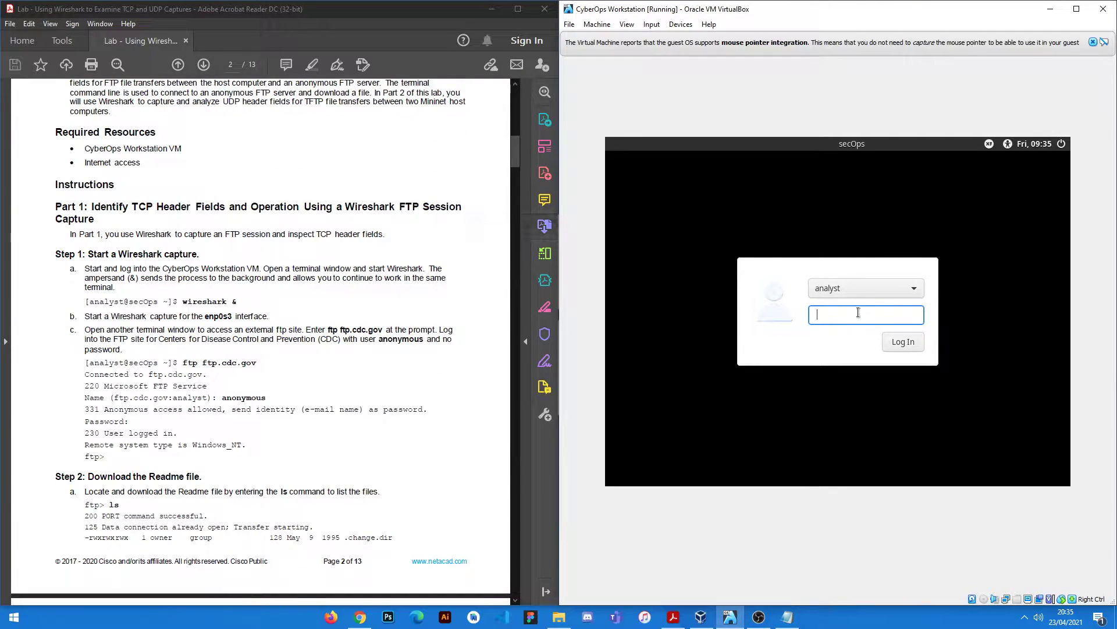
pyautogui.write('cyberops')
pyautogui.click(896, 346)
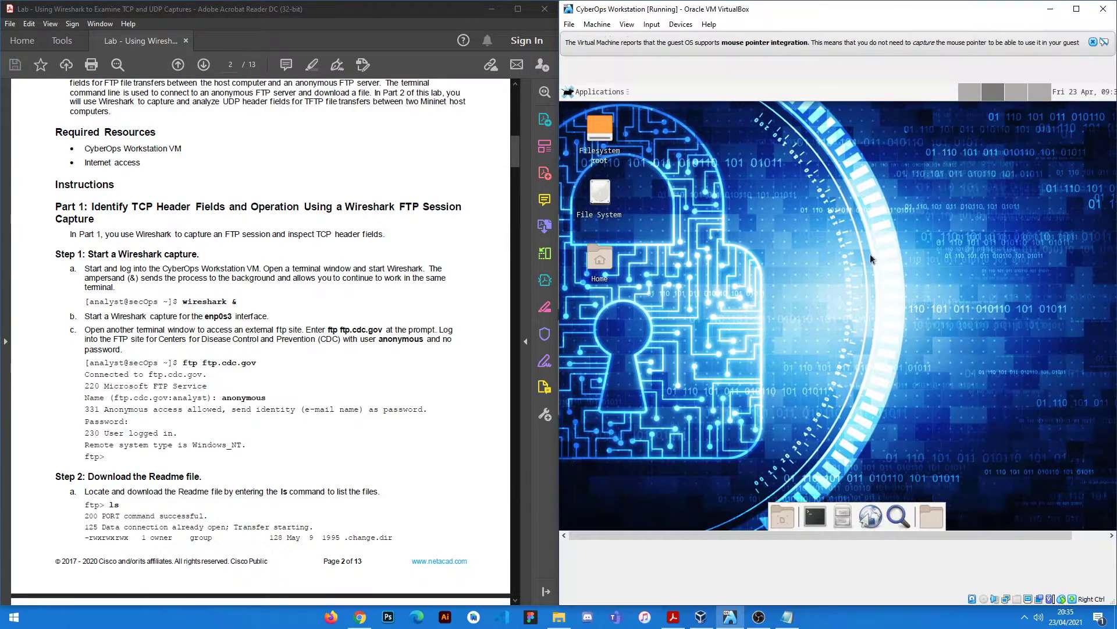
# Launch Wireshark in the background from a maximized terminal with wireshark & and start a capture on the enp0s3 interface.
pyautogui.click(815, 516)
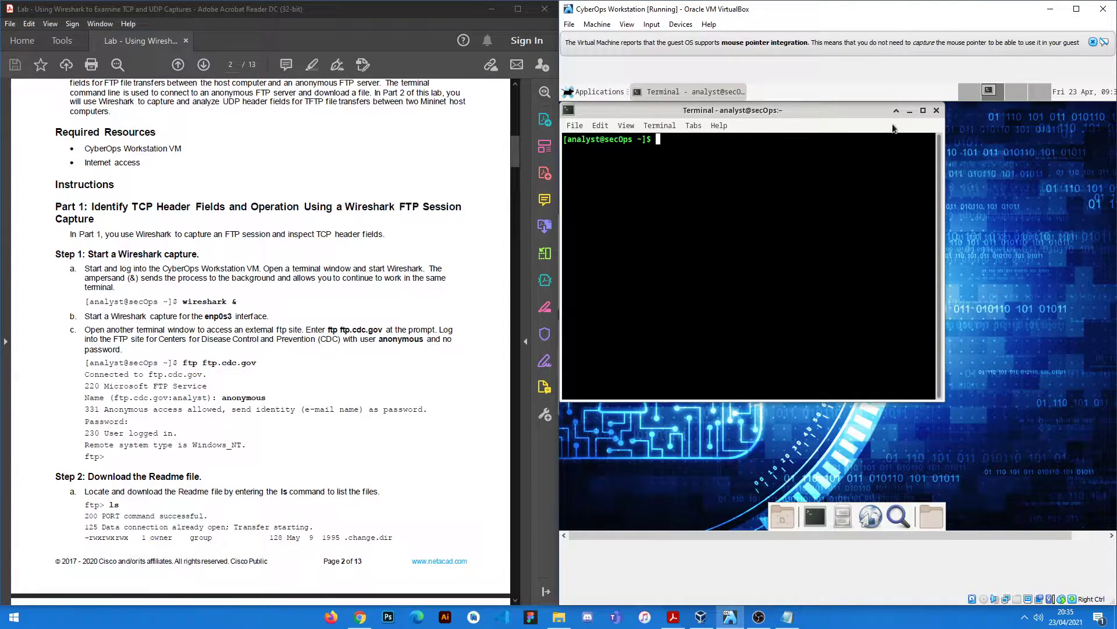
pyautogui.click(923, 110)
pyautogui.write('wireshark &')
pyautogui.press('Return')
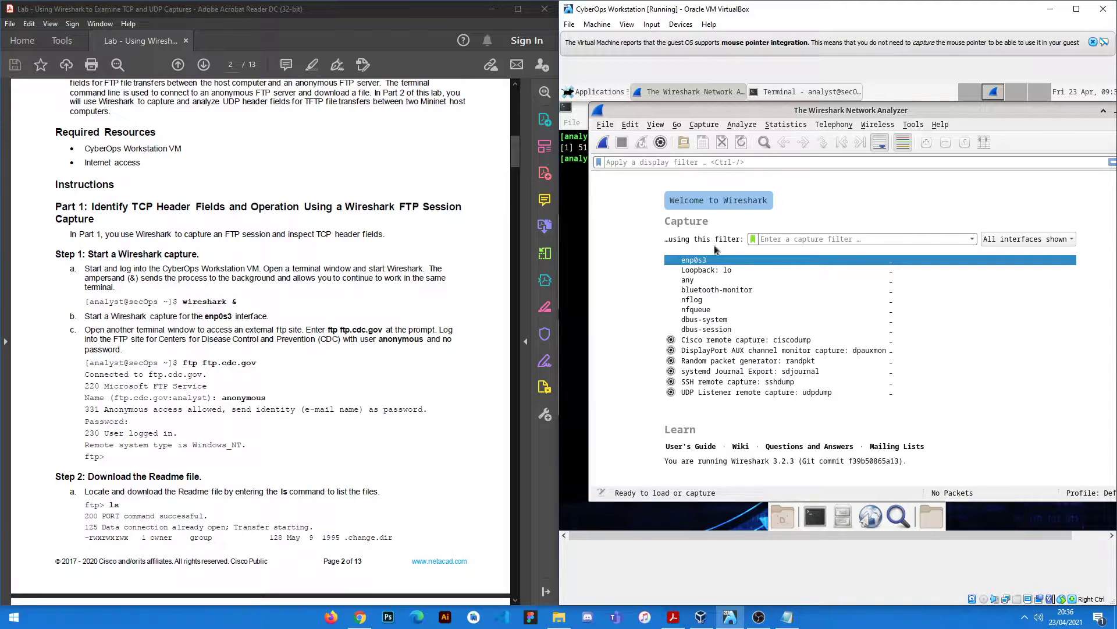
pyautogui.doubleClick(695, 262)
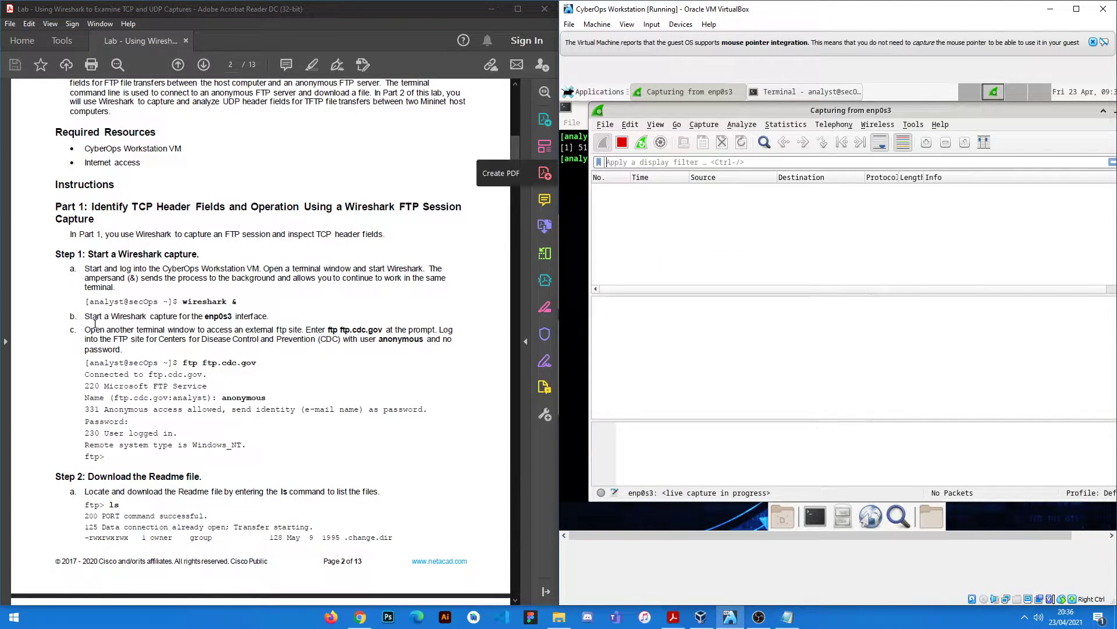
# Open a second terminal window in the virtual machine and maximize it.
pyautogui.scroll(-2, 95, 323)
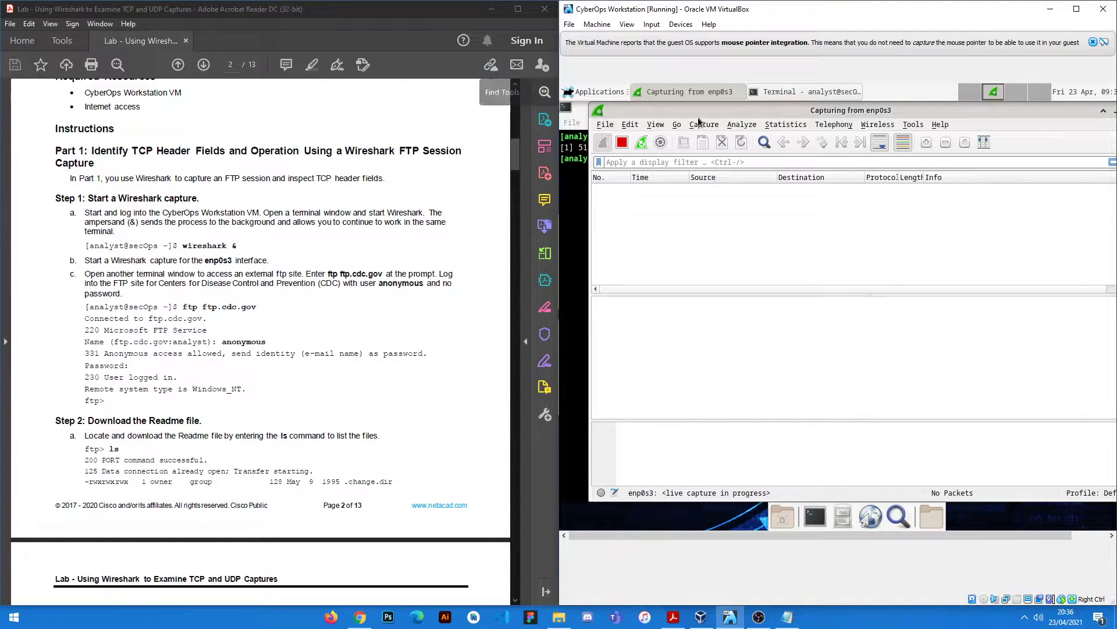
pyautogui.click(792, 94)
pyautogui.click(703, 94)
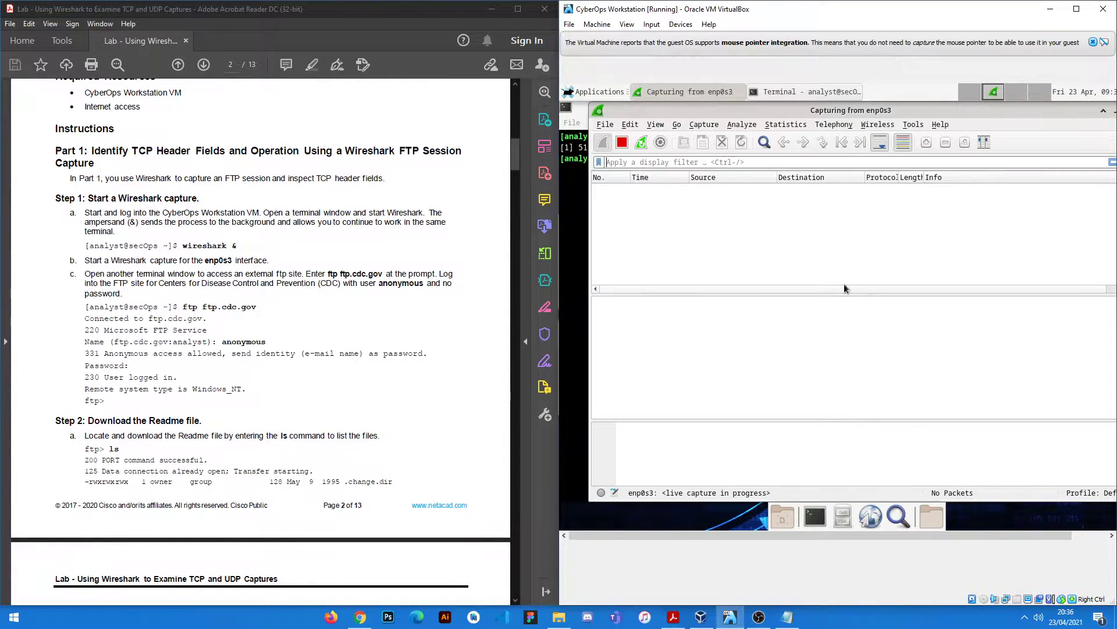
pyautogui.click(815, 516)
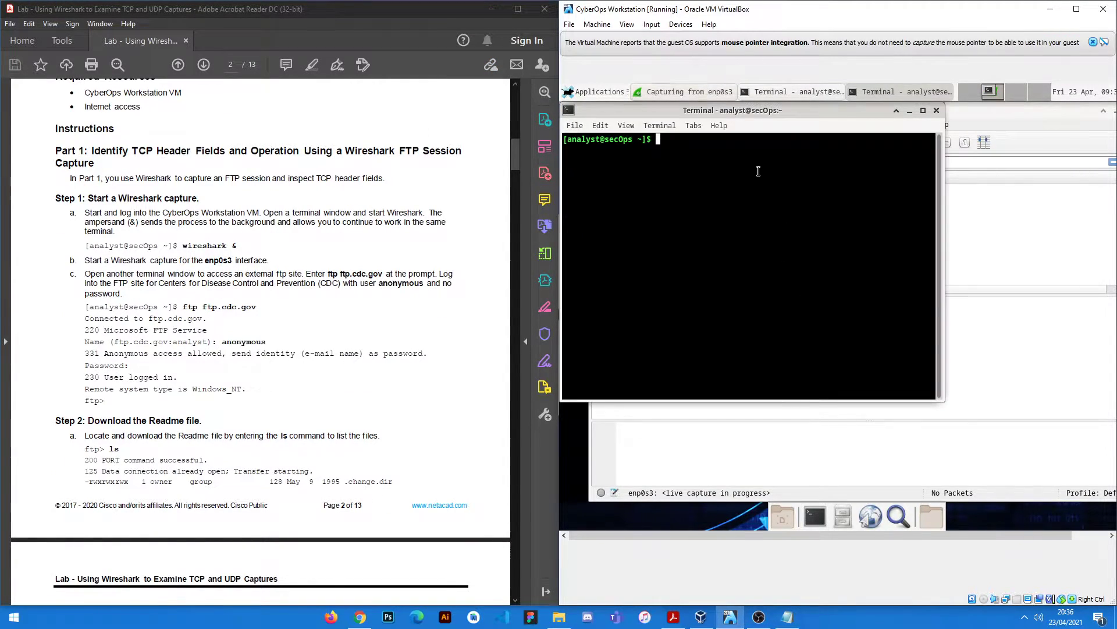
pyautogui.click(923, 110)
pyautogui.moveTo(861, 98); pyautogui.dragTo(773, 91)
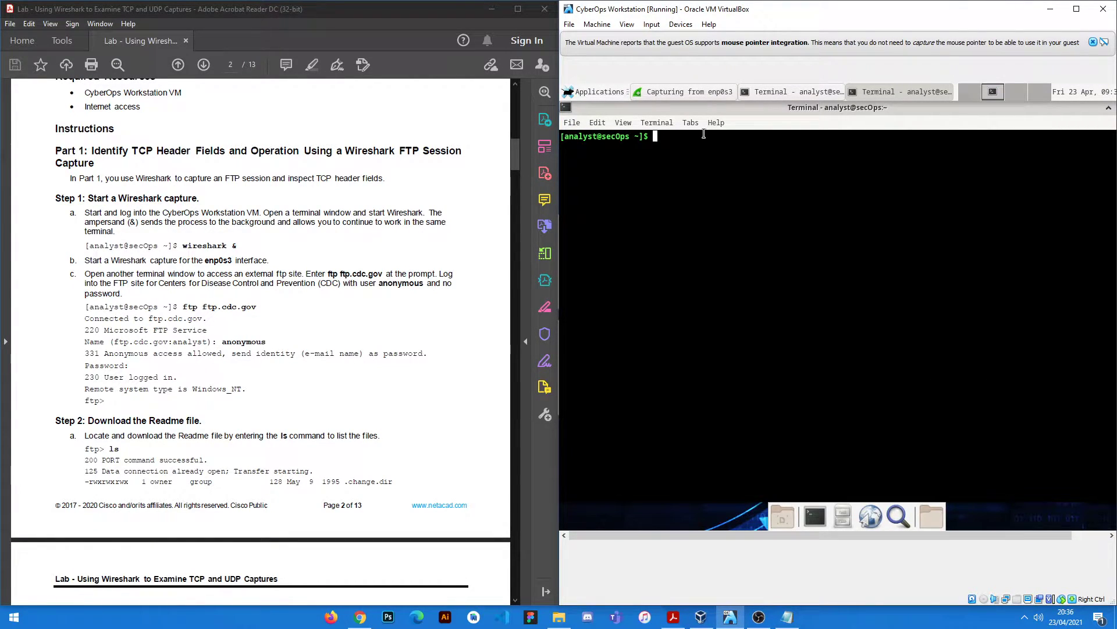
# Connect to ftp.cdc.gov with the ftp command and log in as anonymous with a blank password.
pyautogui.write('ftp ')
pyautogui.write('ftp.cdc.go')
pyautogui.write('cv')
pyautogui.press('BackSpace')
pyautogui.press('BackSpace')
pyautogui.write('v')
pyautogui.press('Return')
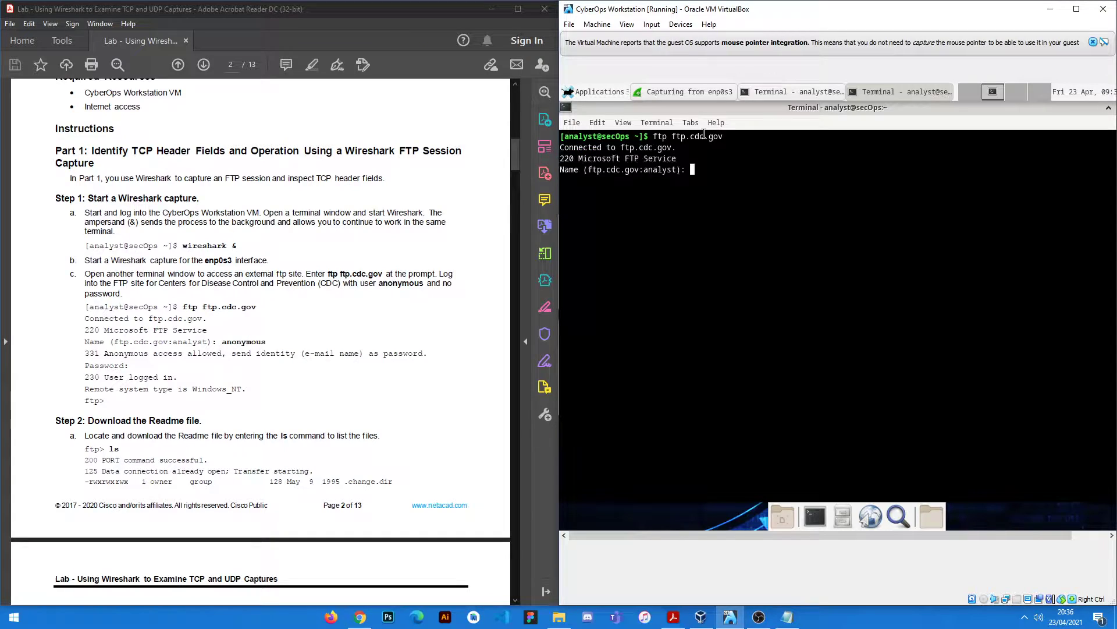
pyautogui.write('anonymous')
pyautogui.press('Return')
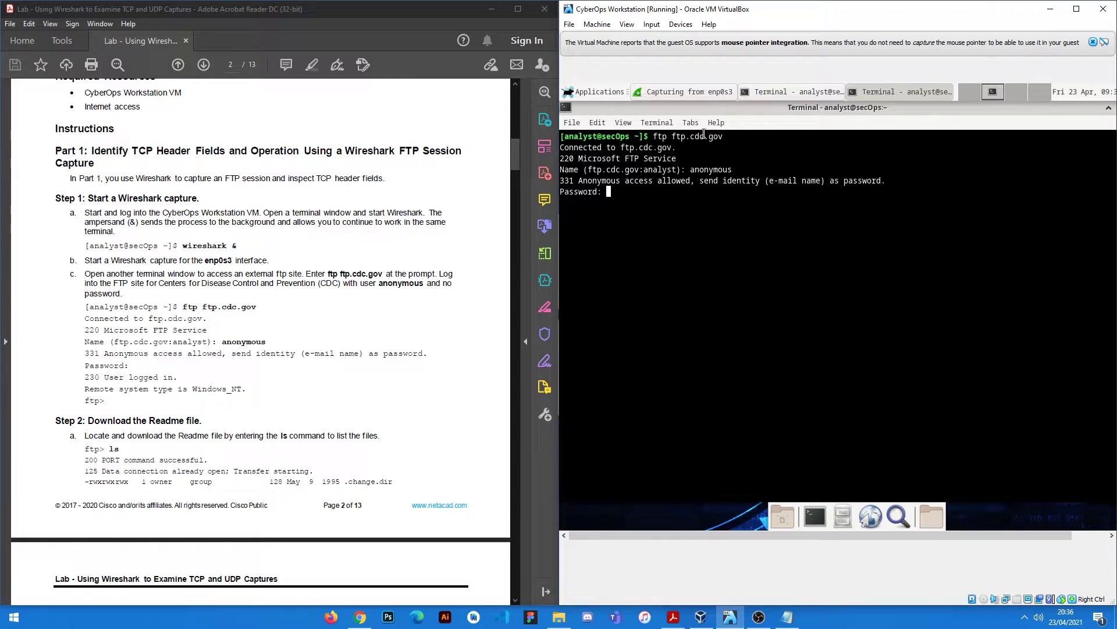
pyautogui.press('Return')
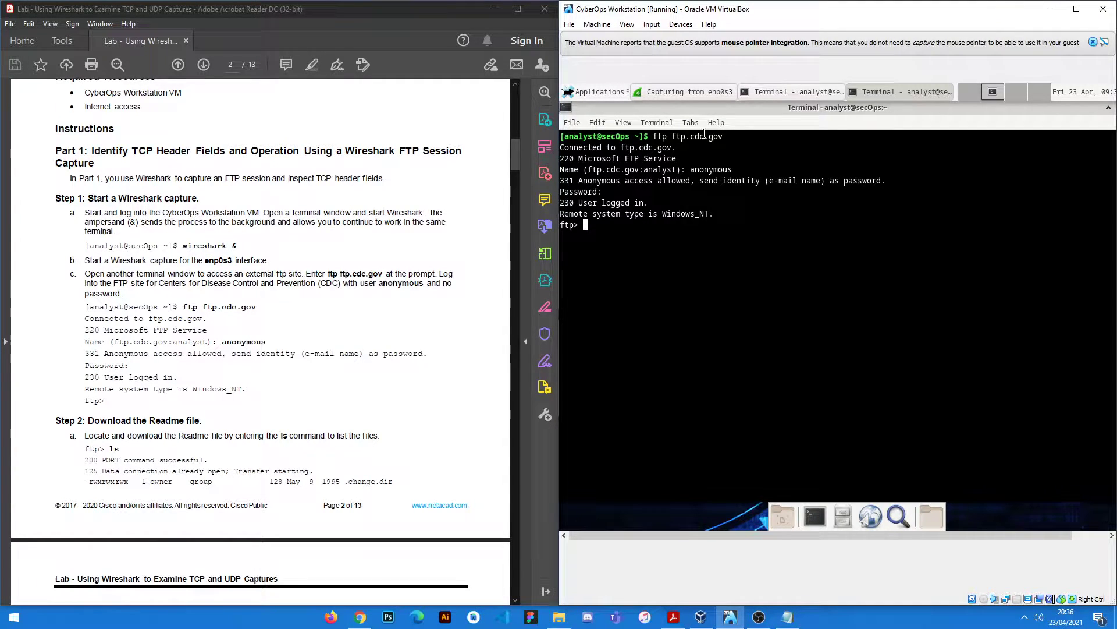
# Follow Step 2 of the lab and request the FTP server's file list with the ls command.
pyautogui.scroll(-5, 76, 313)
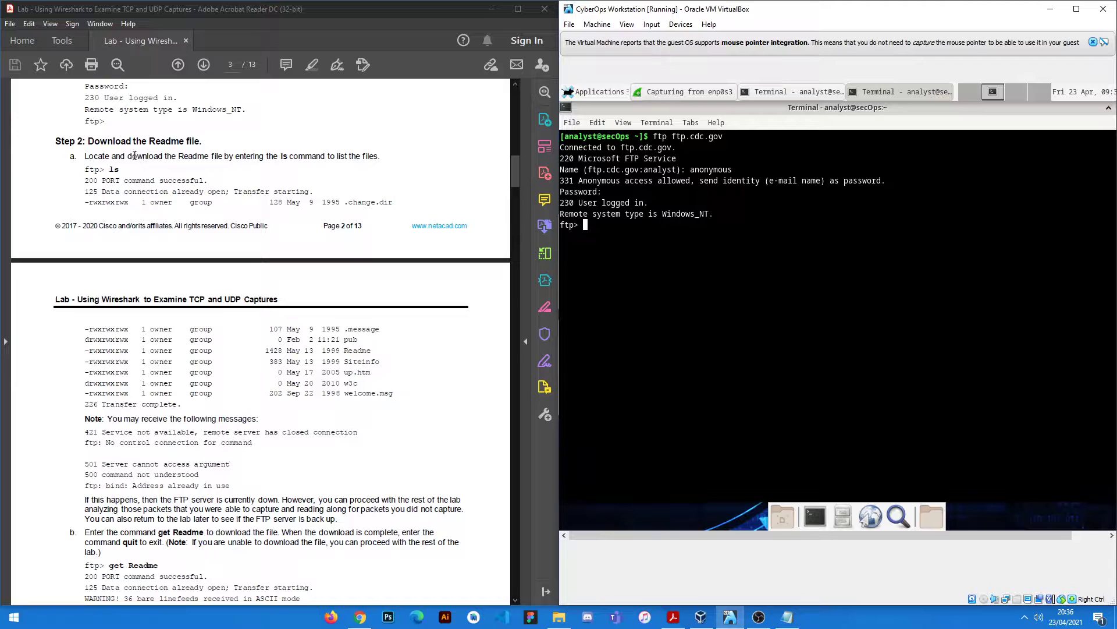
pyautogui.scroll(1, 134, 155)
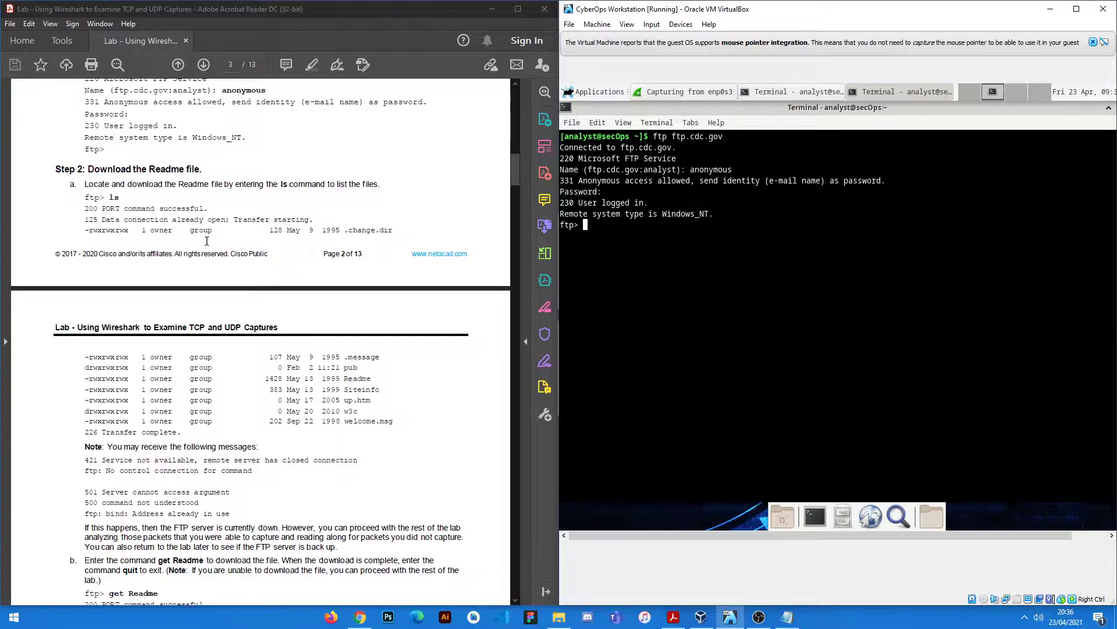
pyautogui.write('ls')
pyautogui.press('Return')
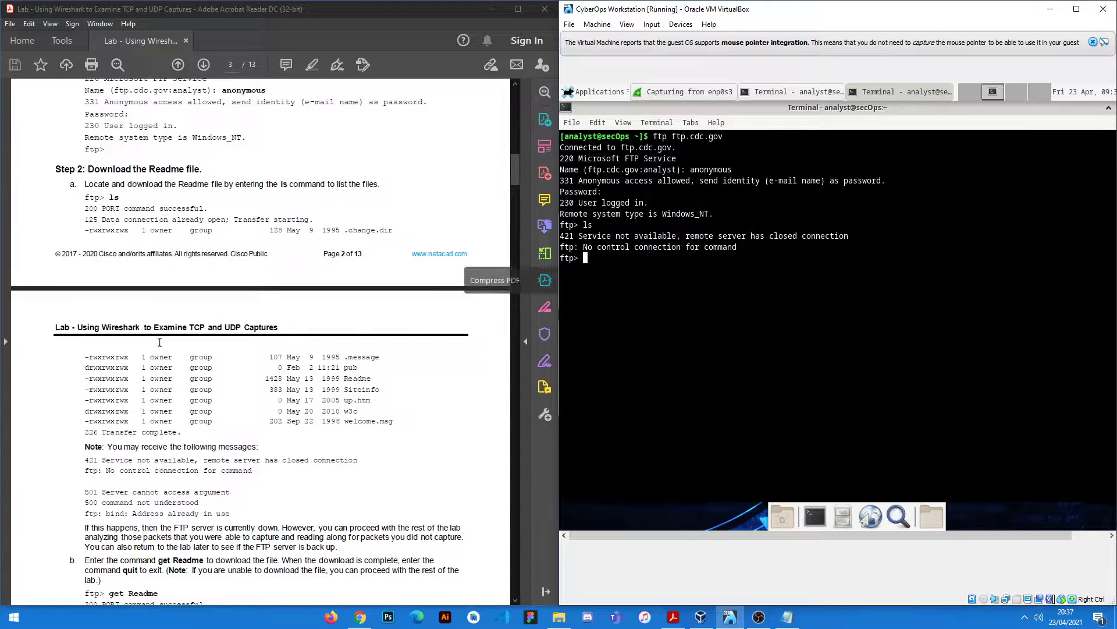
# Compare the terminal's FTP response with the lab's sample output and read the note on possible server messages.
pyautogui.click(79, 207)
pyautogui.moveTo(79, 207); pyautogui.dragTo(270, 221)
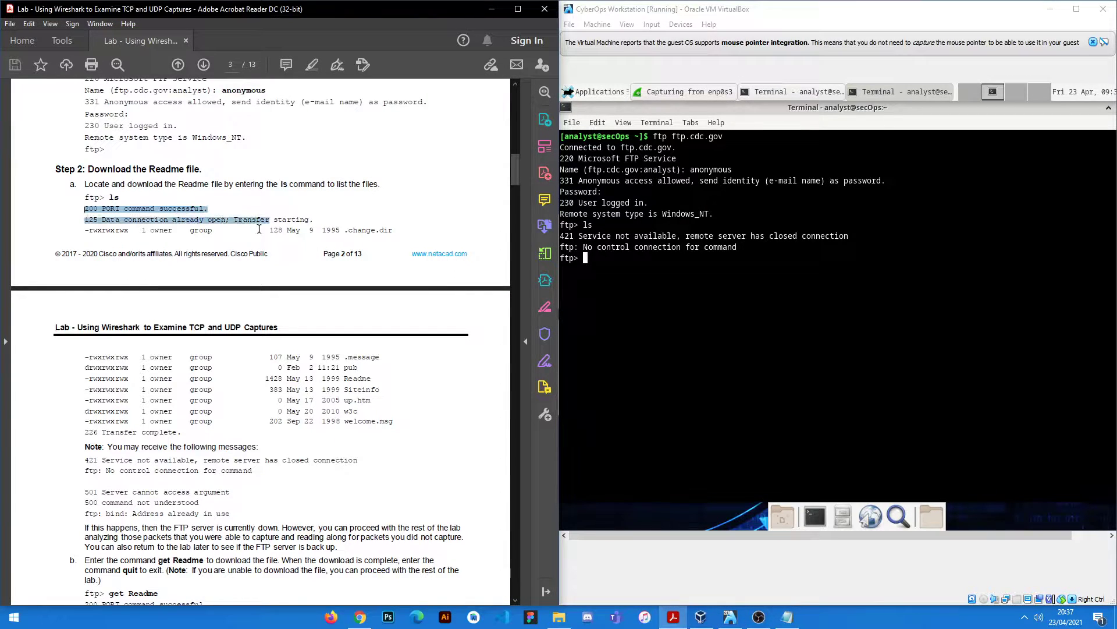
pyautogui.click(95, 362)
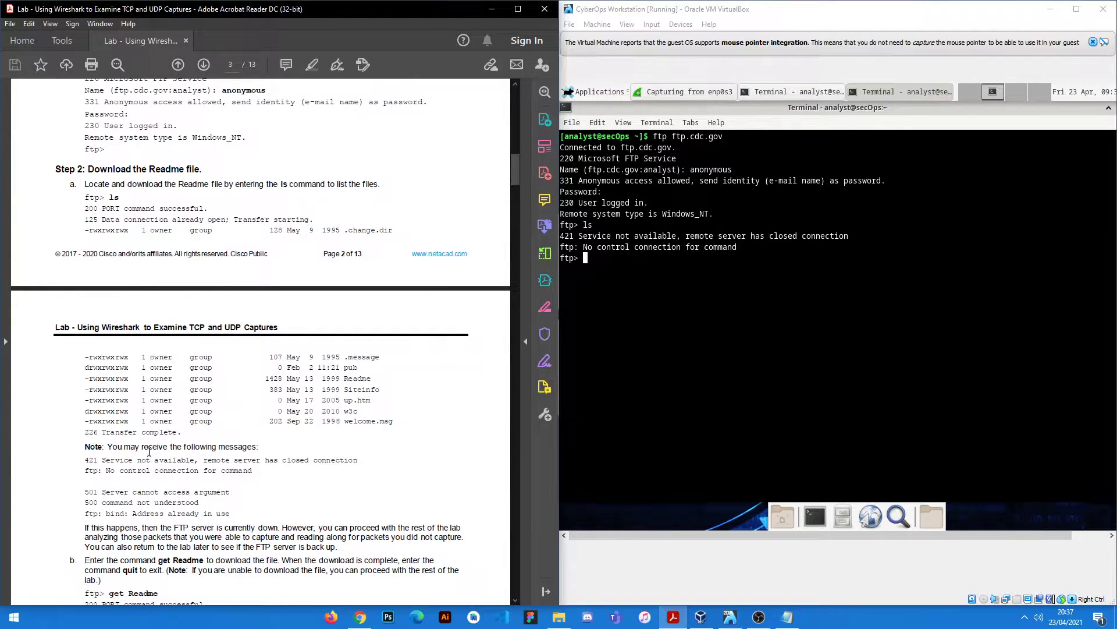
pyautogui.scroll(-3, 212, 393)
pyautogui.moveTo(107, 363); pyautogui.dragTo(248, 367)
pyautogui.click(167, 385)
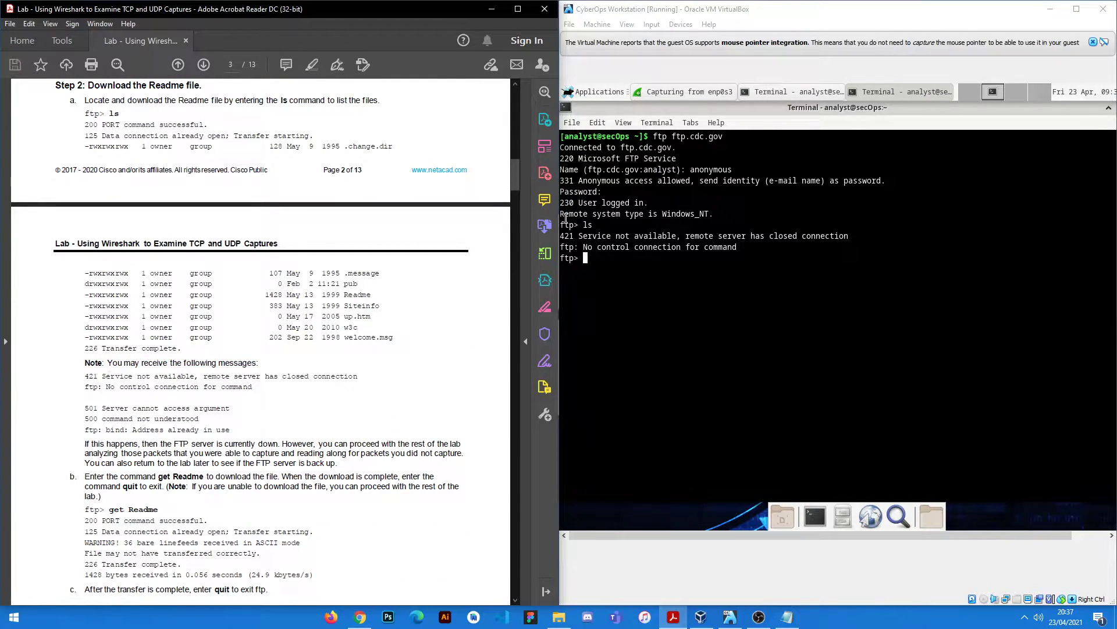
pyautogui.scroll(-4, 543, 252)
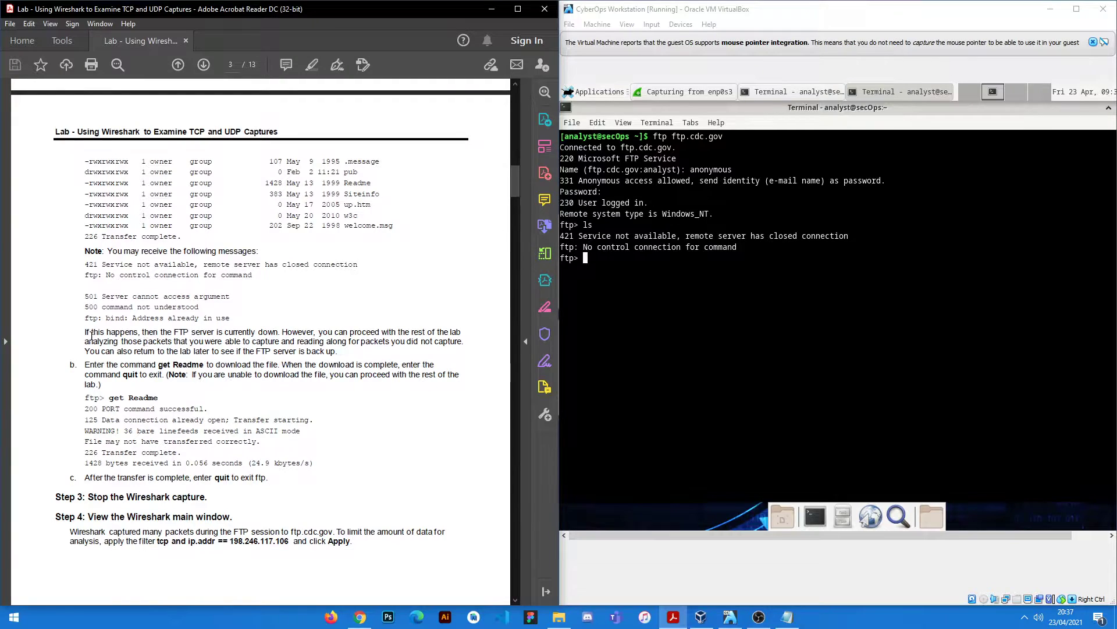
pyautogui.moveTo(93, 330); pyautogui.dragTo(279, 332)
pyautogui.click(202, 332)
pyautogui.click(316, 340)
pyautogui.scroll(-2, 308, 333)
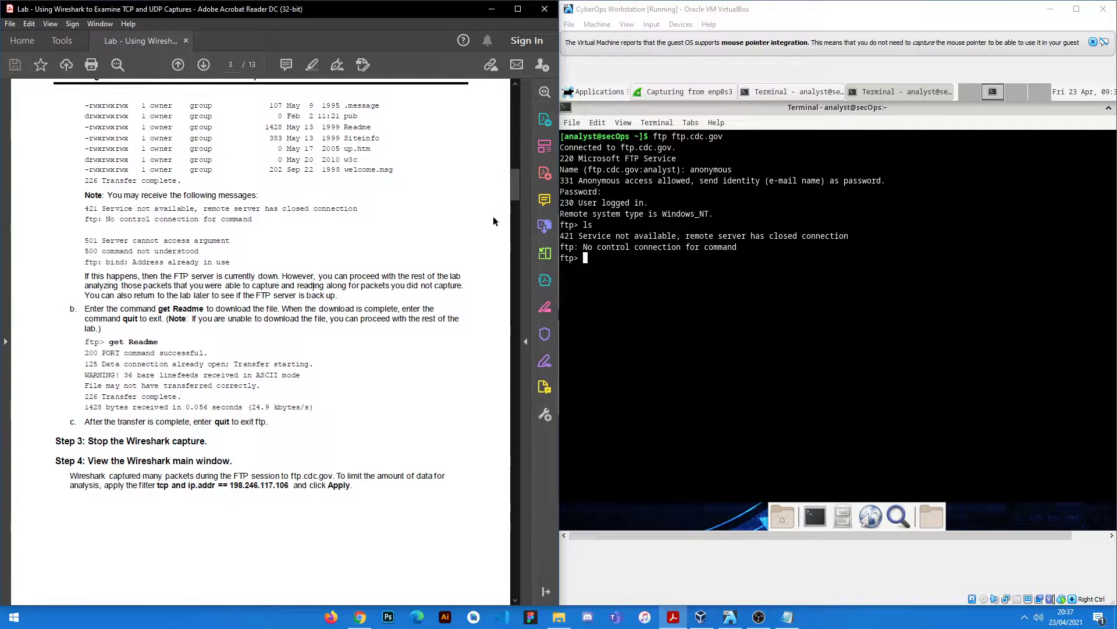
# Try to download the Readme file with get Readme, and exit the FTP session with quit.
pyautogui.click(629, 278)
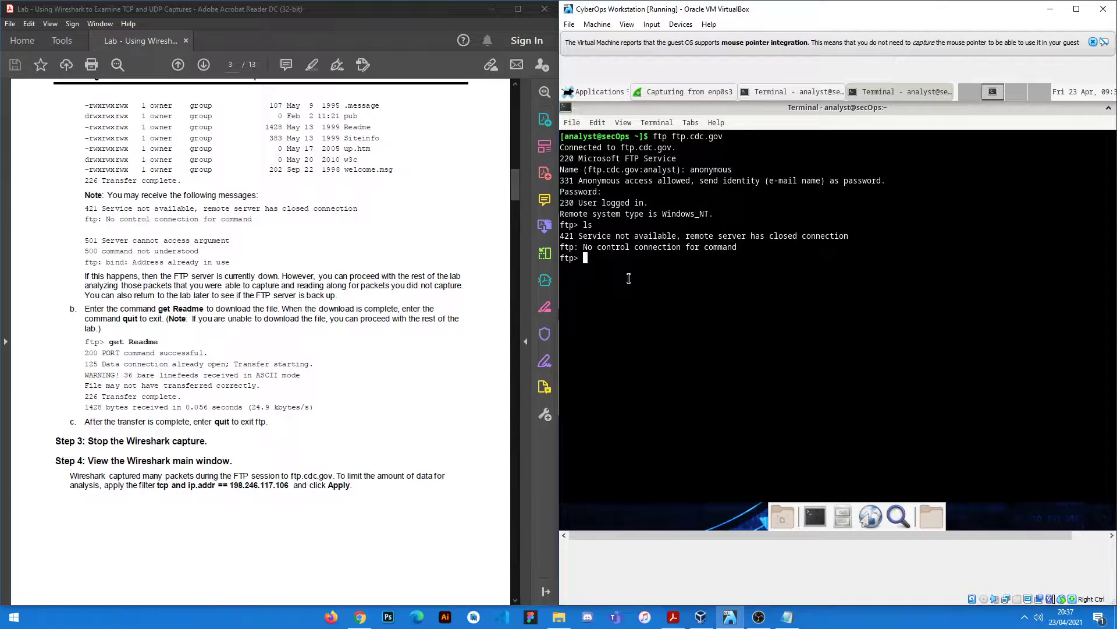
pyautogui.write('get Readme')
pyautogui.press('Return')
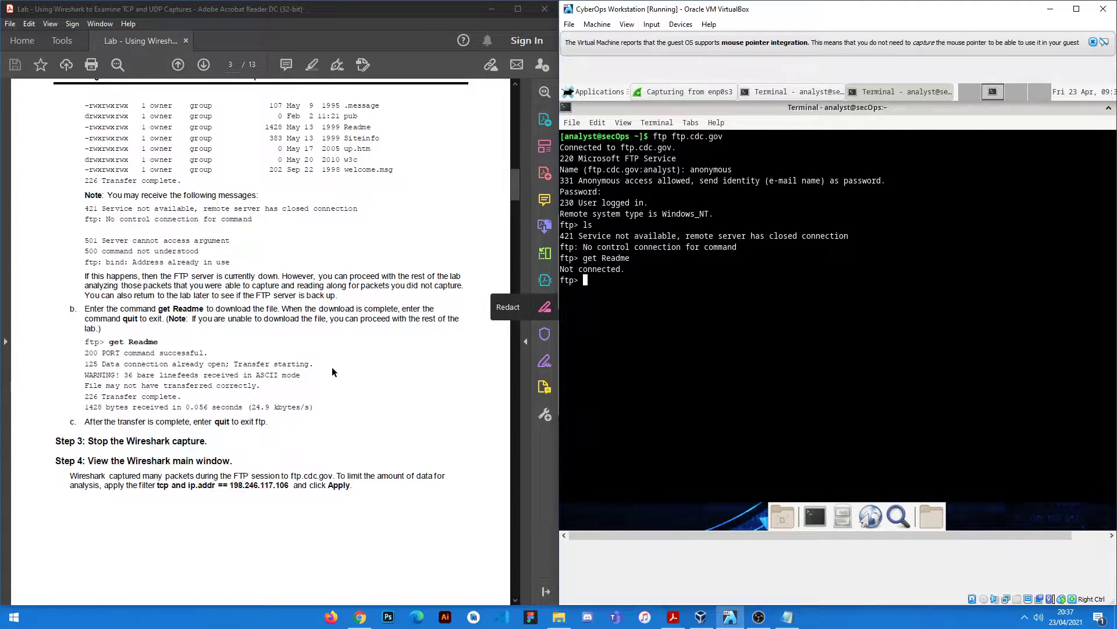
pyautogui.scroll(-2, 332, 366)
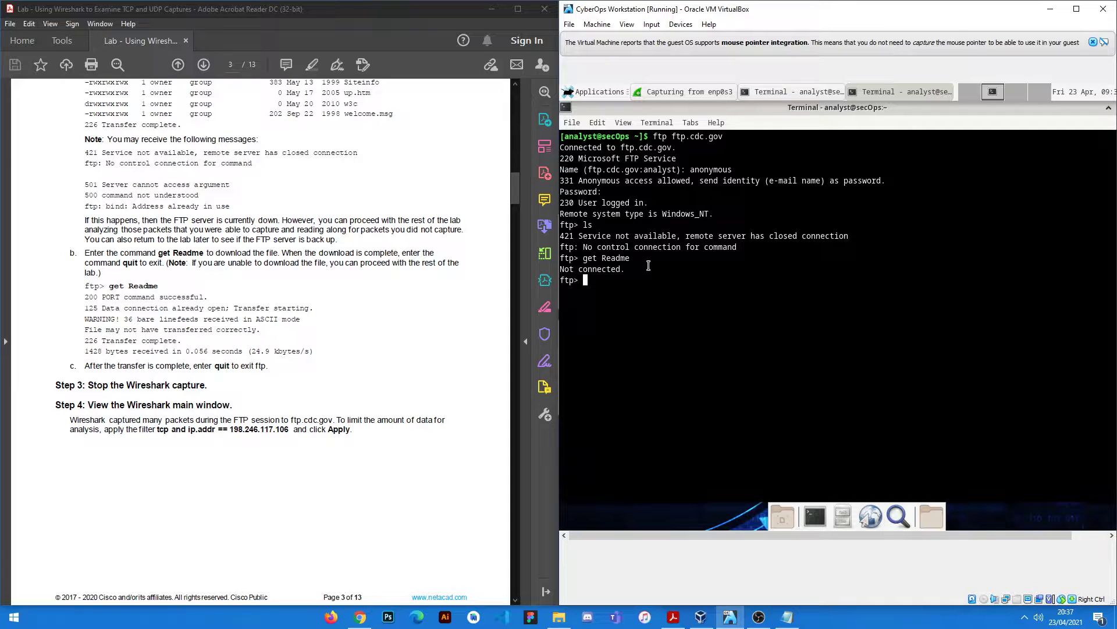
pyautogui.write('quit')
pyautogui.press('Return')
# Return to the Wireshark window and stop the enp0s3 capture.
pyautogui.click(684, 92)
pyautogui.moveTo(515, 183); pyautogui.dragTo(515, 189)
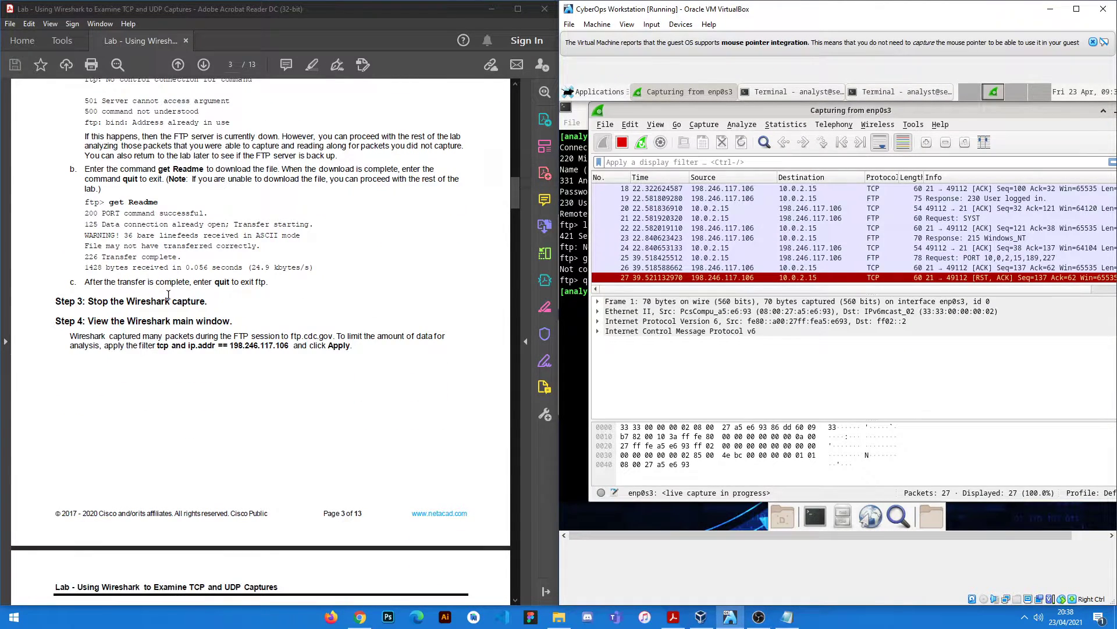
pyautogui.click(622, 142)
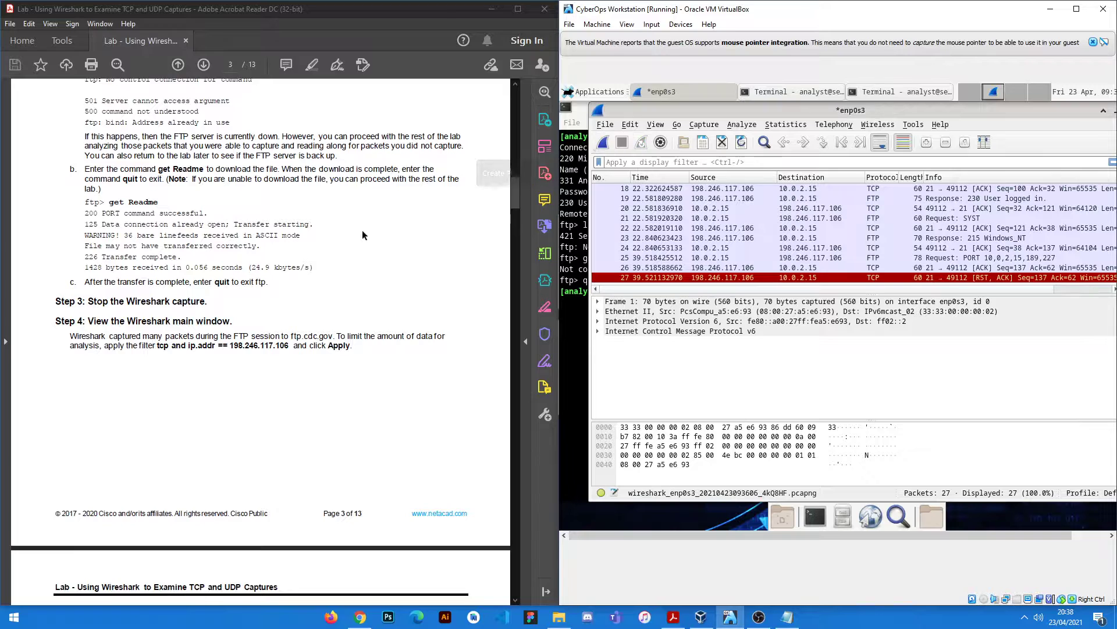
# Filter the captured packets with the display filter tcp and ip.addr == 198.246.117.106.
pyautogui.scroll(-2, 207, 278)
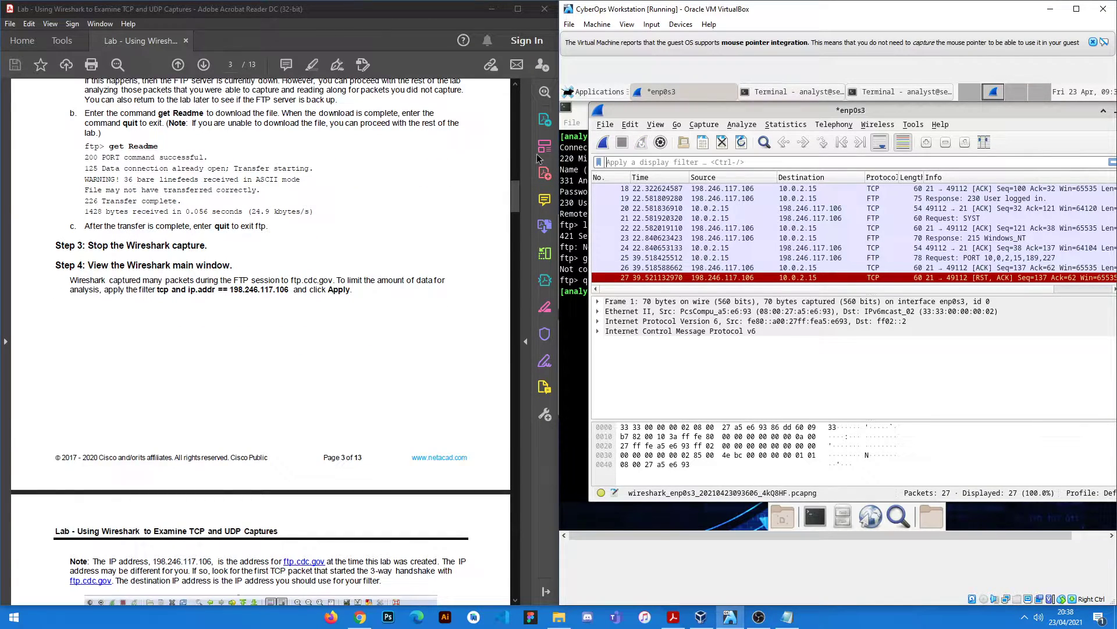
pyautogui.click(720, 163)
pyautogui.write('t')
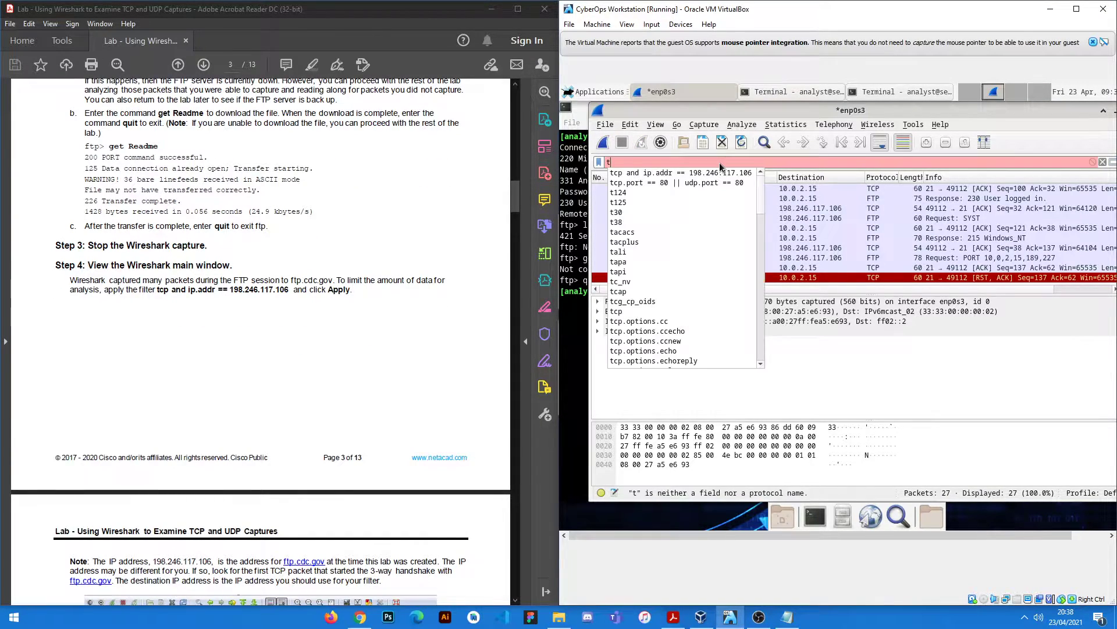
pyautogui.write('cp and ')
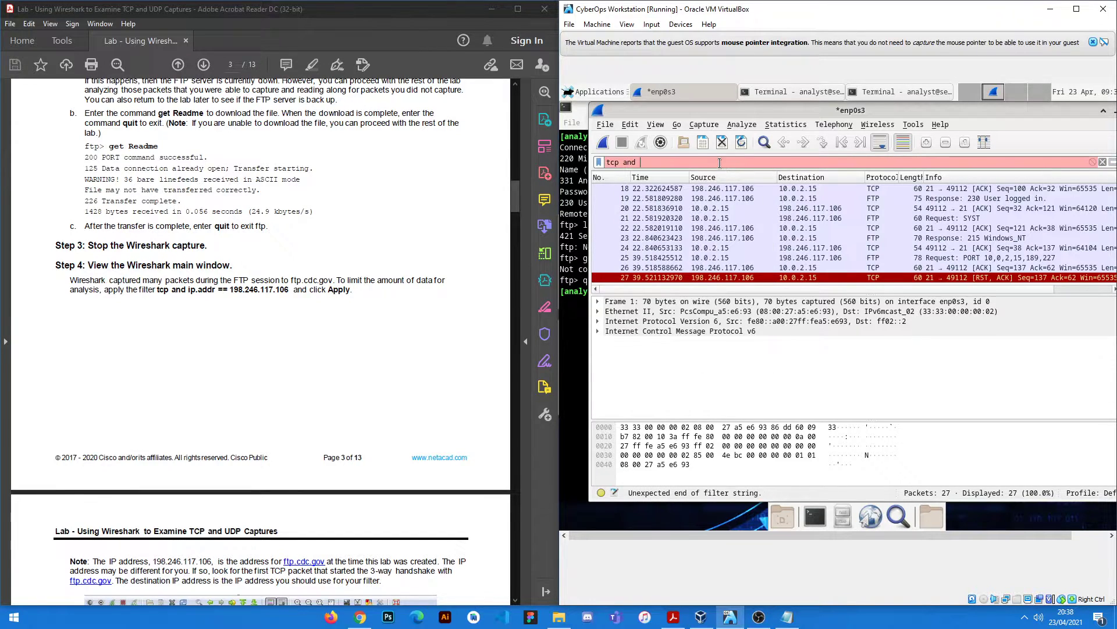
pyautogui.write('ip.addr')
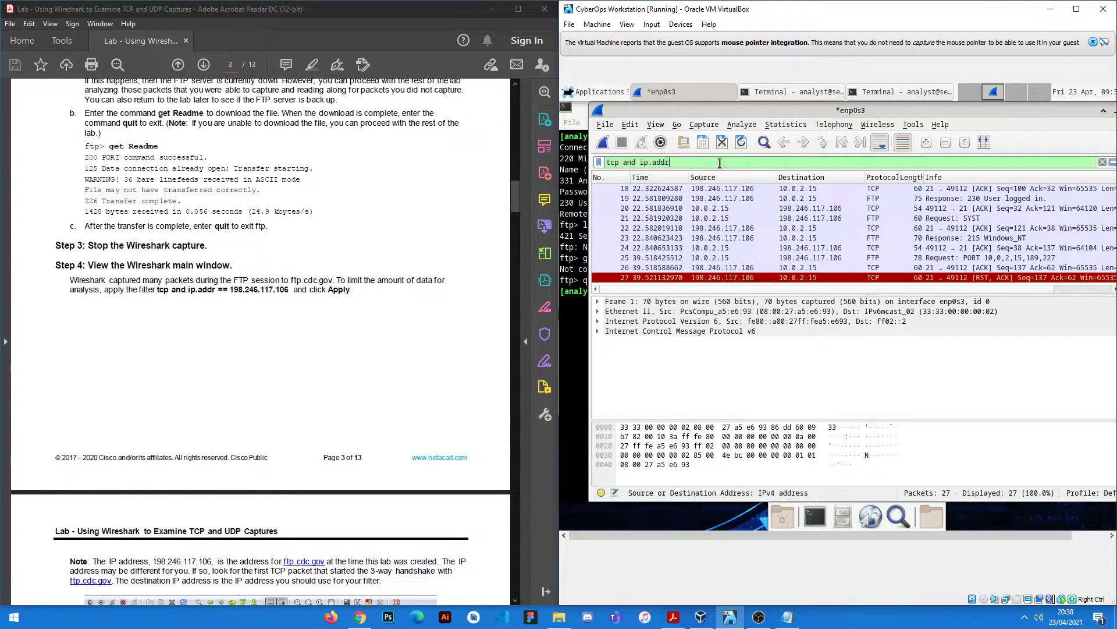
pyautogui.write(' == 1')
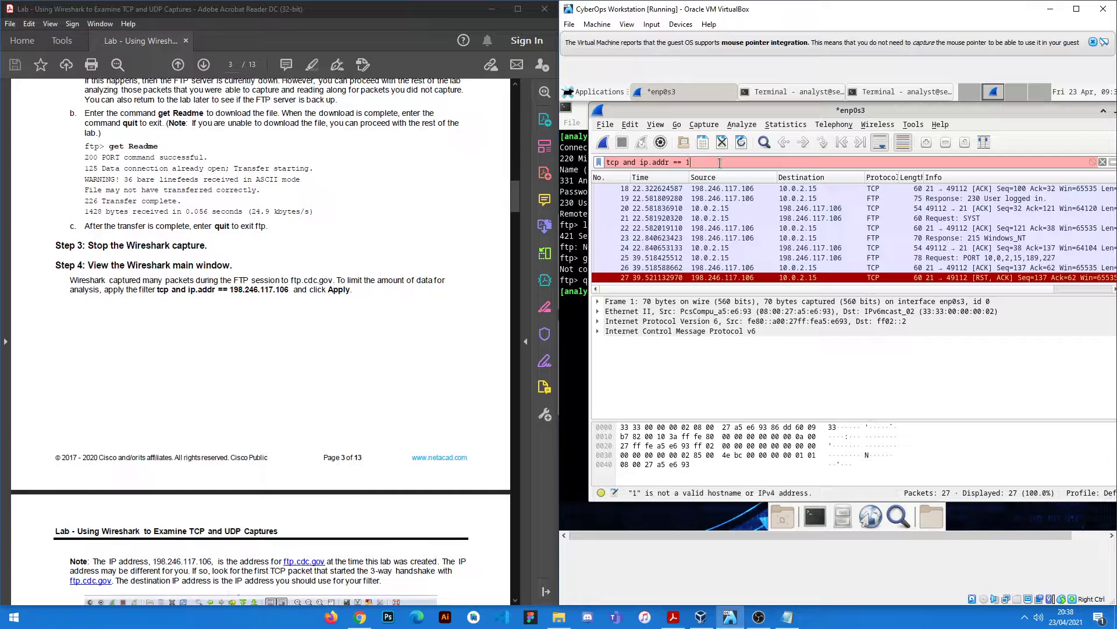
pyautogui.write('98.2')
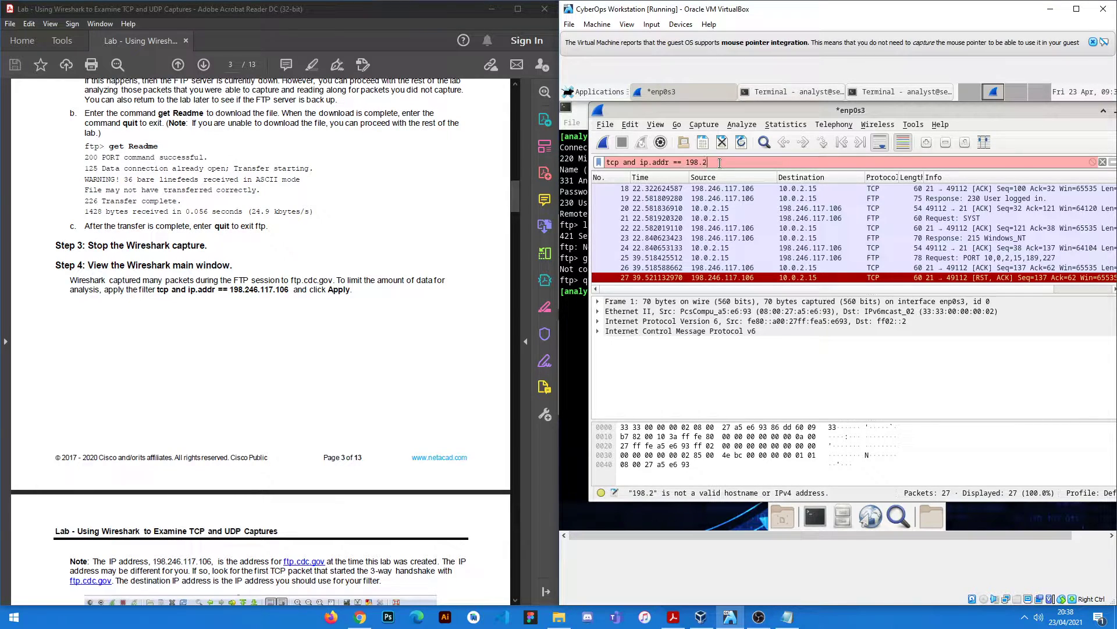
pyautogui.write('46.11')
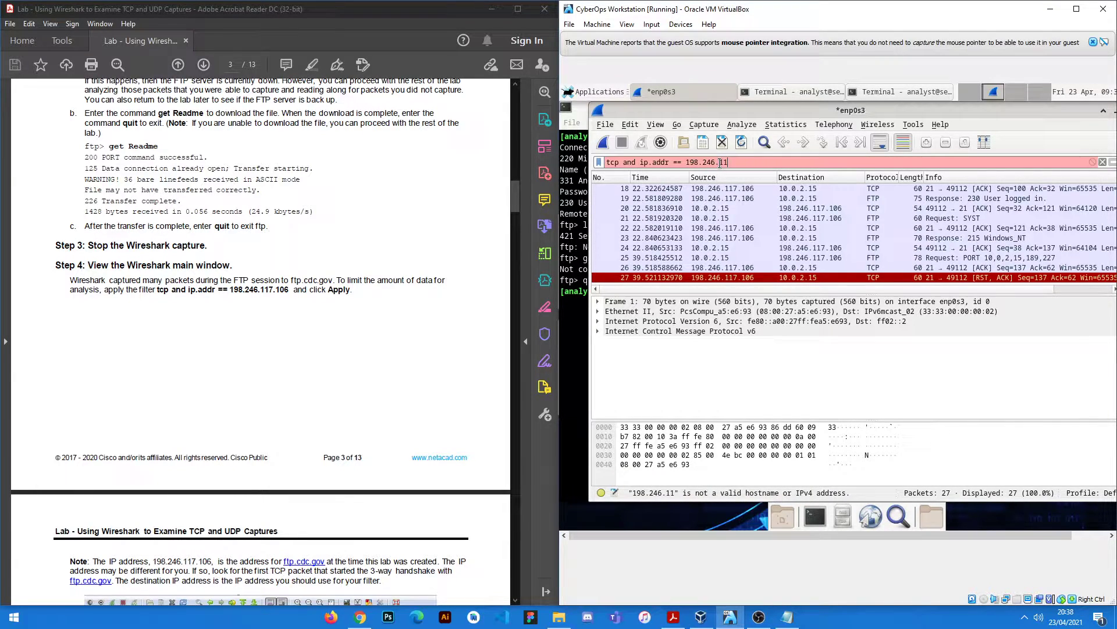
pyautogui.write('7.106')
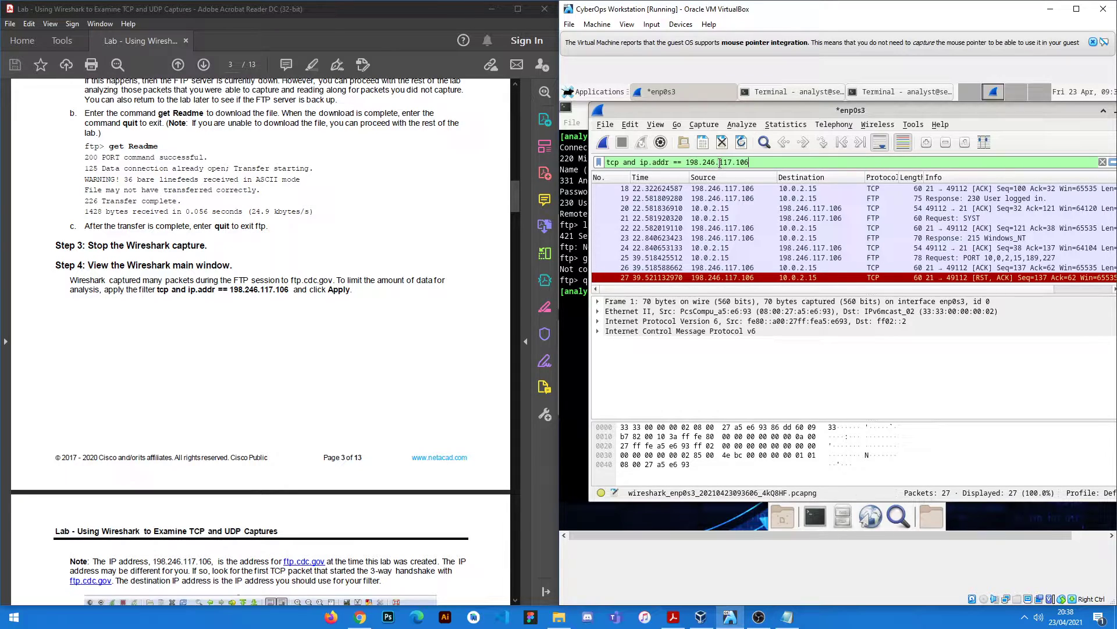
pyautogui.press('Return')
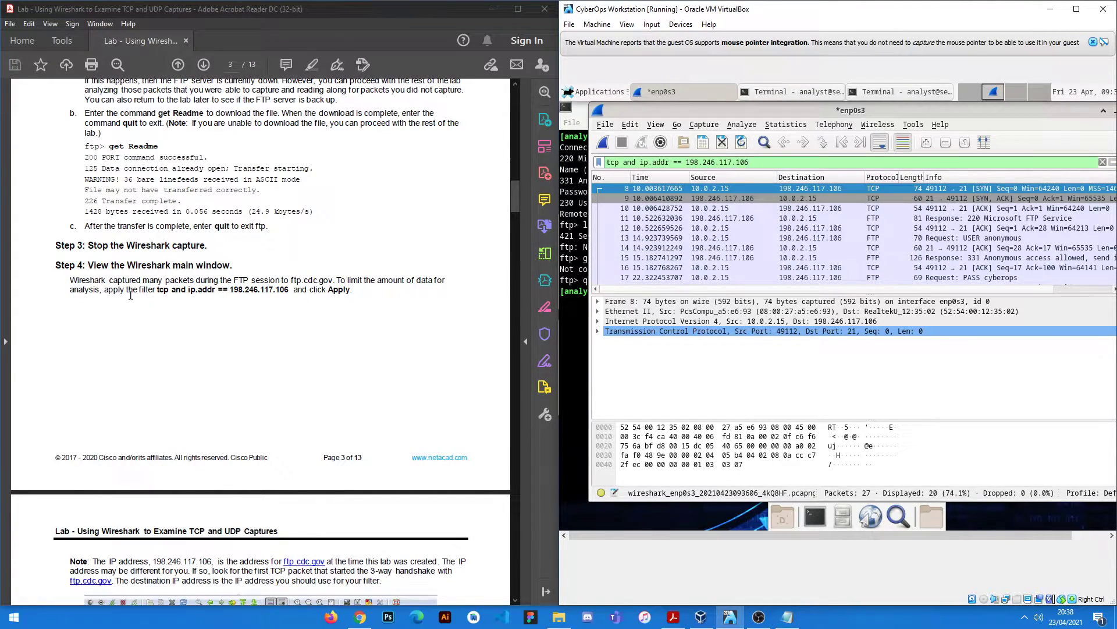
# Read the lab's IP address note and Step 5 on TCP fields, comparing the three-way handshake sample with the filtered packets.
pyautogui.scroll(-3, 72, 295)
pyautogui.scroll(-8, 72, 295)
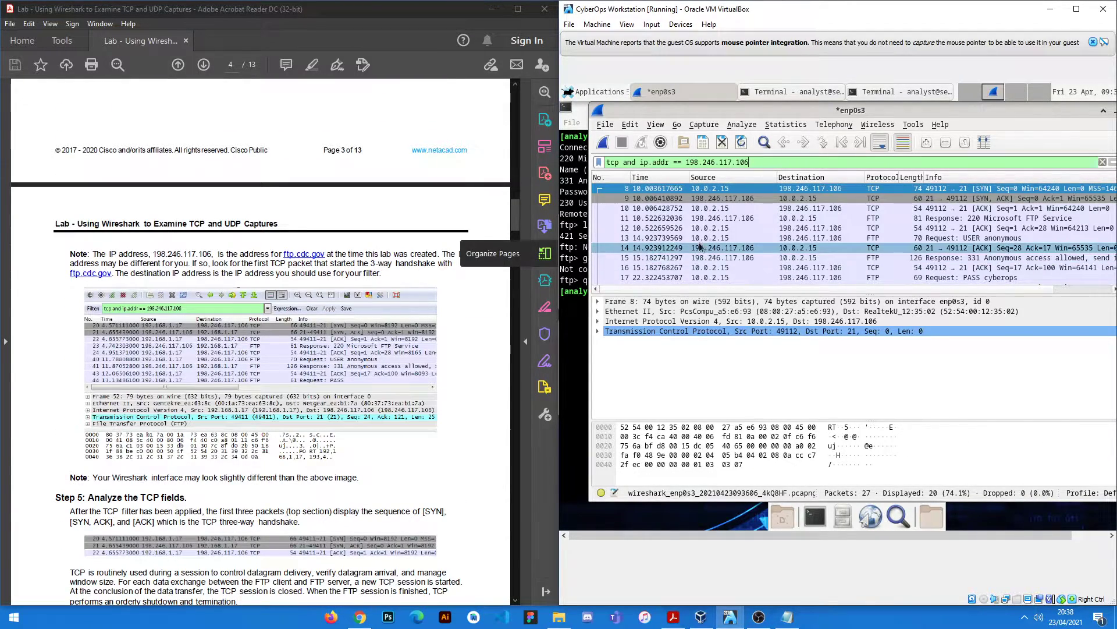
pyautogui.scroll(-3, 316, 333)
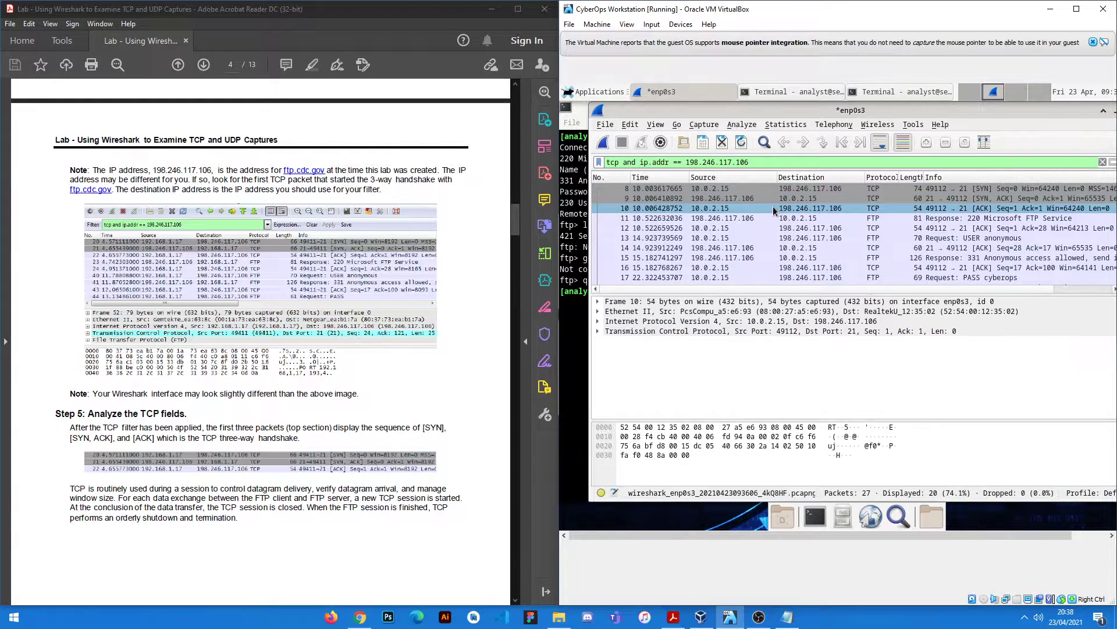
pyautogui.scroll(-1, 319, 260)
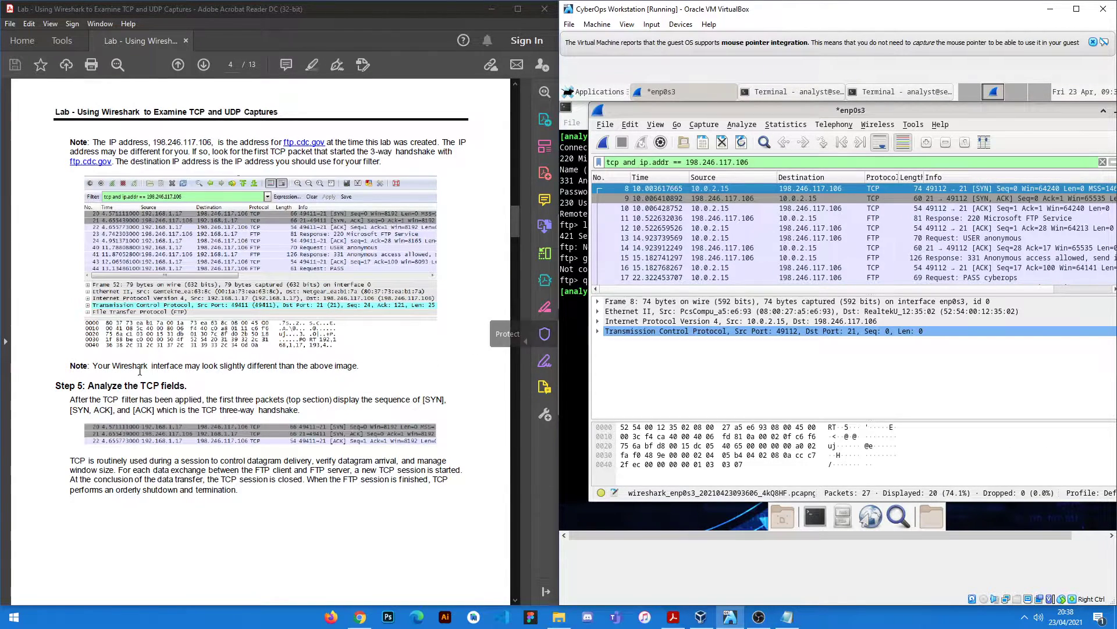
pyautogui.scroll(-3, 114, 322)
pyautogui.scroll(-2, 115, 315)
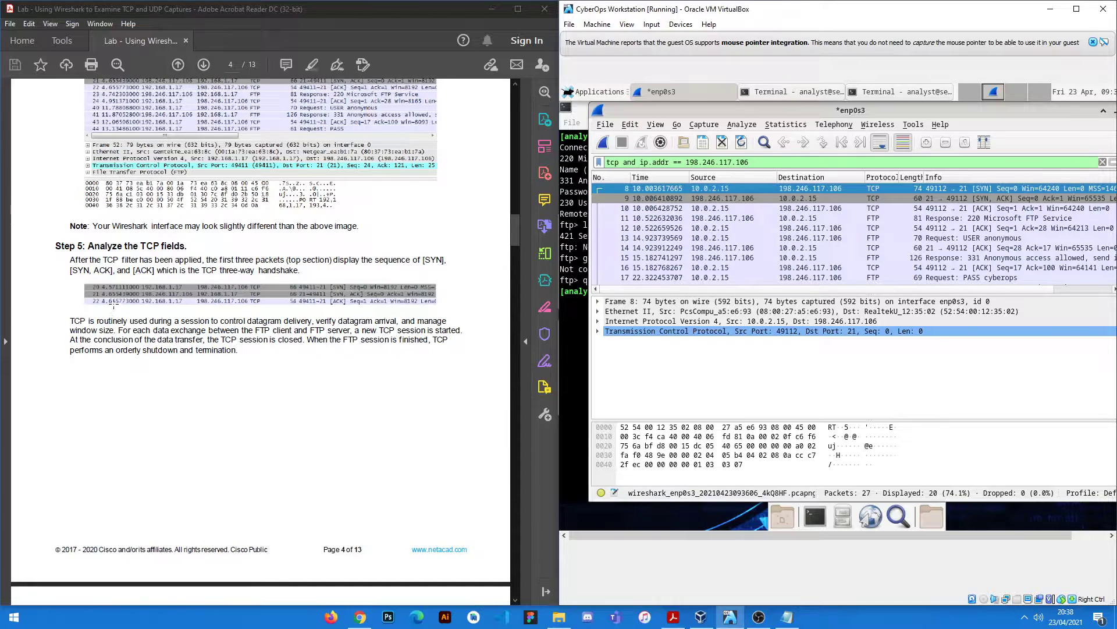
pyautogui.scroll(-6, 109, 257)
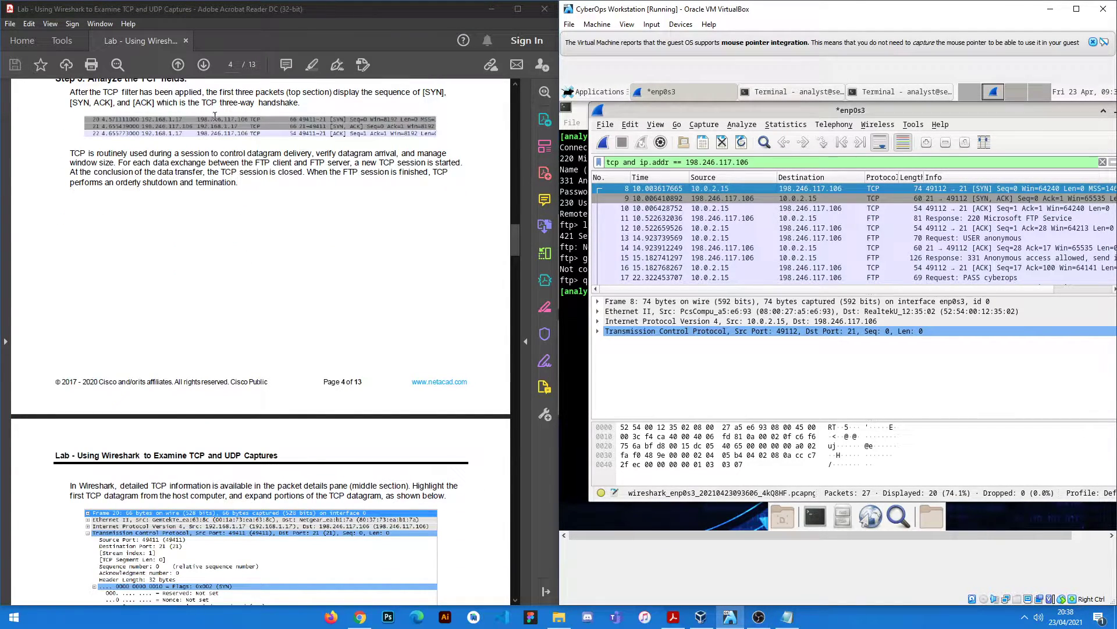
pyautogui.scroll(-1, 268, 157)
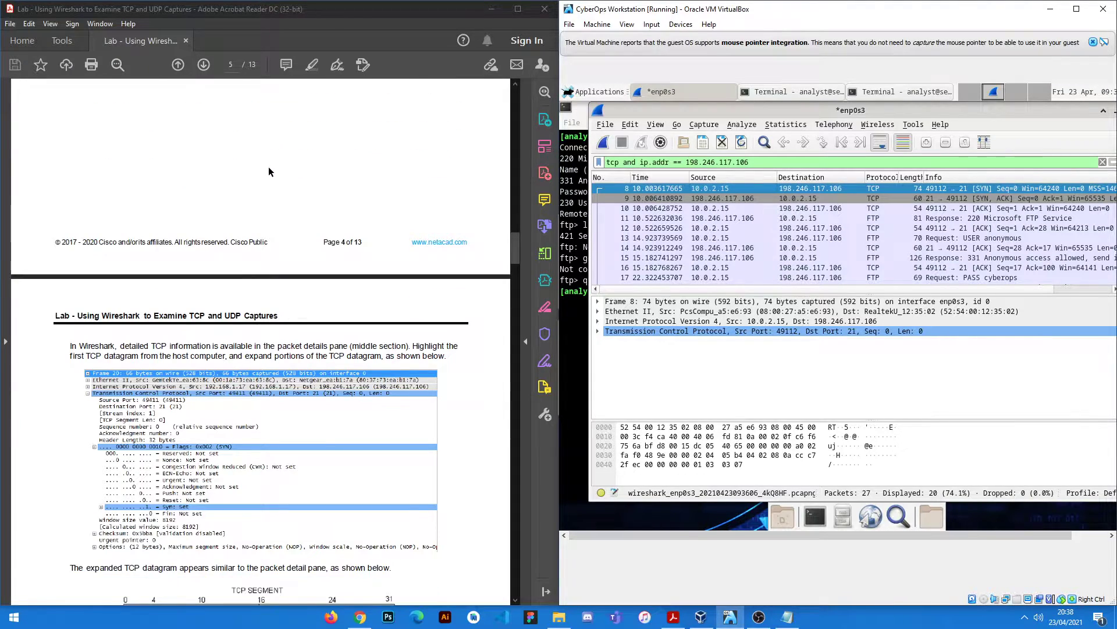
# Follow the lab's page 5 instruction and expand the Transmission Control Protocol details of the first SYN packet.
pyautogui.scroll(3, 268, 164)
pyautogui.scroll(-8, 268, 170)
pyautogui.scroll(-3, 268, 170)
pyautogui.scroll(2, 268, 175)
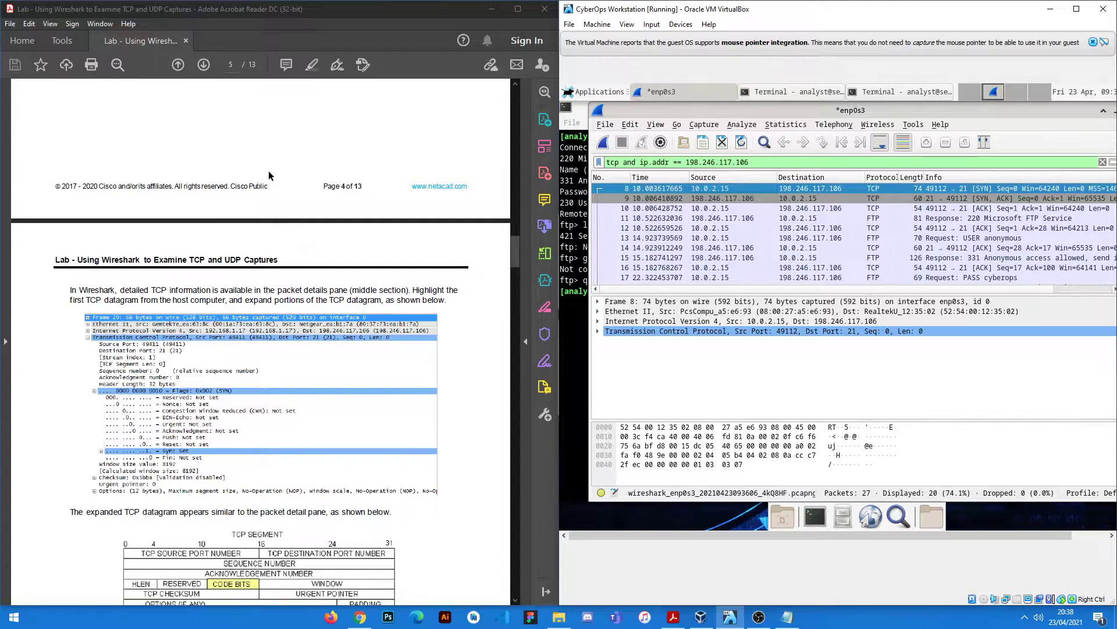
pyautogui.moveTo(151, 293); pyautogui.dragTo(253, 291)
pyautogui.click(431, 295)
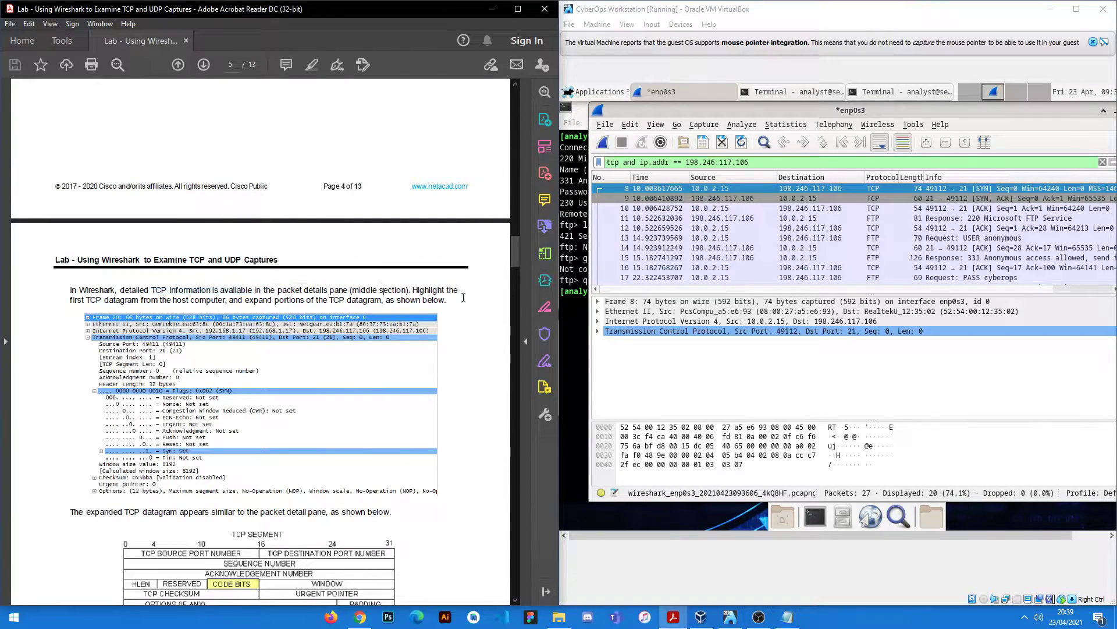
pyautogui.click(604, 331)
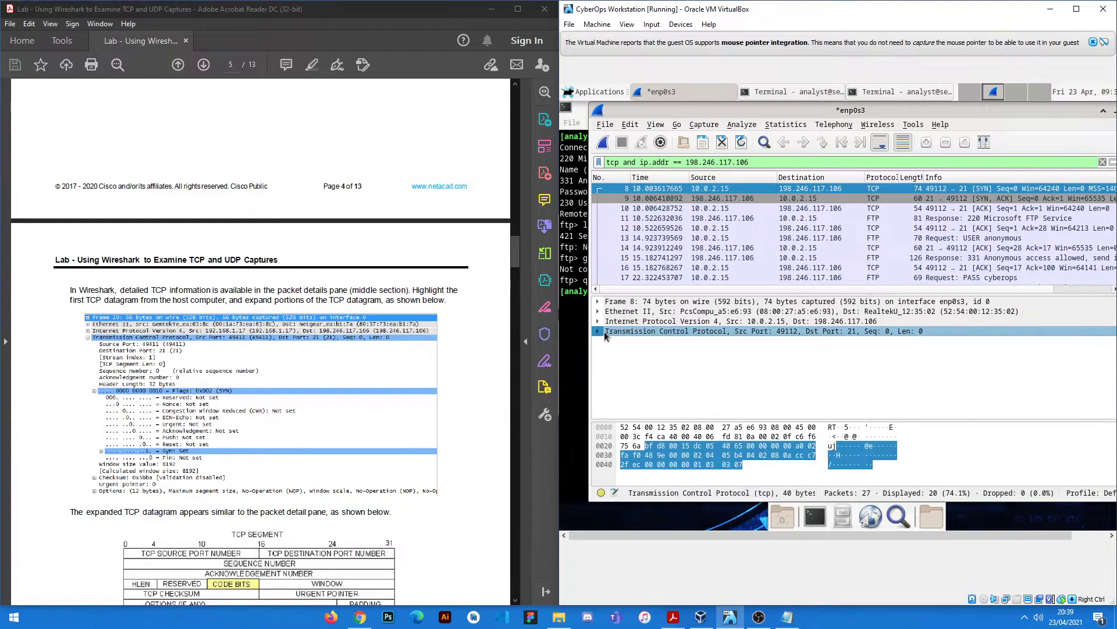
pyautogui.click(599, 331)
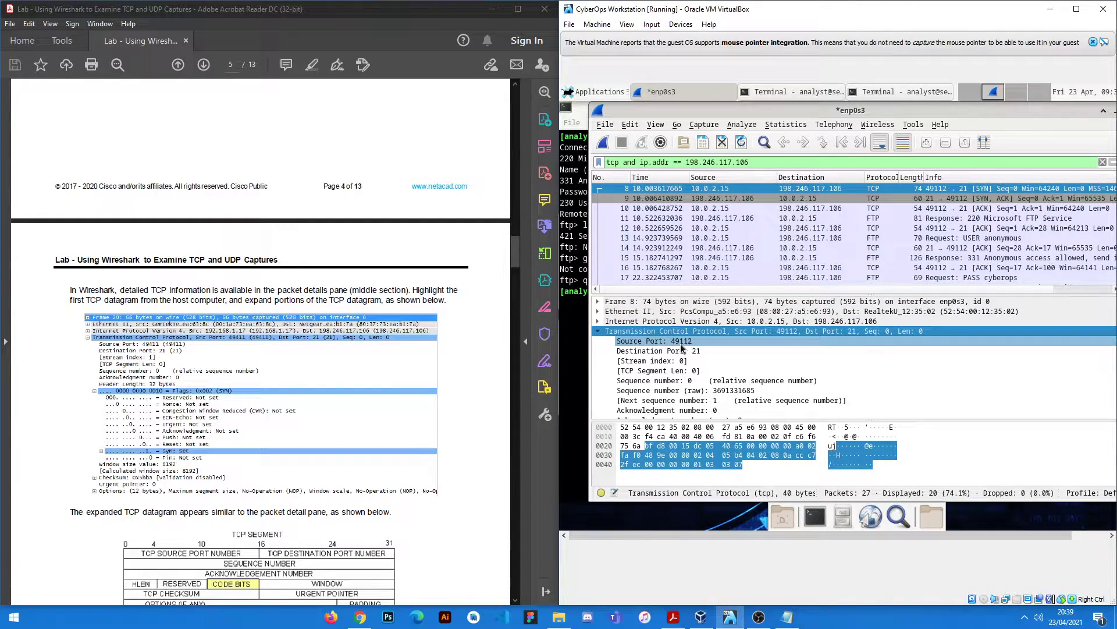
# Expand the Flags section within the SYN packet's TCP details, matching the lab's sample image.
pyautogui.scroll(-4, 288, 313)
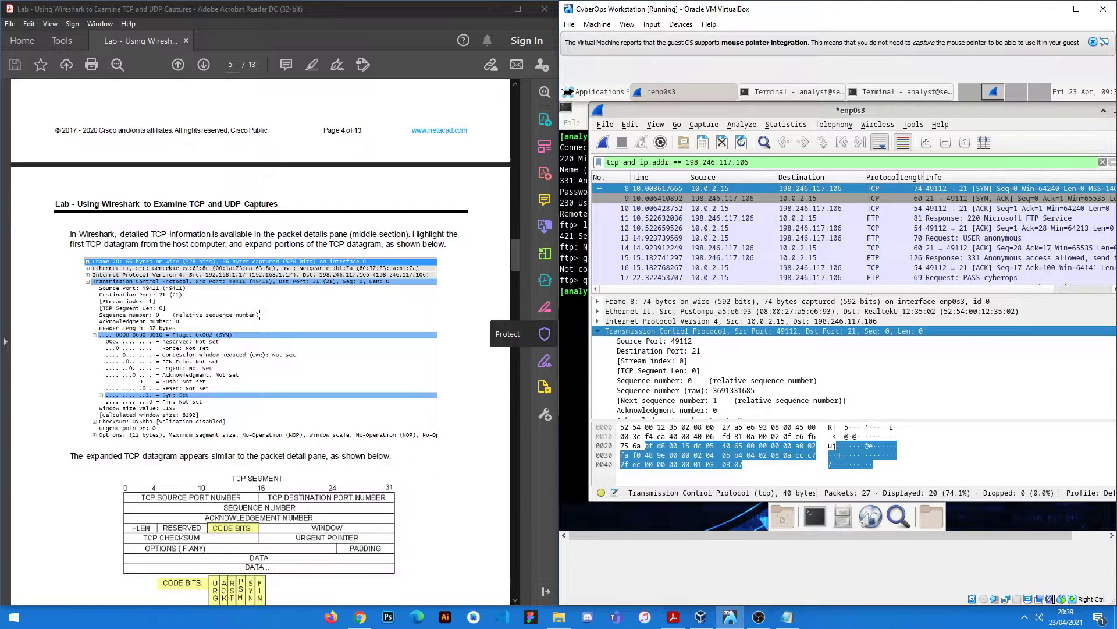
pyautogui.scroll(-2, 669, 381)
pyautogui.click(609, 380)
pyautogui.scroll(-2, 694, 377)
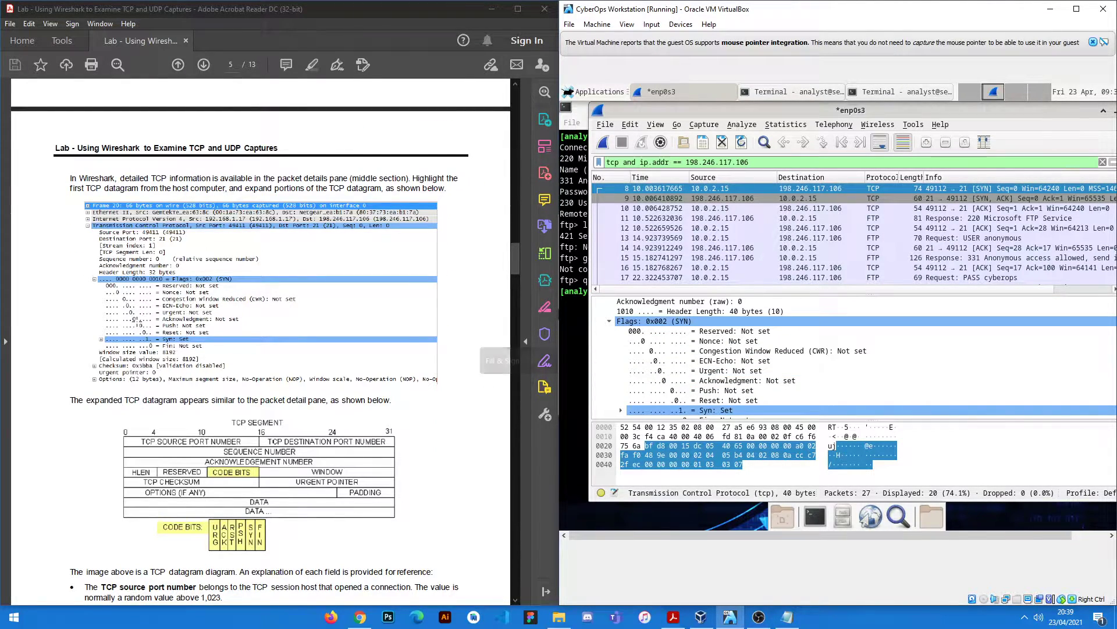
# Read the lab's explanations of the TCP source port, destination port and sequence number alongside the SYN packet's port fields.
pyautogui.scroll(-3, 139, 323)
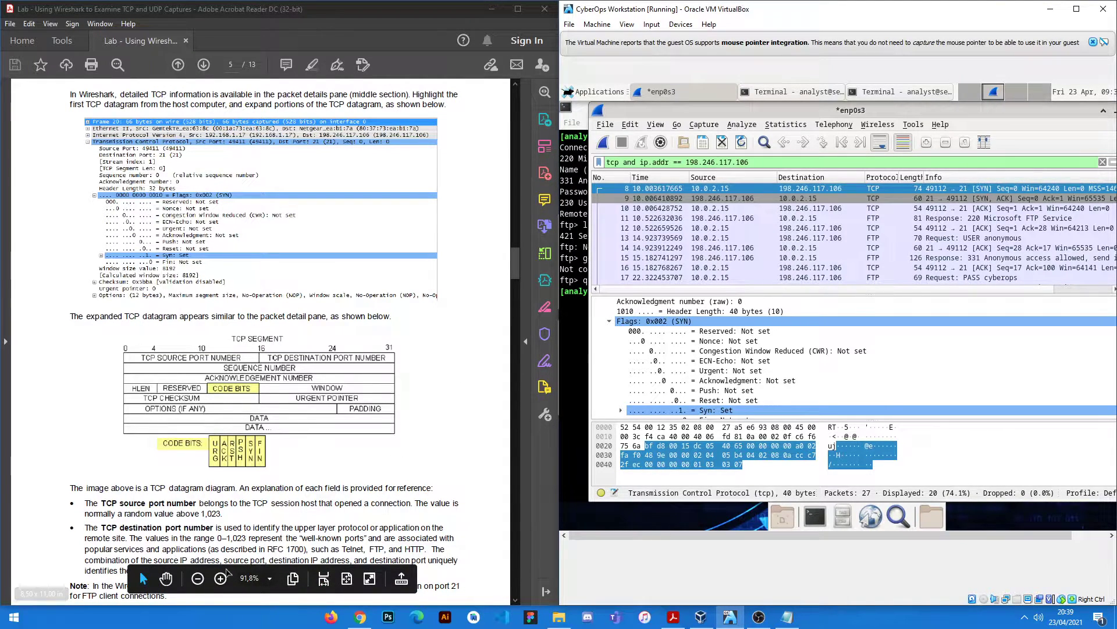
pyautogui.scroll(4, 676, 350)
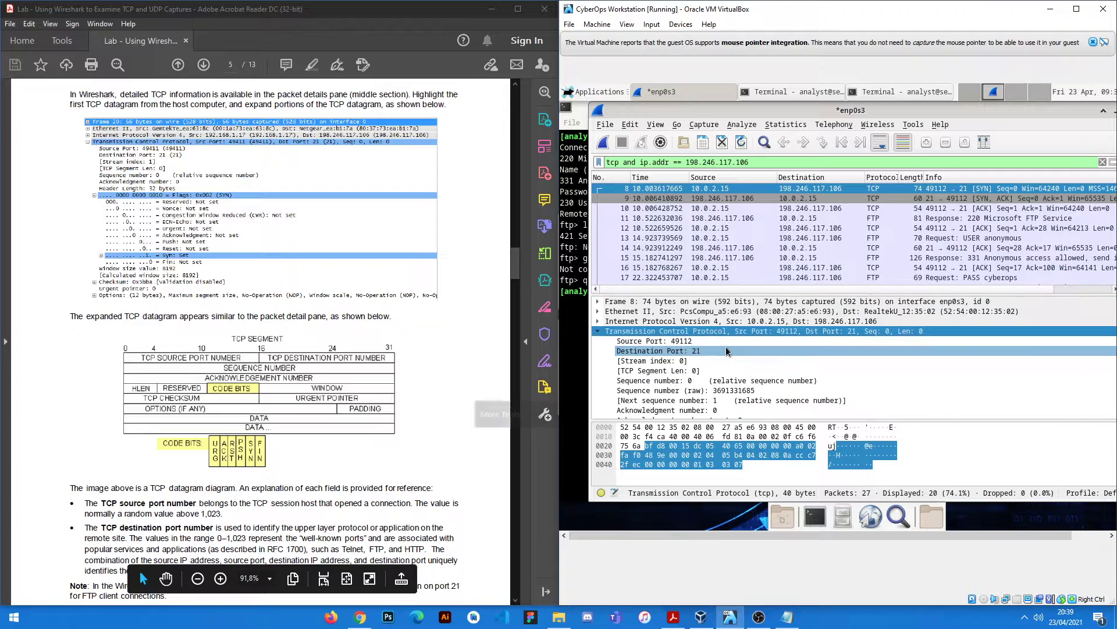
pyautogui.scroll(-3, 93, 343)
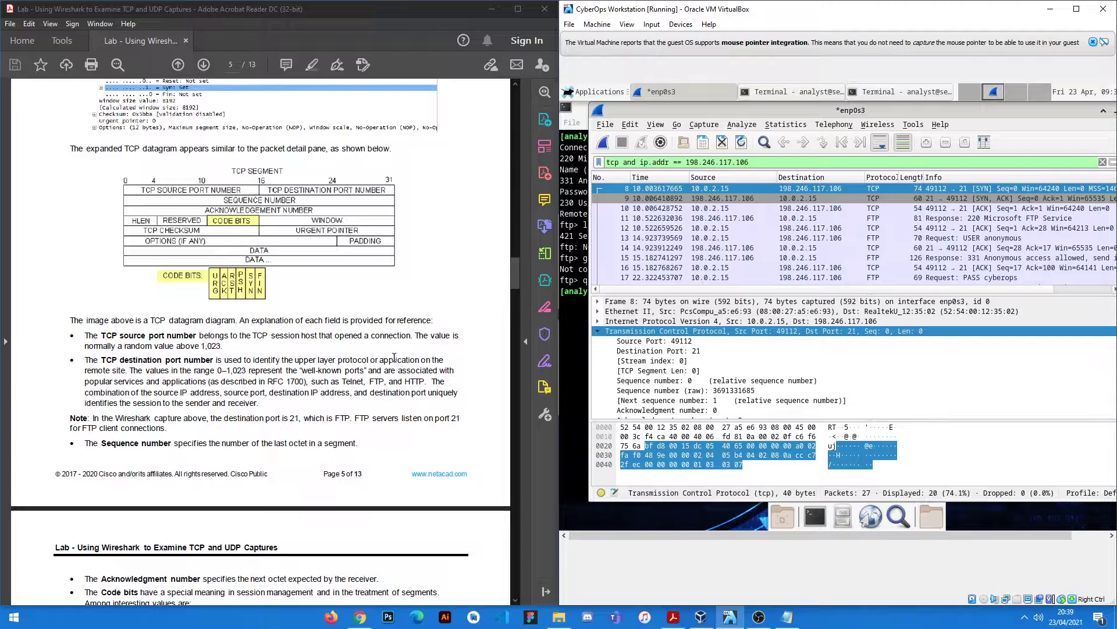
pyautogui.scroll(-2, 394, 358)
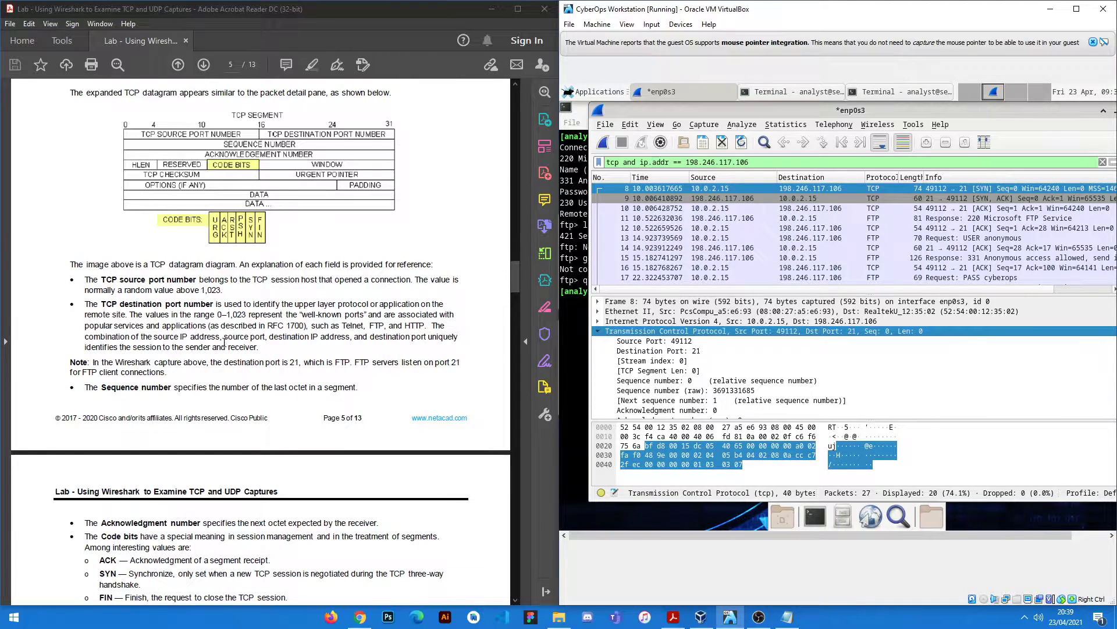
pyautogui.moveTo(221, 315)
pyautogui.mouseDown()
pyautogui.moveTo(253, 317)
pyautogui.moveTo(223, 316)
pyautogui.mouseUp()
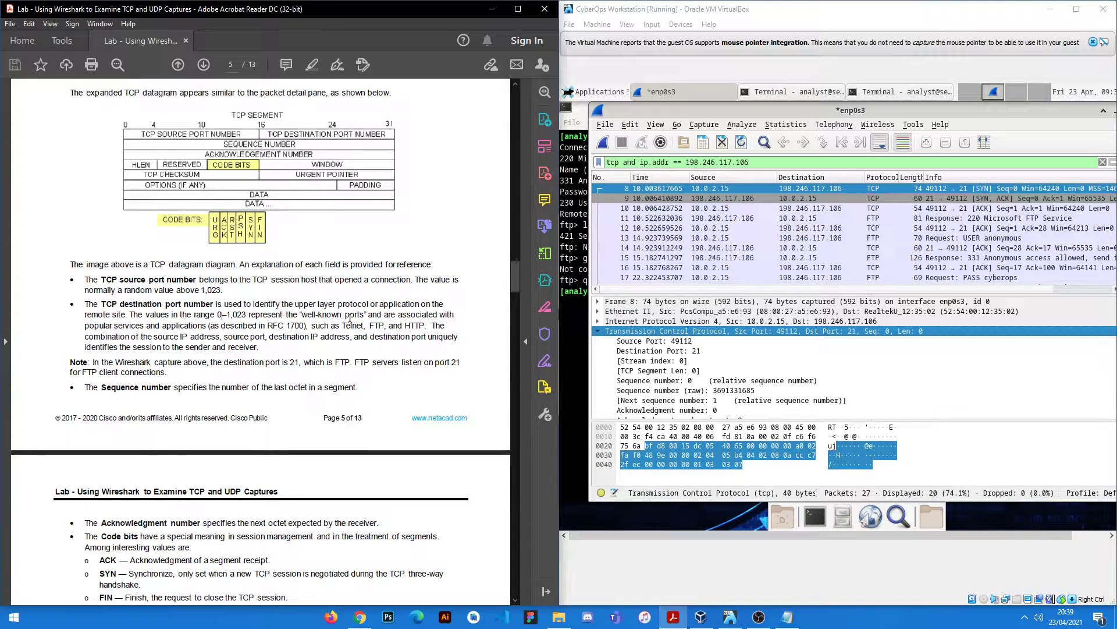
pyautogui.scroll(-3, 357, 330)
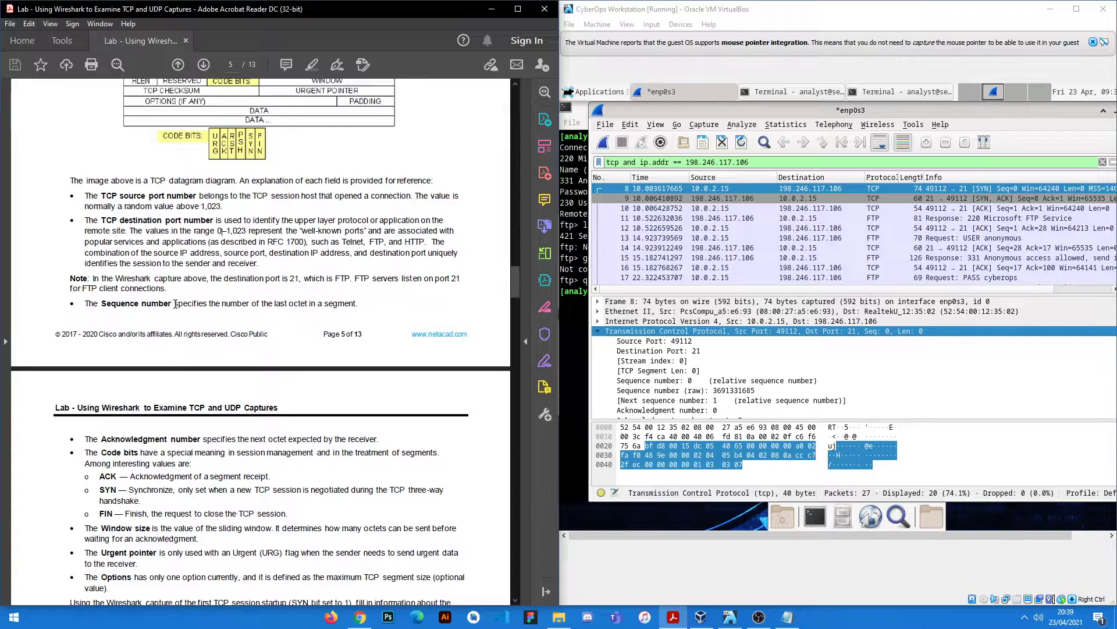
pyautogui.moveTo(175, 304); pyautogui.dragTo(250, 303)
pyautogui.scroll(-2, 500, 305)
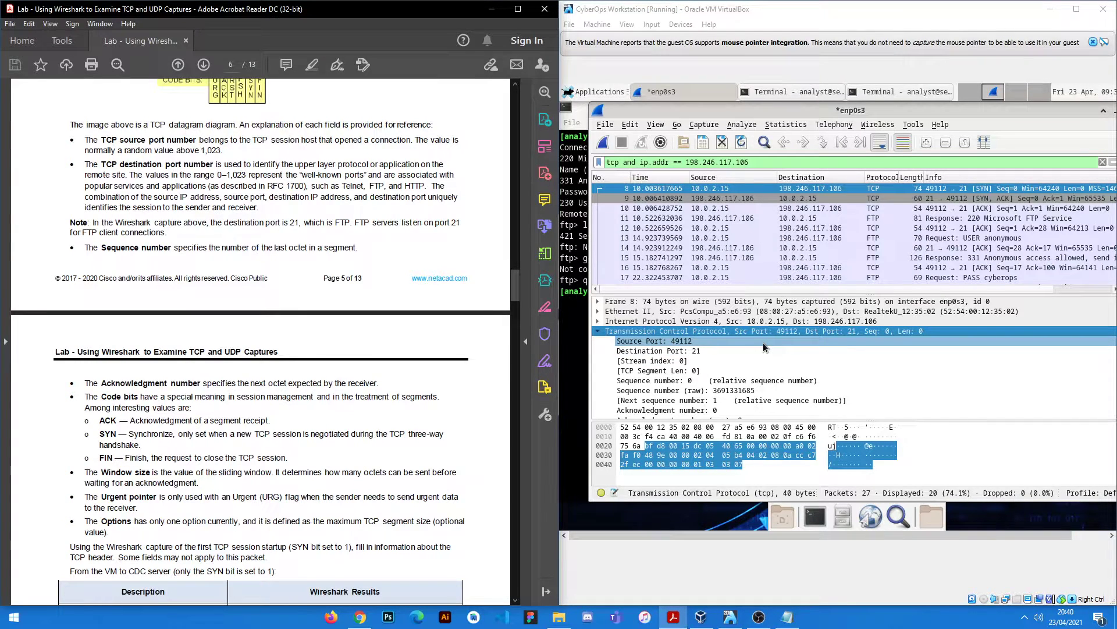
# Examine the relative sequence number and acknowledgment number fields of the SYN packet against the lab's field descriptions.
pyautogui.click(747, 382)
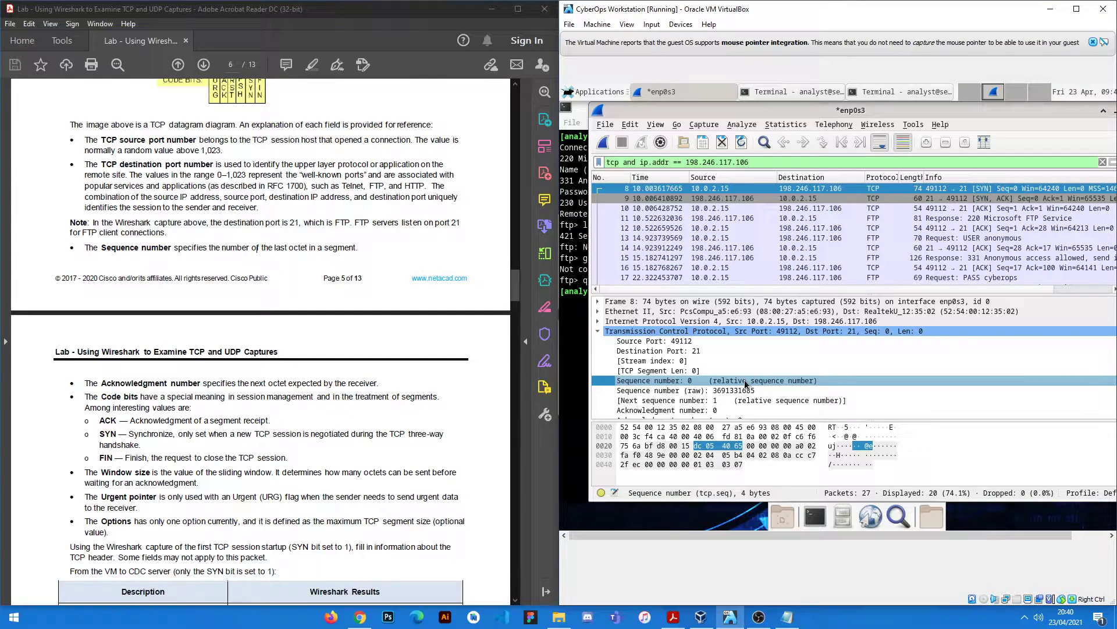
pyautogui.scroll(-1, 745, 382)
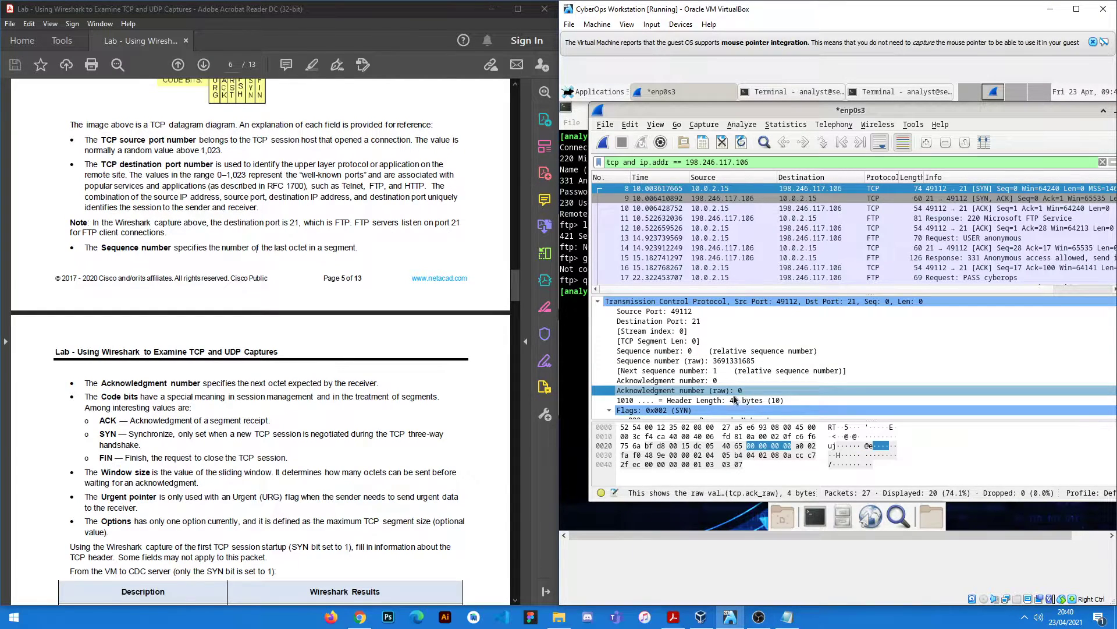
pyautogui.click(716, 381)
pyautogui.scroll(-2, 149, 354)
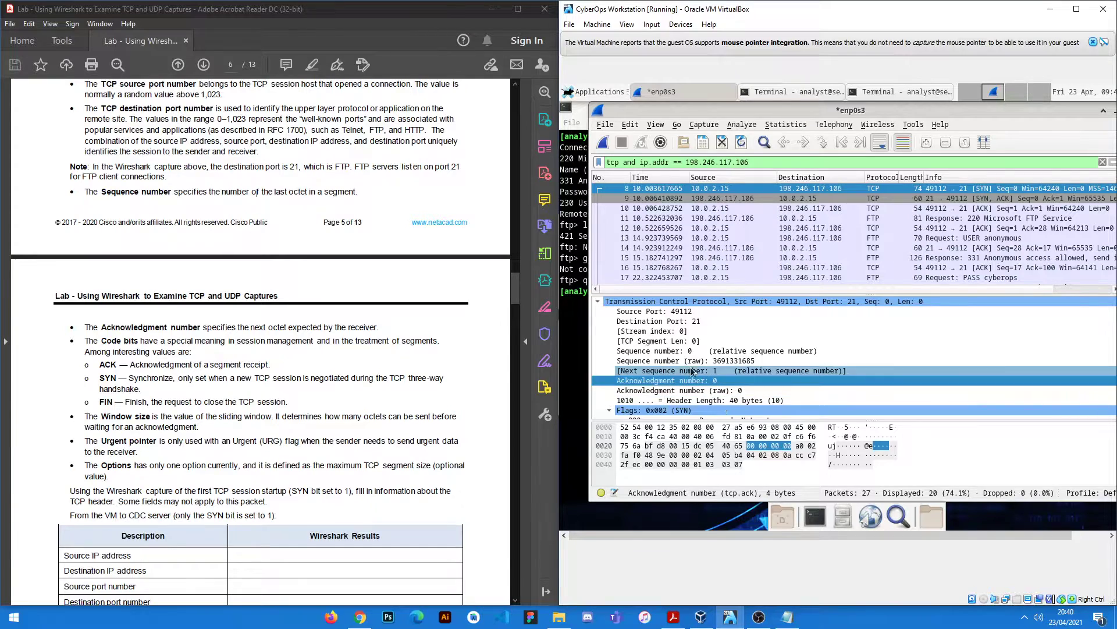
# Review the SYN packet's flag bits against the lab's code bits list, and select its Window size value field.
pyautogui.scroll(-2, 676, 361)
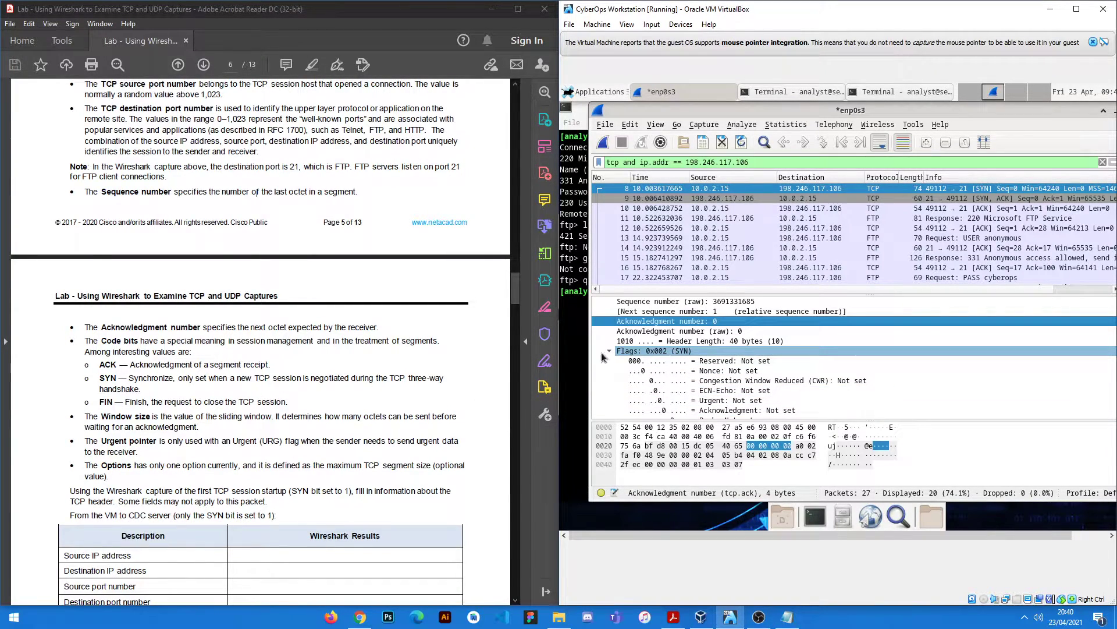
pyautogui.scroll(-1, 501, 358)
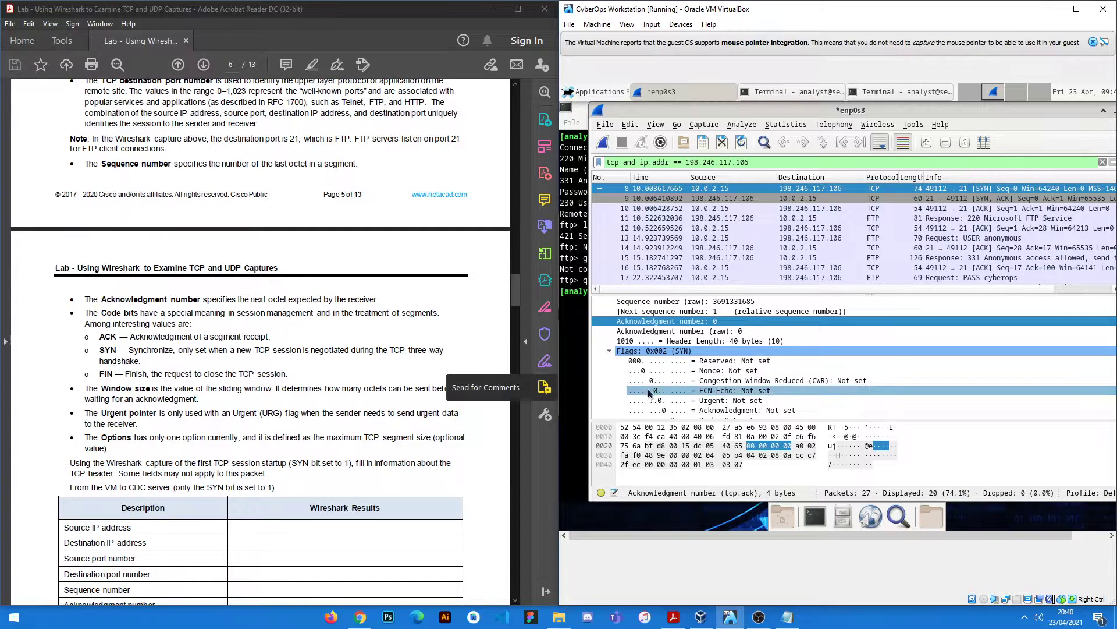
pyautogui.scroll(-4, 697, 353)
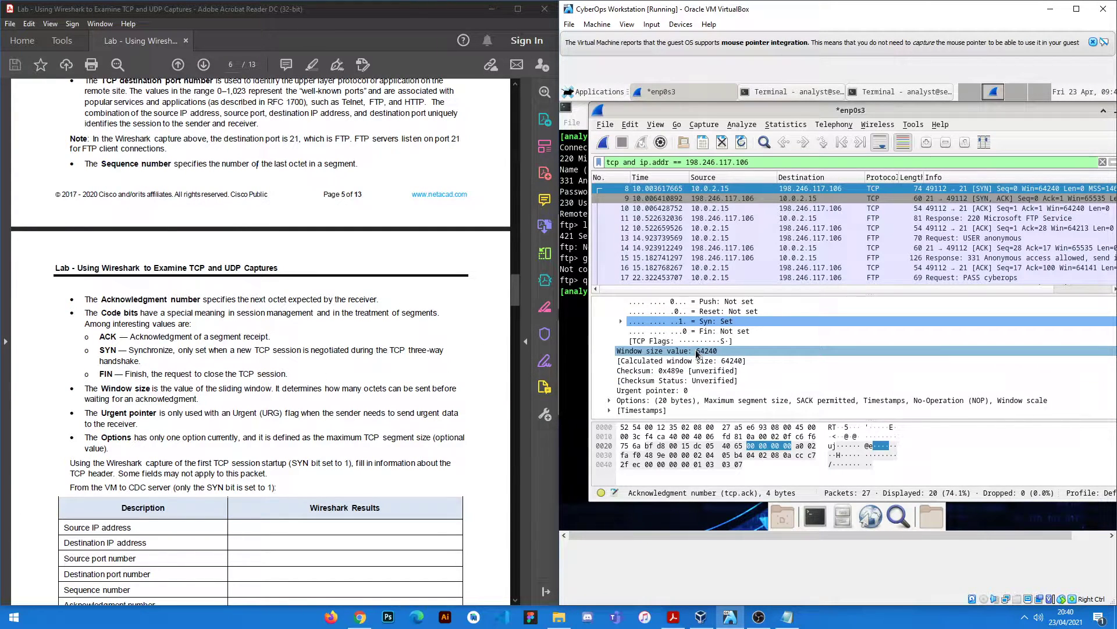
pyautogui.click(697, 351)
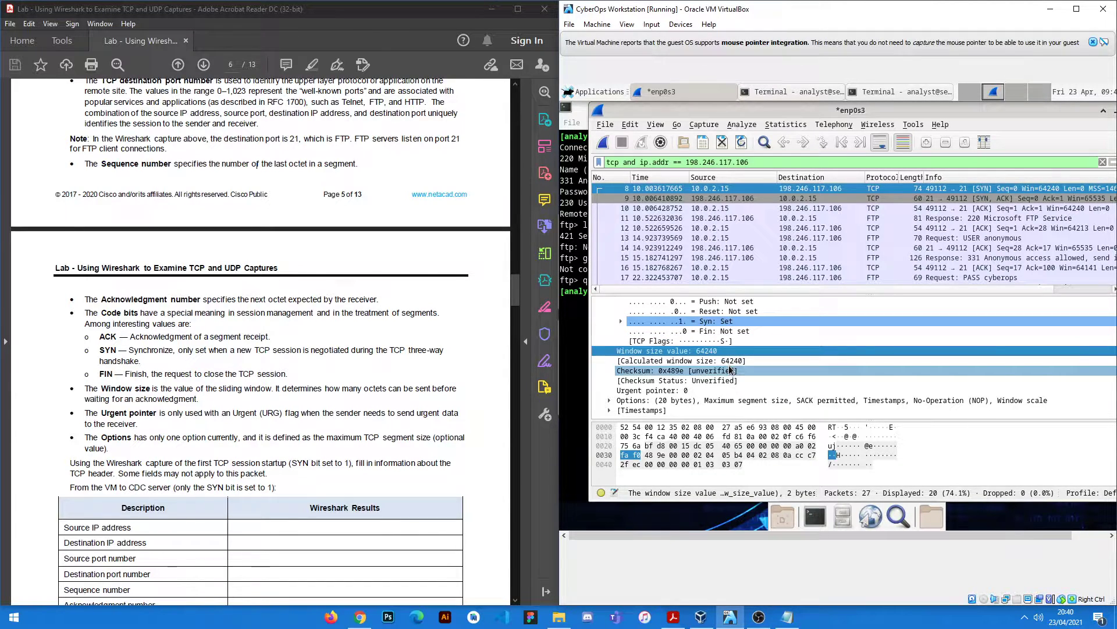
# Check the SYN packet's Urgent pointer field, and open a blank Notepad document beside the lab's empty results table.
pyautogui.click(718, 390)
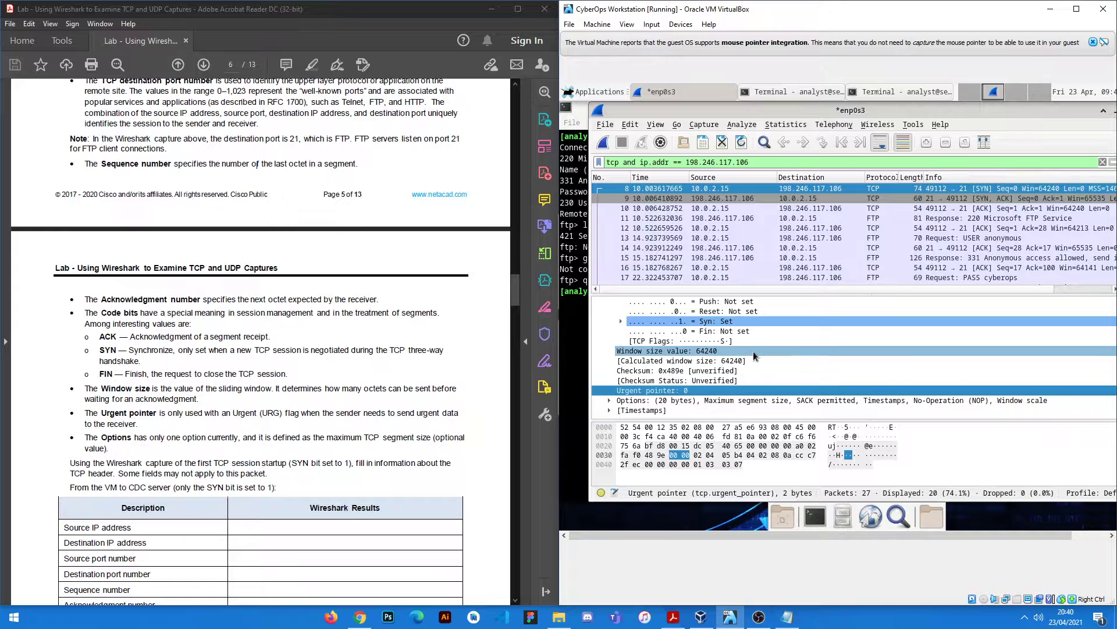
pyautogui.scroll(-2, 501, 408)
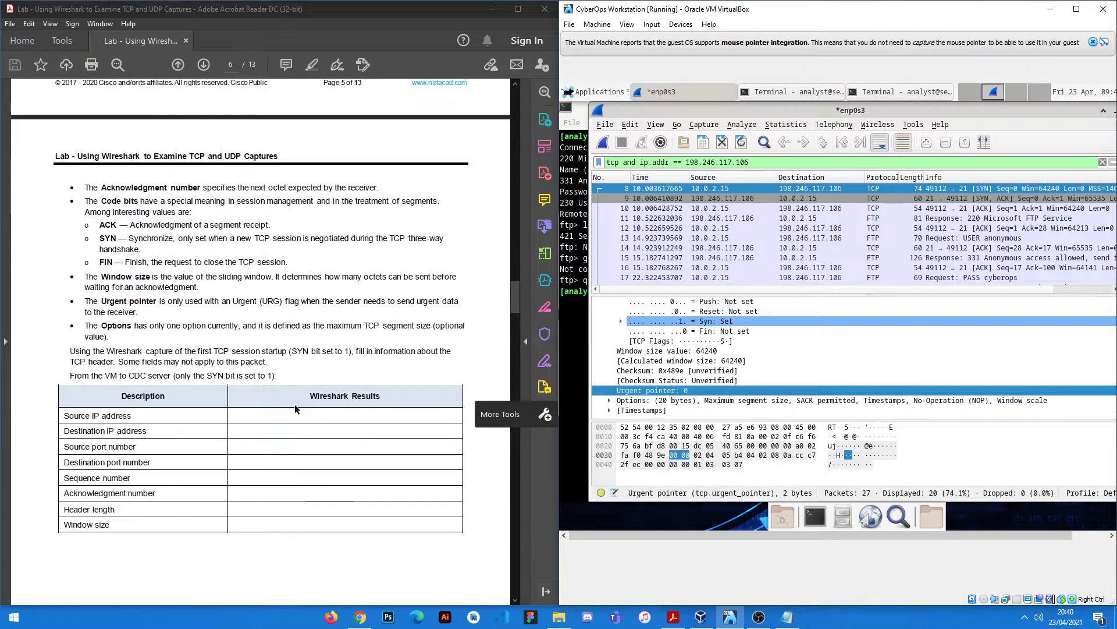
pyautogui.press('super')
pyautogui.write('note')
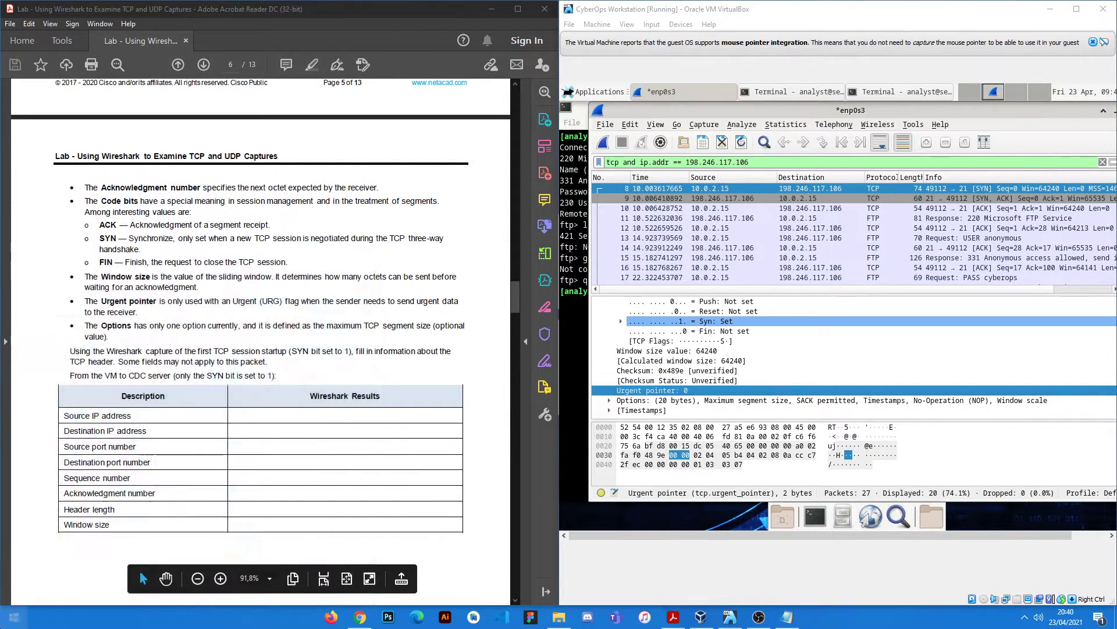
pyautogui.press('Return')
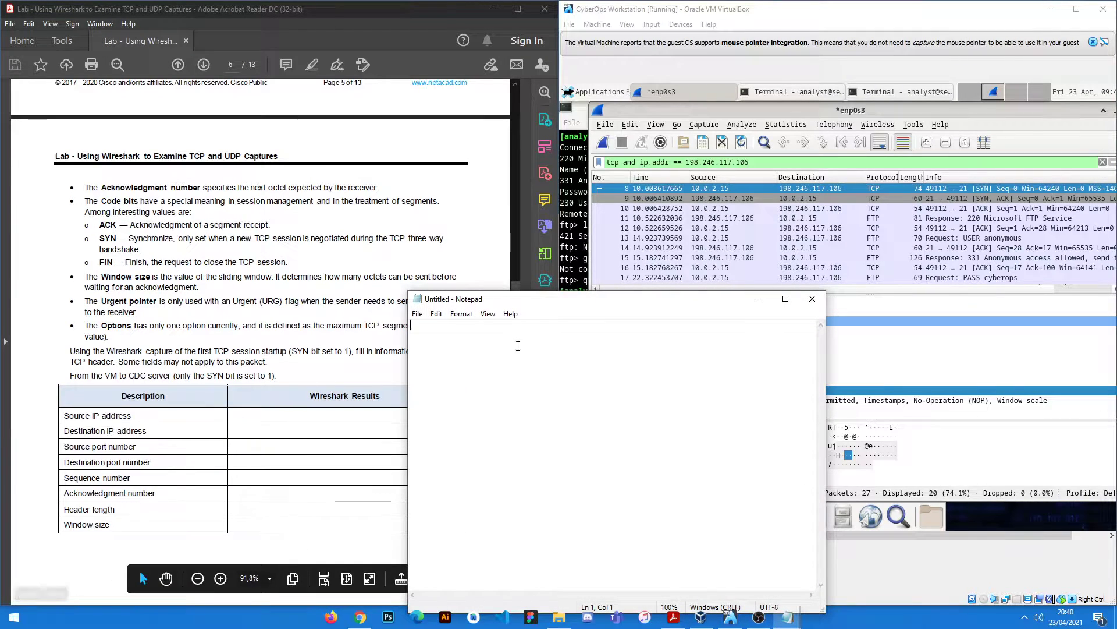
pyautogui.moveTo(596, 311); pyautogui.dragTo(707, 287)
# Write the column headings "Description" and "Wireshark Results" on the first line of the Notepad document.
pyautogui.write('Description')
pyautogui.write('Wireshark')
pyautogui.write(' rR')
pyautogui.press('BackSpace')
pyautogui.press('BackSpace')
pyautogui.write('Results')
pyautogui.press('Return')
# Add rows labelled Source IP address, Destination IP address, Source port number and Destination port number below the headings.
pyautogui.write('Source IP addres')
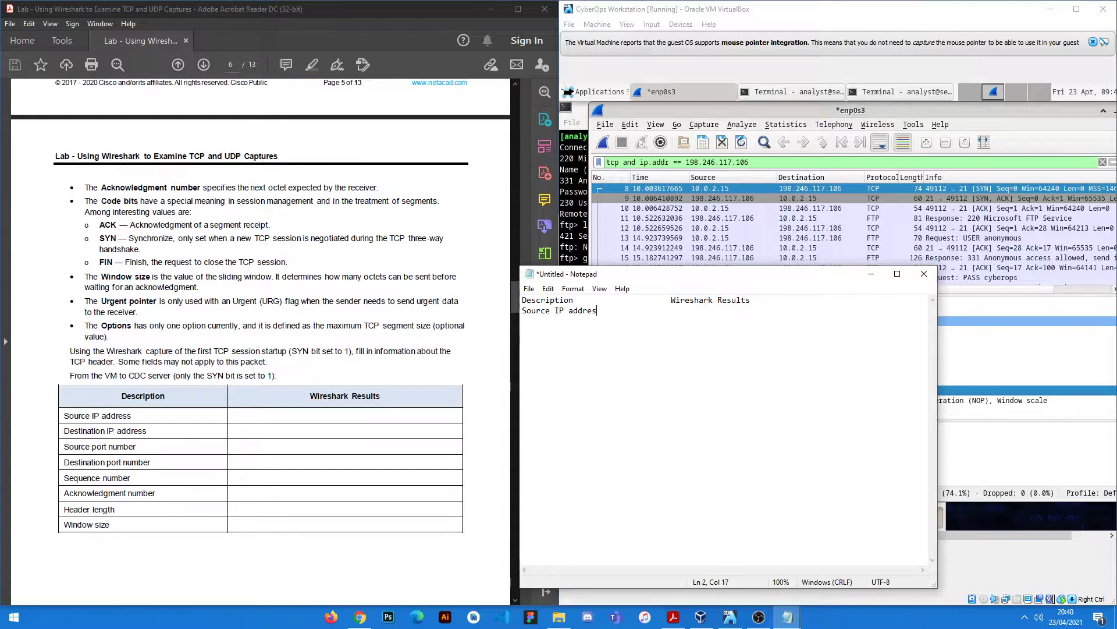
pyautogui.write('Destinationm IP addreasss')
pyautogui.press('Return')
pyautogui.write('Source port nu')
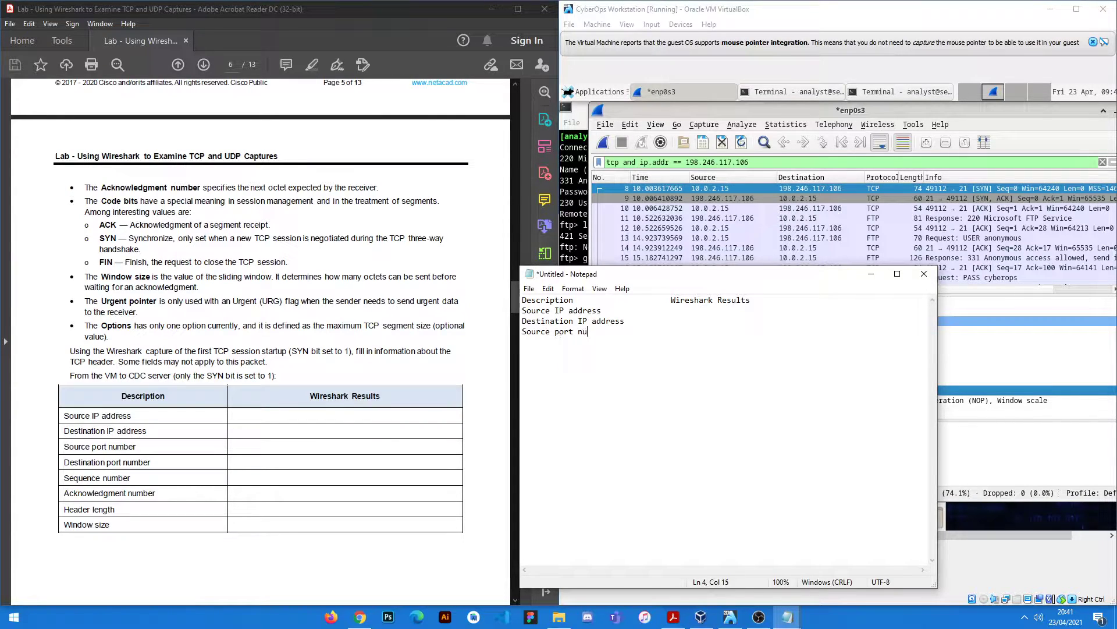
pyautogui.write('mber Desti')
pyautogui.write('nation port num')
pyautogui.write('ber ')
# Add rows labelled Sequence number, Acknowledgment number, Header length and Windows size to the end of the table.
pyautogui.write('Sequence n')
pyautogui.write('umber')
pyautogui.press('Return')
pyautogui.write('Acknowledgment number')
pyautogui.press('Return')
pyautogui.write('Header length')
pyautogui.press('Return')
pyautogui.write('Windows size')
# Copy the whole blank results table in Notepad, and move its window over the lab document, clear of Wireshark.
pyautogui.click(756, 315)
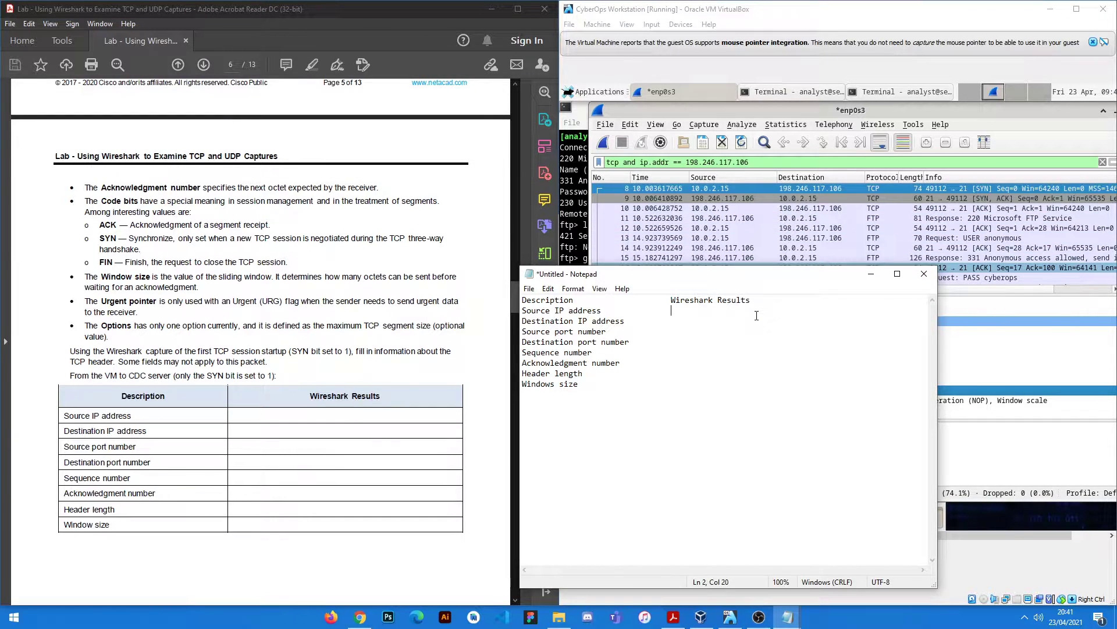
pyautogui.moveTo(580, 386); pyautogui.dragTo(522, 299)
pyautogui.click(685, 313)
pyautogui.moveTo(829, 275); pyautogui.dragTo(381, 235)
# Fill in the SYN packet's source IP address as 10.0.2.15 and destination IP address as 198.246.117.106.
pyautogui.scroll(10, 702, 315)
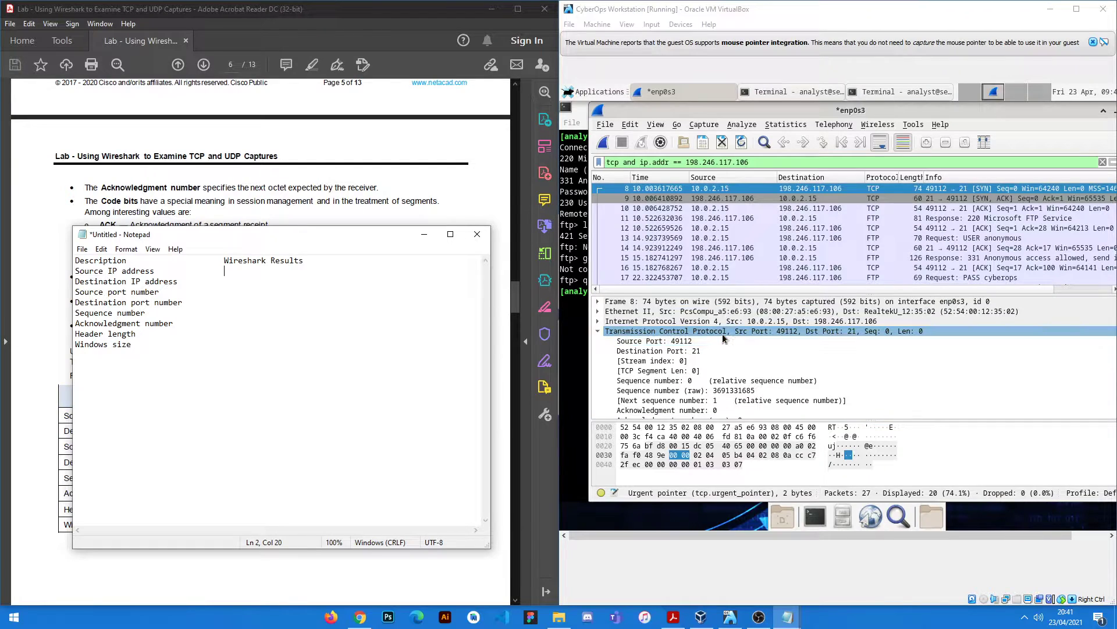
pyautogui.click(725, 190)
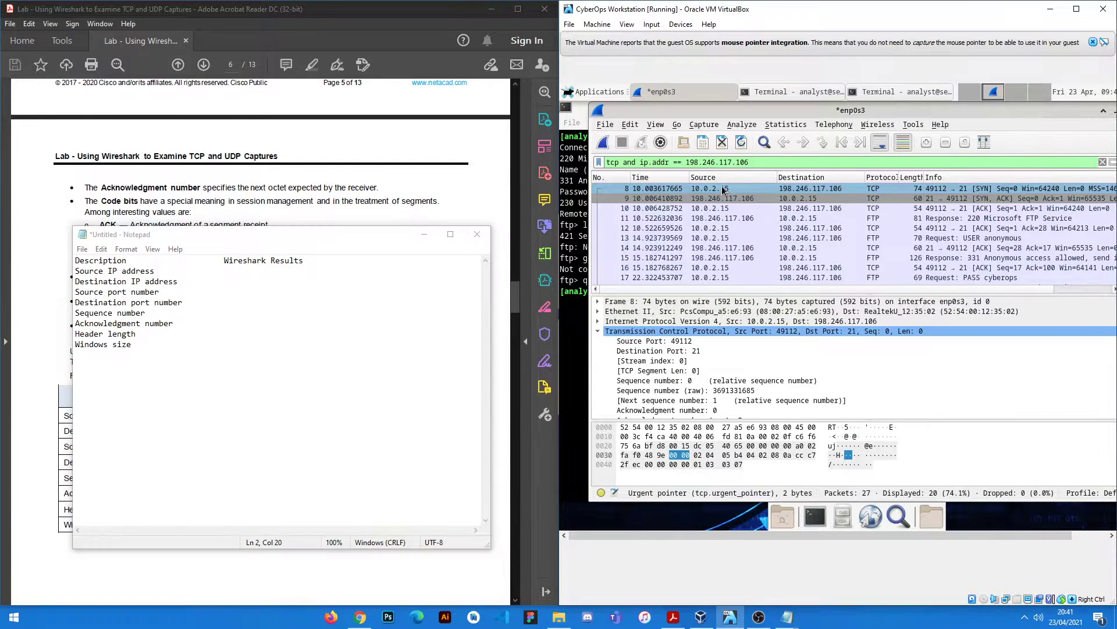
pyautogui.click(745, 322)
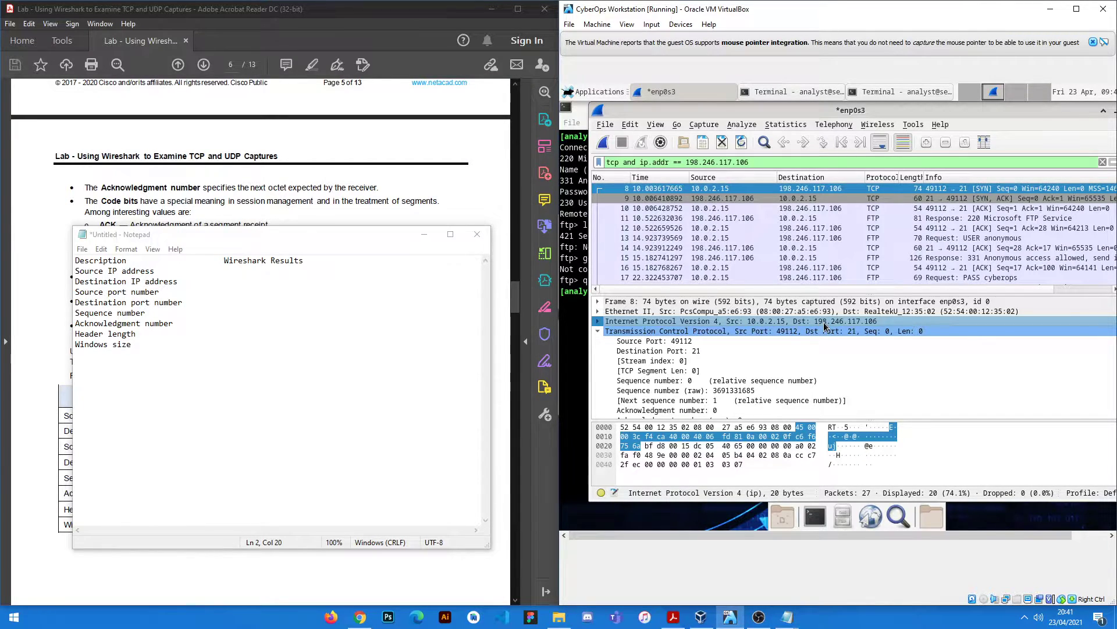
pyautogui.click(306, 281)
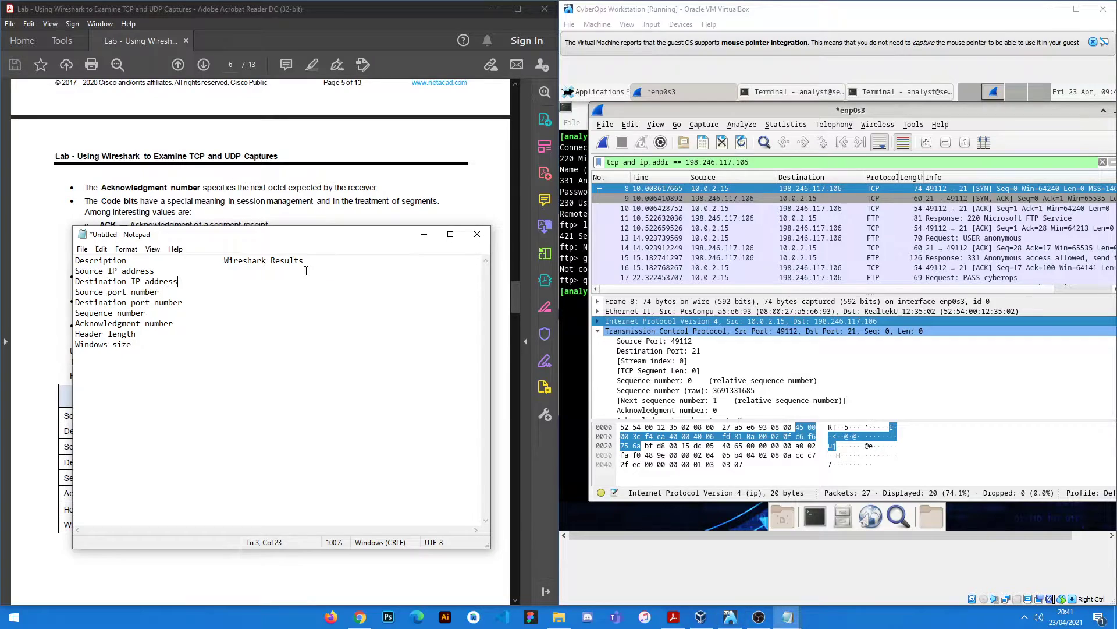
pyautogui.write('0.0.2.15')
pyautogui.write('45')
pyautogui.press('BackSpace')
pyautogui.write('7.106')
# Record the SYN packet's source port number as 49112 and destination port number as 21 in the Notepad table.
pyautogui.click(666, 341)
pyautogui.click(224, 292)
pyautogui.press('Tab')
pyautogui.press('Tab')
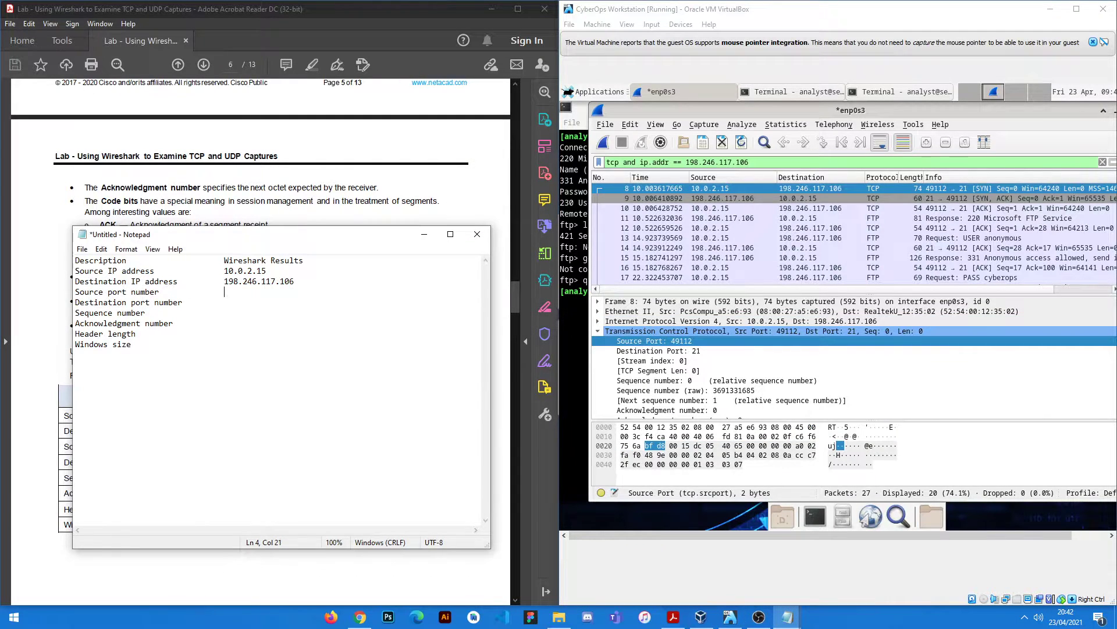
pyautogui.write('491')
pyautogui.click(658, 350)
pyautogui.click(276, 298)
pyautogui.press('Tab')
pyautogui.press('Tab')
pyautogui.write('2')
# Record the SYN packet's sequence number as "0 (relative sequence number)" and its acknowledgment number as 0.
pyautogui.click(329, 312)
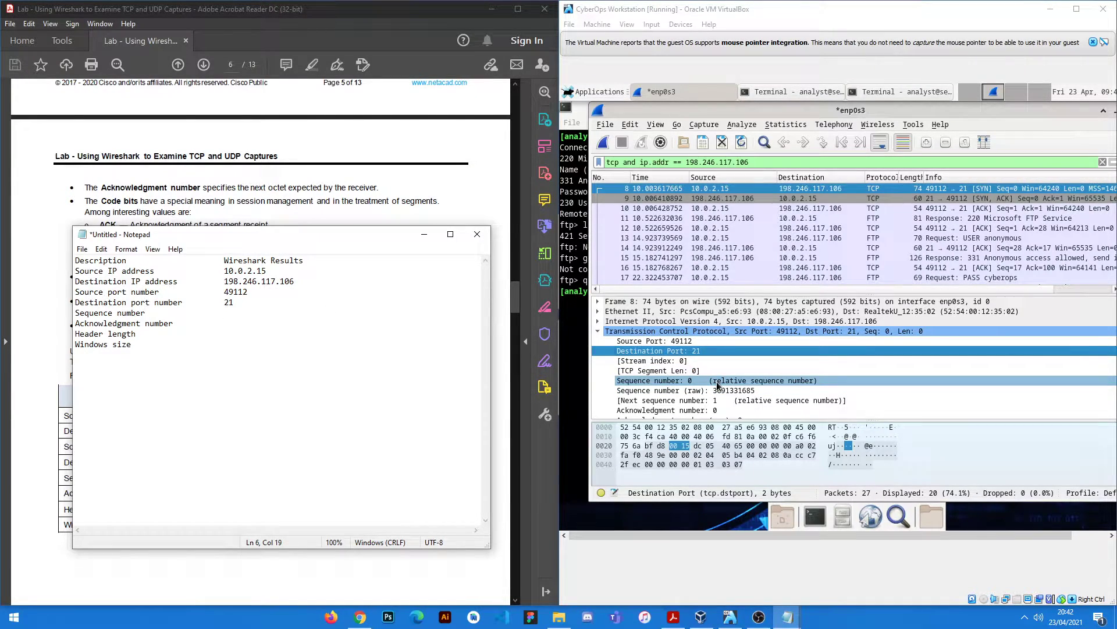
pyautogui.click(713, 380)
pyautogui.click(268, 315)
pyautogui.write('0 (rel')
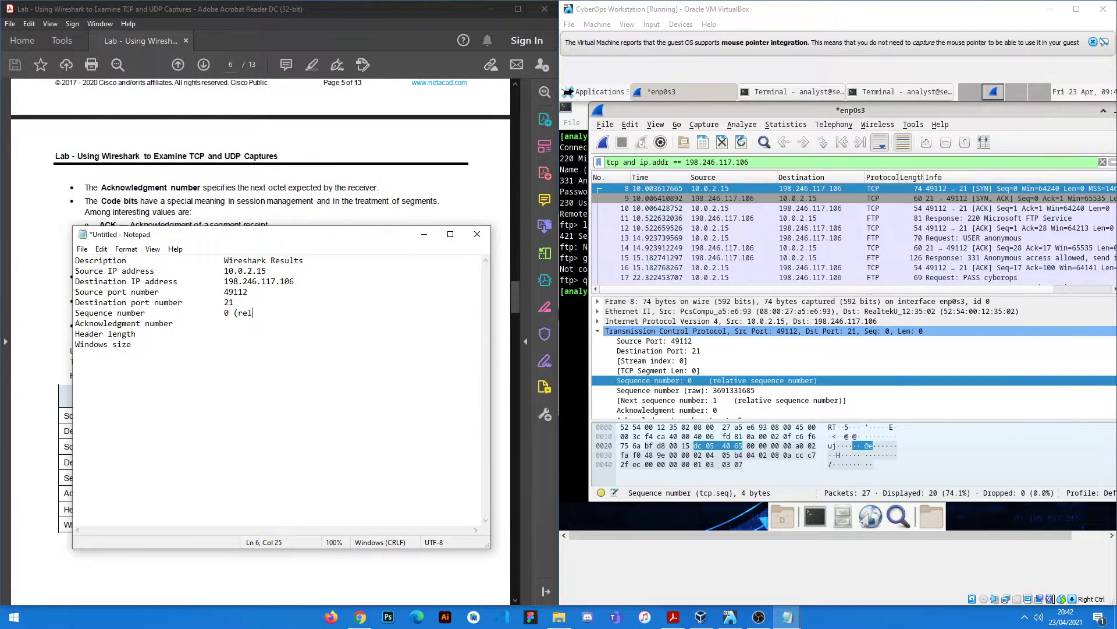
pyautogui.write('ative sequence number)')
pyautogui.scroll(-1, 690, 384)
pyautogui.click(691, 382)
pyautogui.click(336, 325)
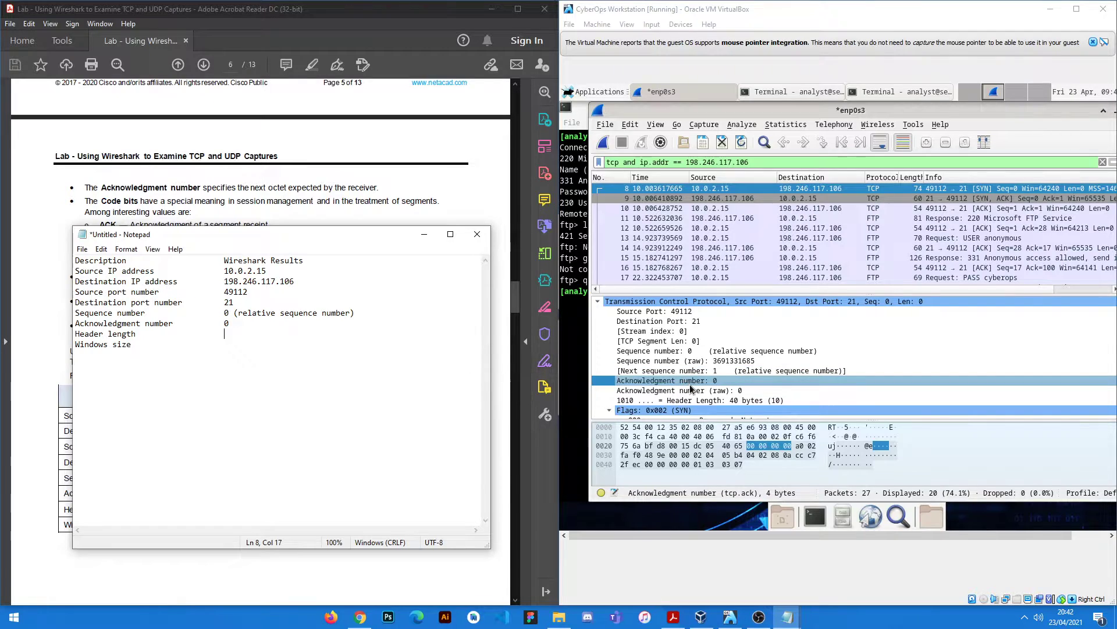
# Look up the header length in the SYN packet's TCP details and record it as "40 bytes" in Notepad.
pyautogui.click(658, 400)
pyautogui.click(268, 327)
pyautogui.click(266, 341)
pyautogui.click(282, 336)
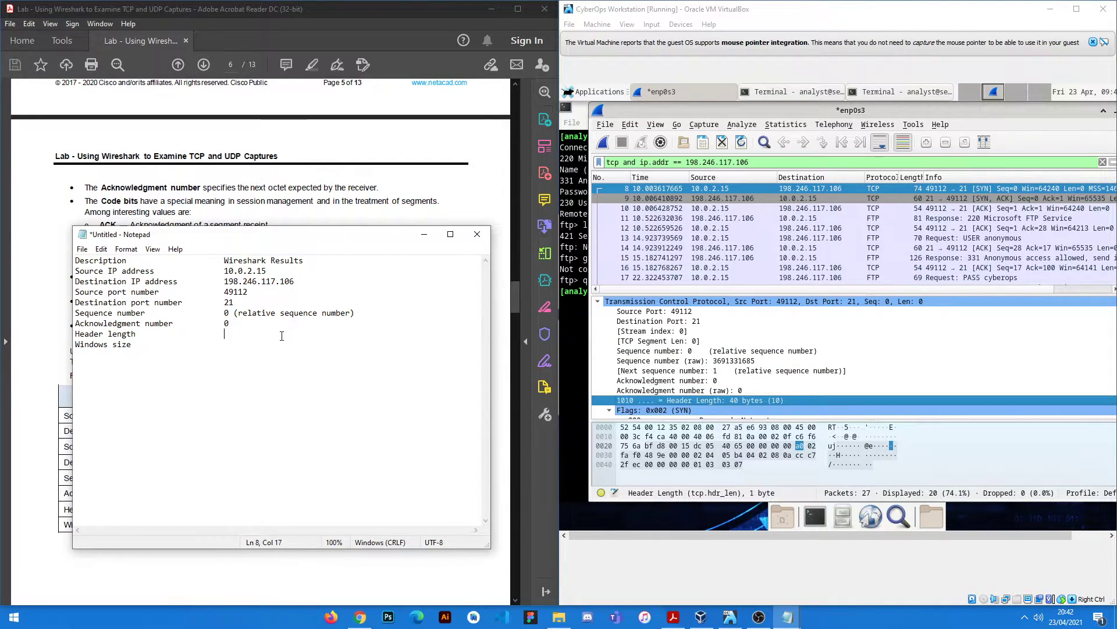
pyautogui.write('40 Byte')
pyautogui.press('BackSpace')
pyautogui.press('BackSpace')
pyautogui.press('BackSpace')
pyautogui.write('yte')
# Find the SYN packet's Window size value and enter 64240 in the Windows size row.
pyautogui.press('Tab')
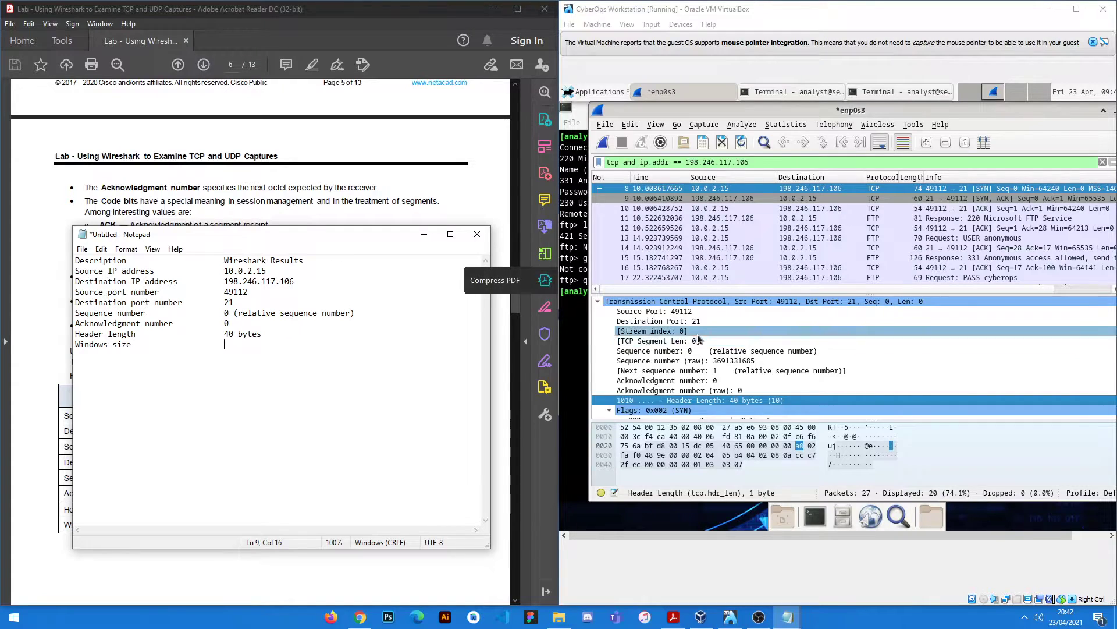
pyautogui.scroll(-6, 700, 334)
pyautogui.click(700, 351)
pyautogui.click(349, 344)
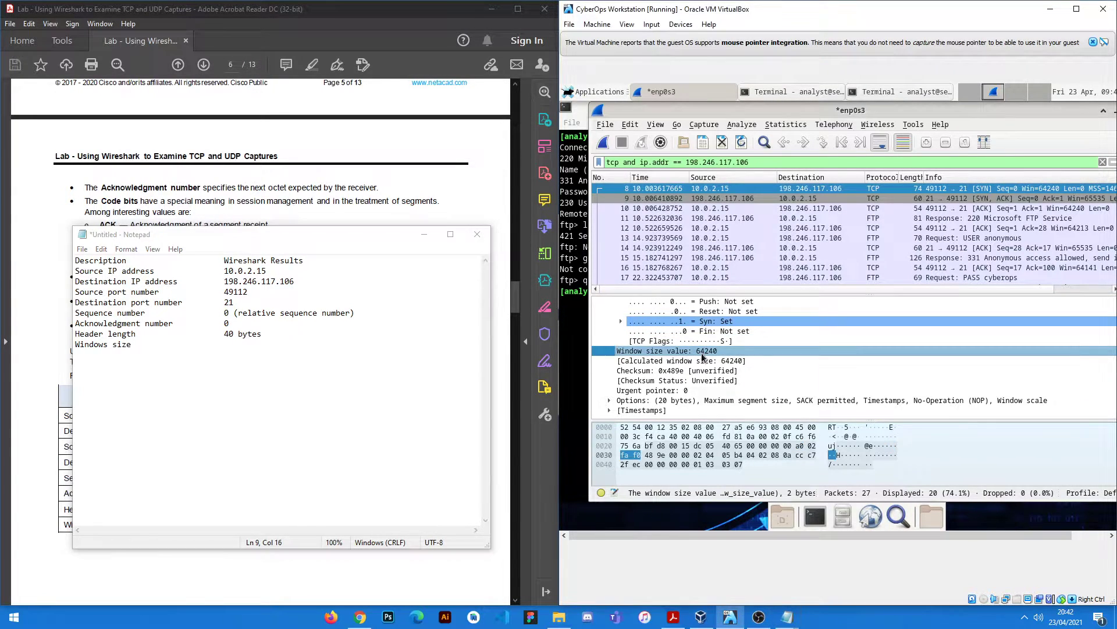
pyautogui.write('64')
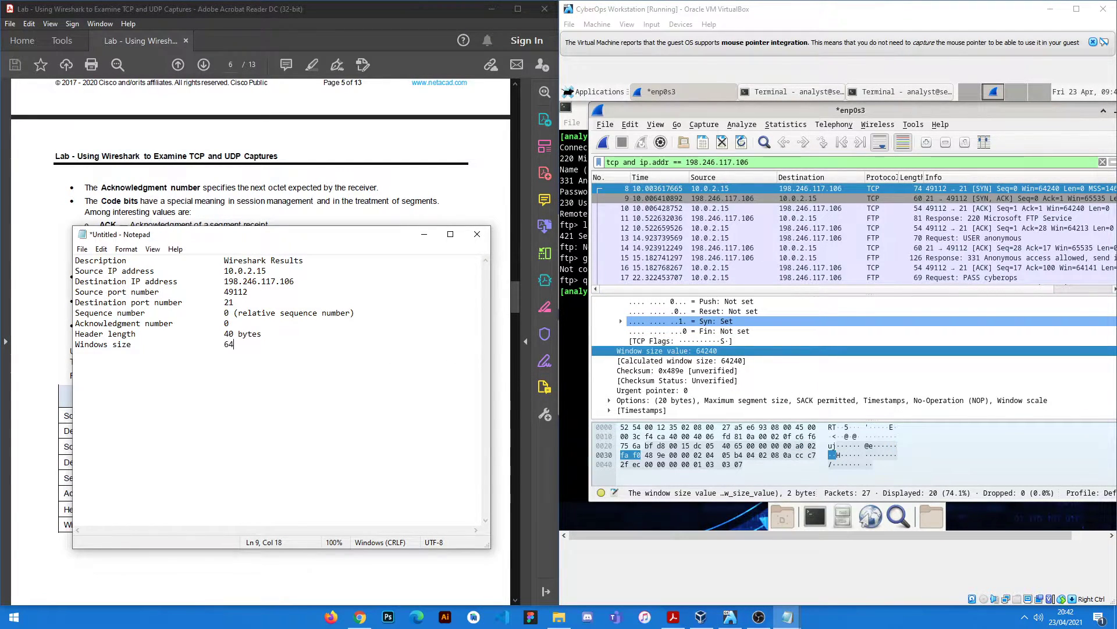
pyautogui.write('240')
# Check the lab's caption for the first table, and add the title "From the VM to CDC server" above the Notepad table.
pyautogui.click(425, 234)
pyautogui.scroll(-3, 197, 350)
pyautogui.scroll(-3, 142, 367)
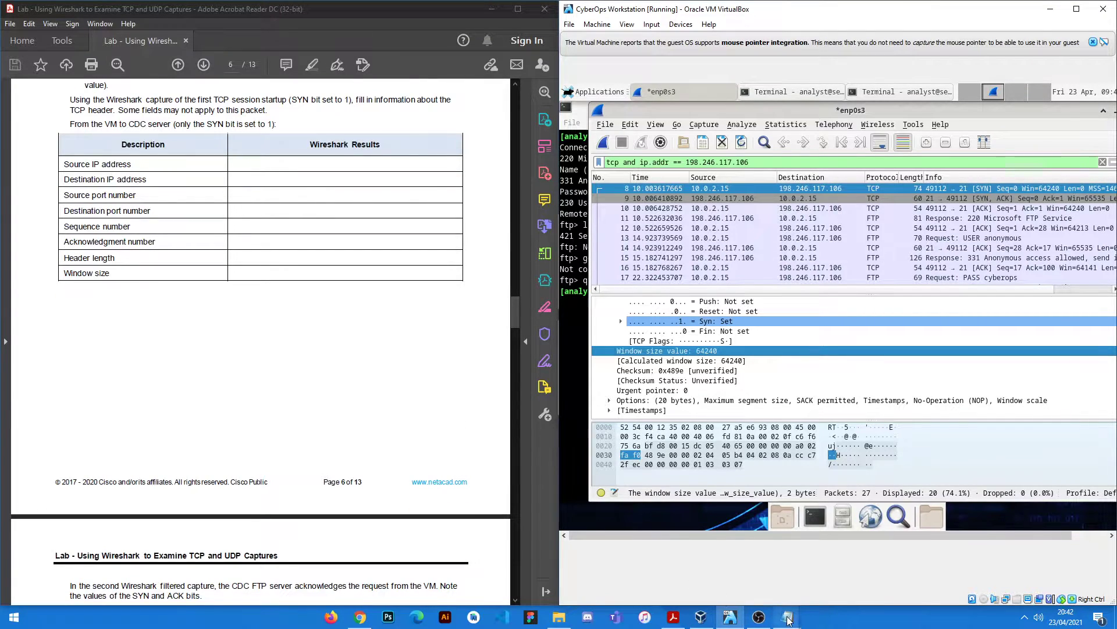
pyautogui.moveTo(786, 615)
pyautogui.click(826, 573)
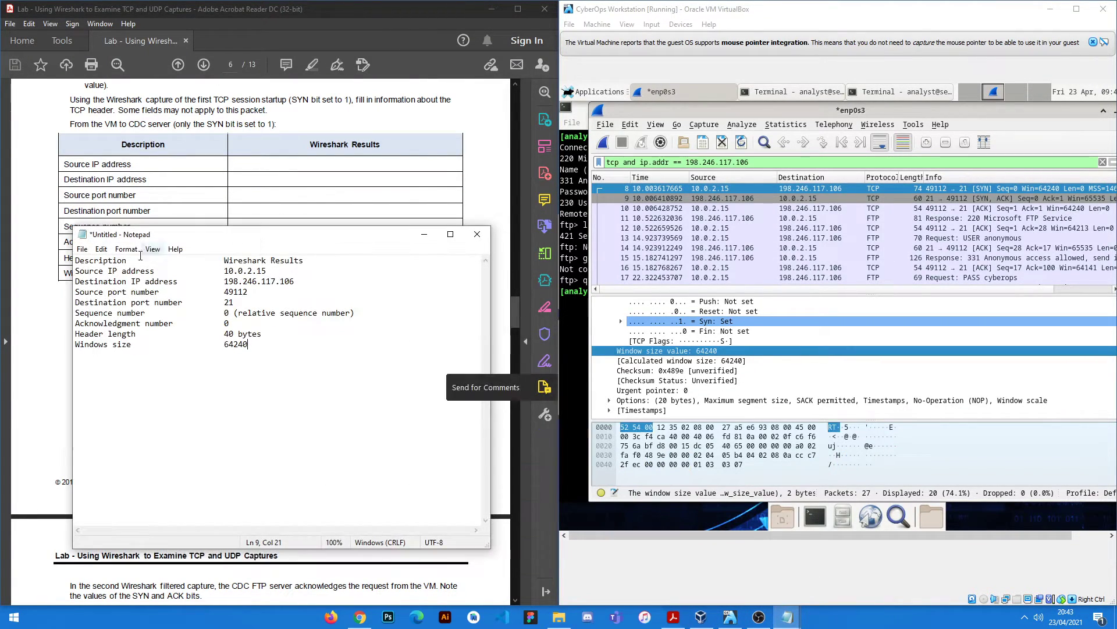
pyautogui.press('Return')
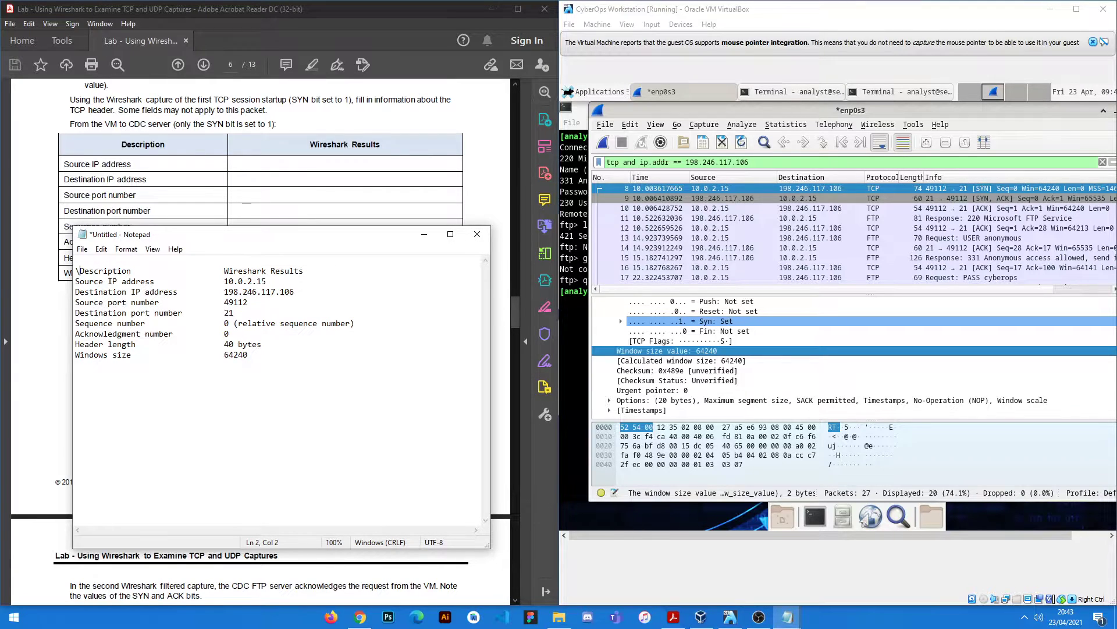
pyautogui.write('From the VM to ')
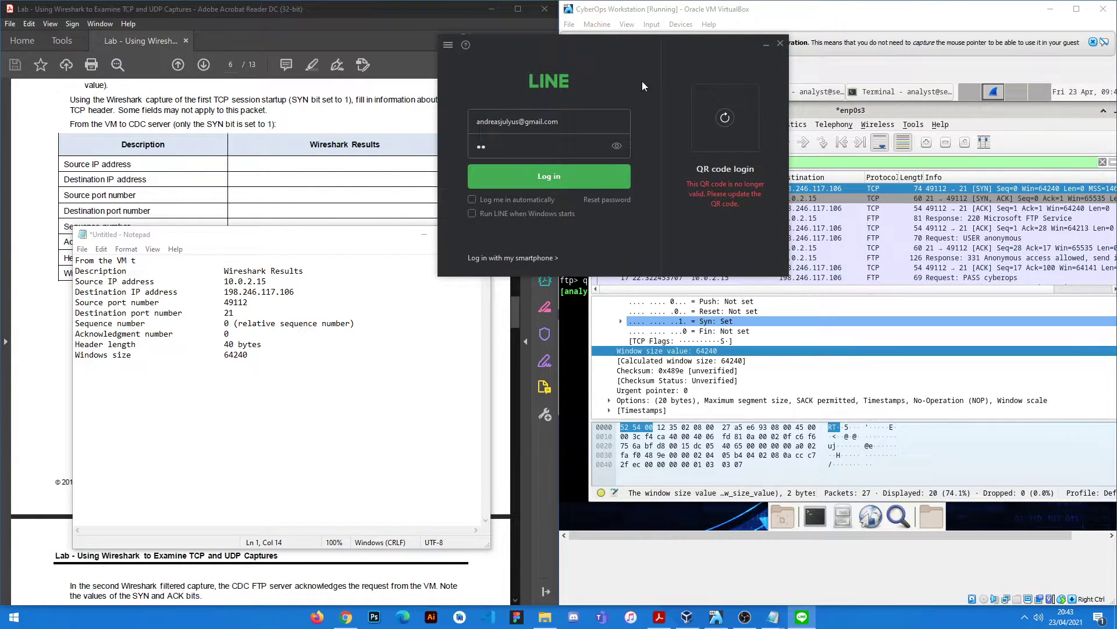
pyautogui.write('o ')
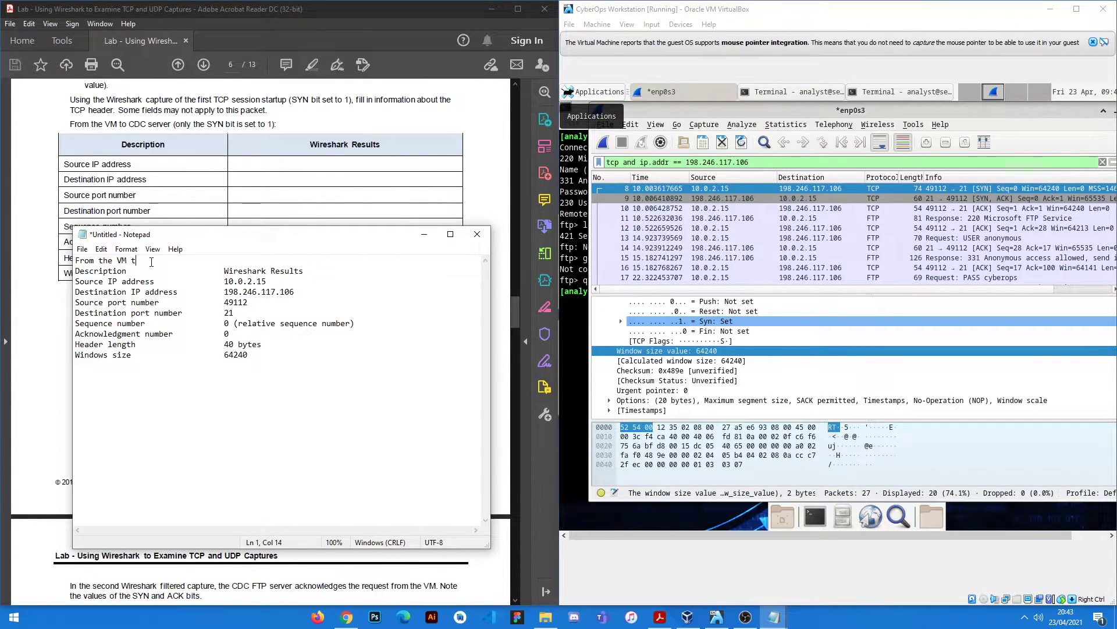
pyautogui.write('CDC ')
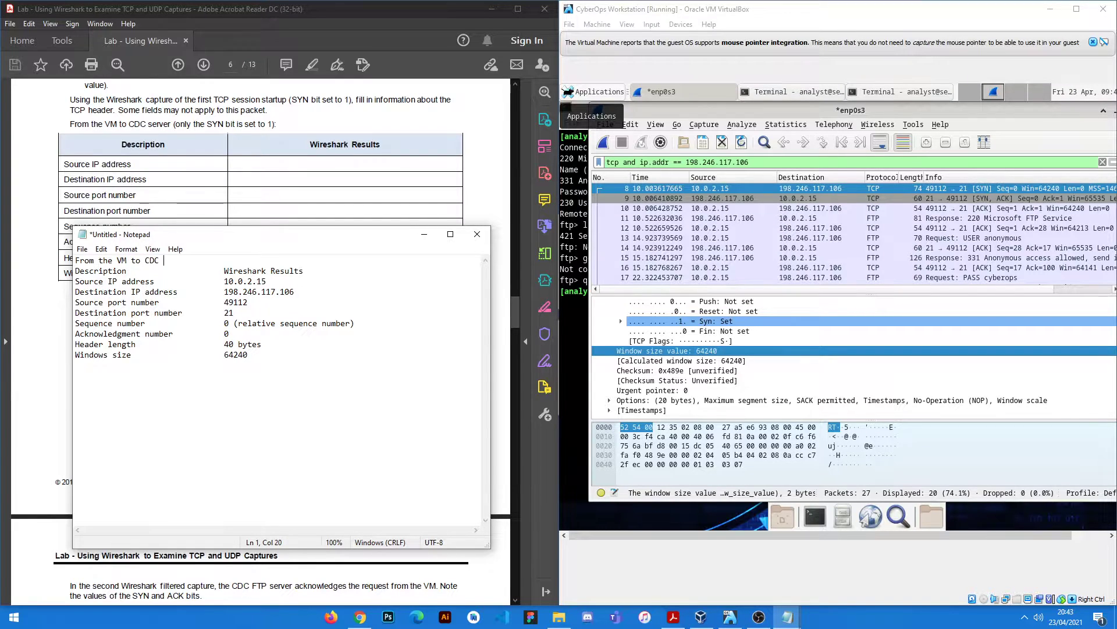
pyautogui.write('server')
# Minimize Notepad, and select the SYN, ACK reply packet in Wireshark for the lab's SYN-ACK table on page 7.
pyautogui.click(299, 357)
pyautogui.hotkey('alt', 'space')
pyautogui.press('n')
pyautogui.scroll(-3, 179, 269)
pyautogui.scroll(-3, 180, 264)
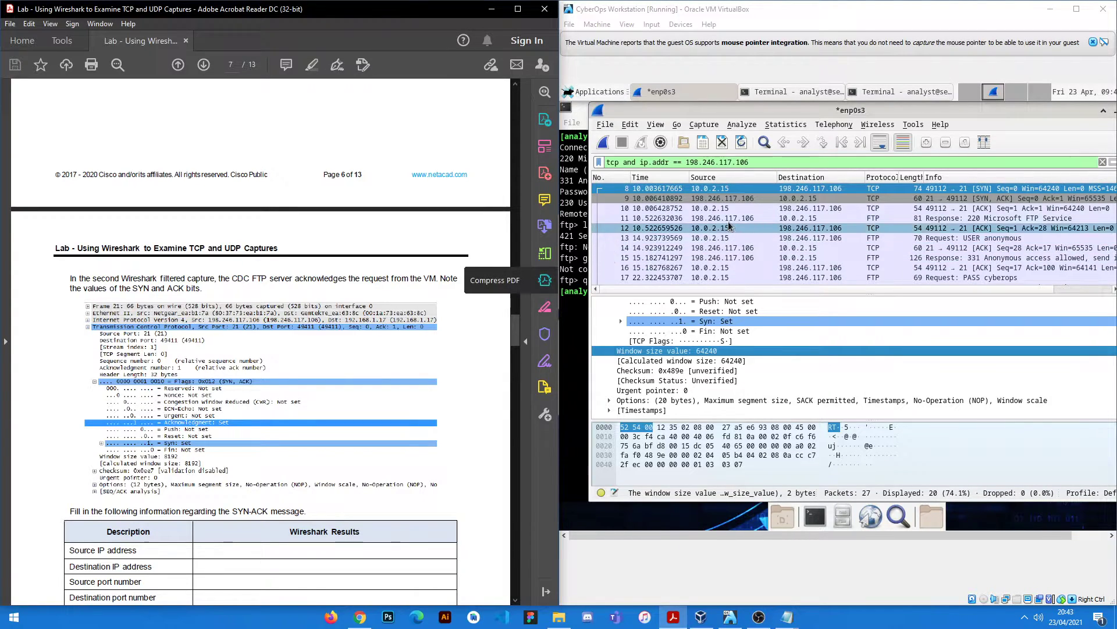
pyautogui.click(751, 199)
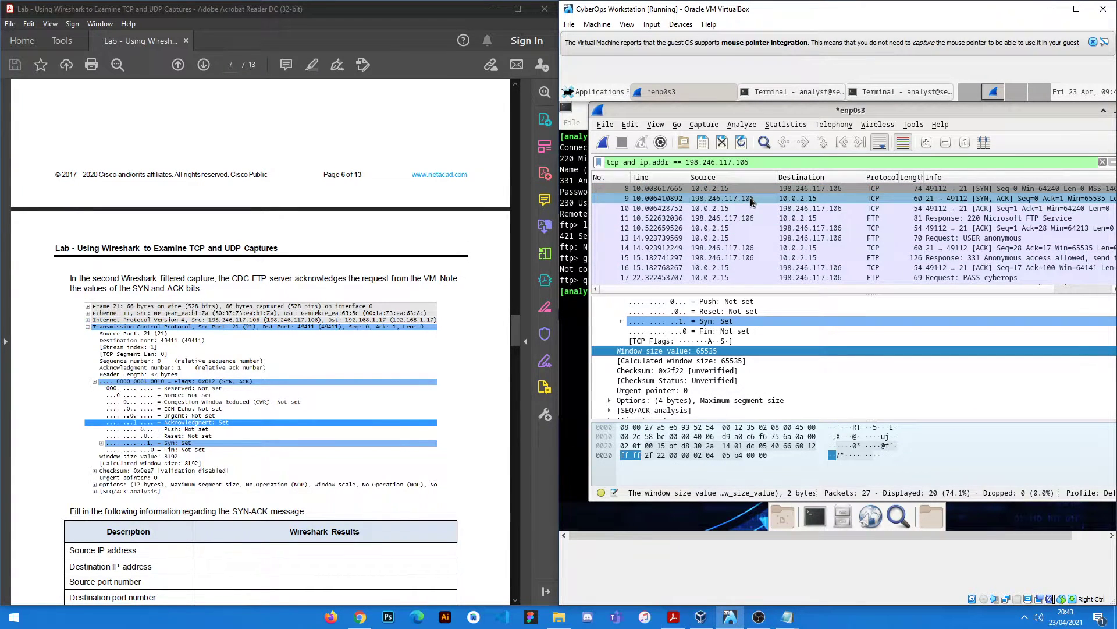
pyautogui.scroll(-3, 500, 224)
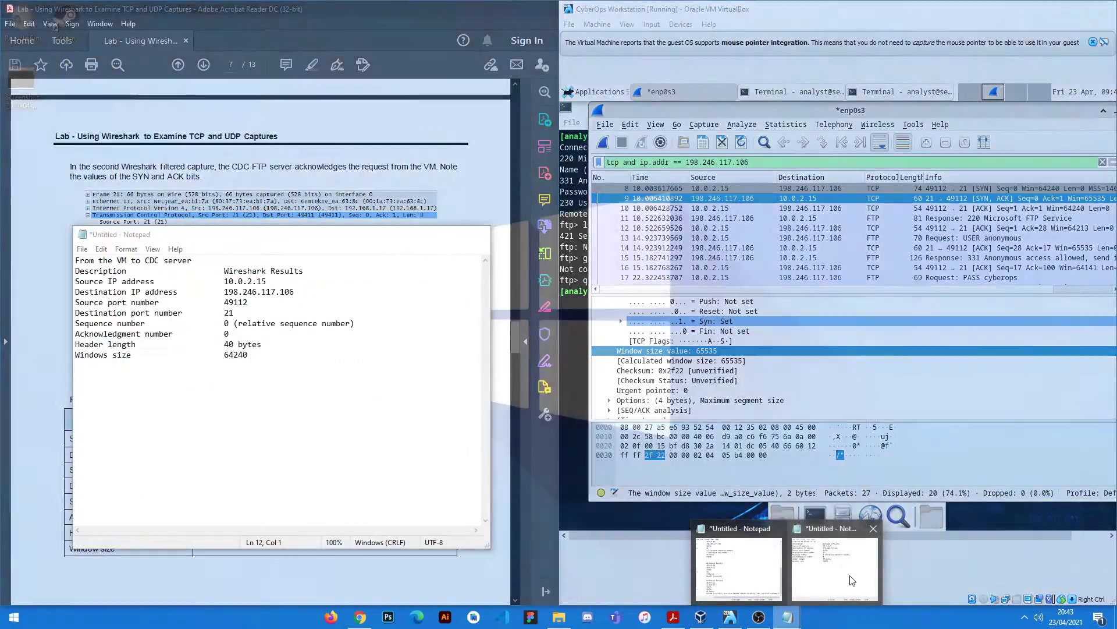
# Bring back the notes, add the title "SYN-ACK message" below the first table and paste the blank results table under it.
pyautogui.click(852, 580)
pyautogui.moveTo(291, 245); pyautogui.dragTo(723, 288)
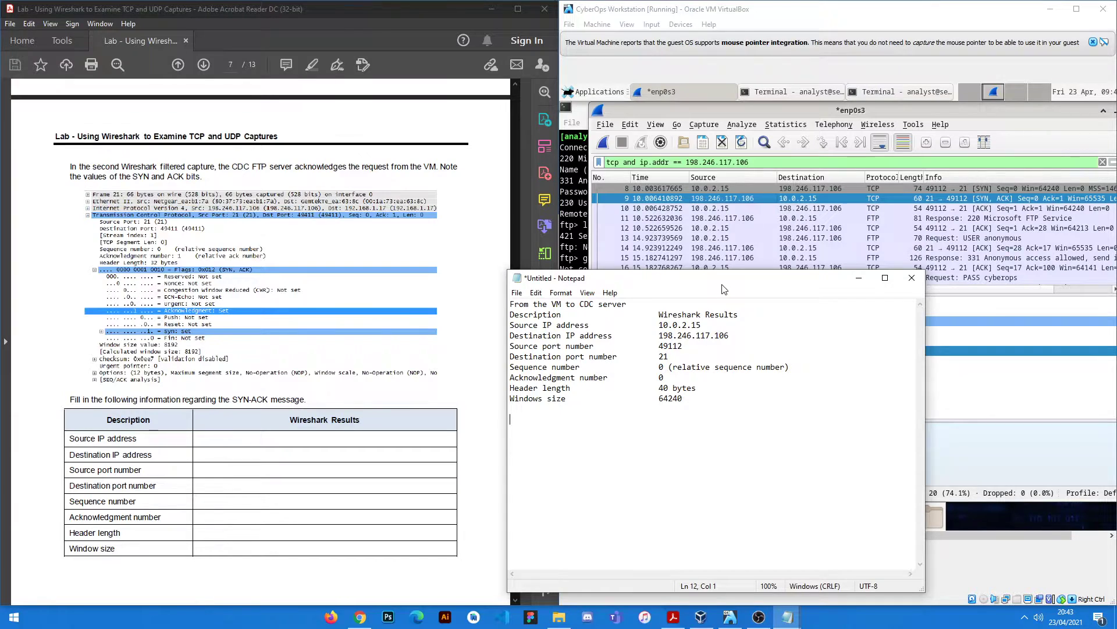
pyautogui.write('SYN')
pyautogui.write('_')
pyautogui.write('ACK message')
pyautogui.press('Return')
pyautogui.write('Description\t\t\tWireshark Results Source IP address Destination IP address Source port number Destination port number Sequence number Acknowledgment number Header length Windows size')
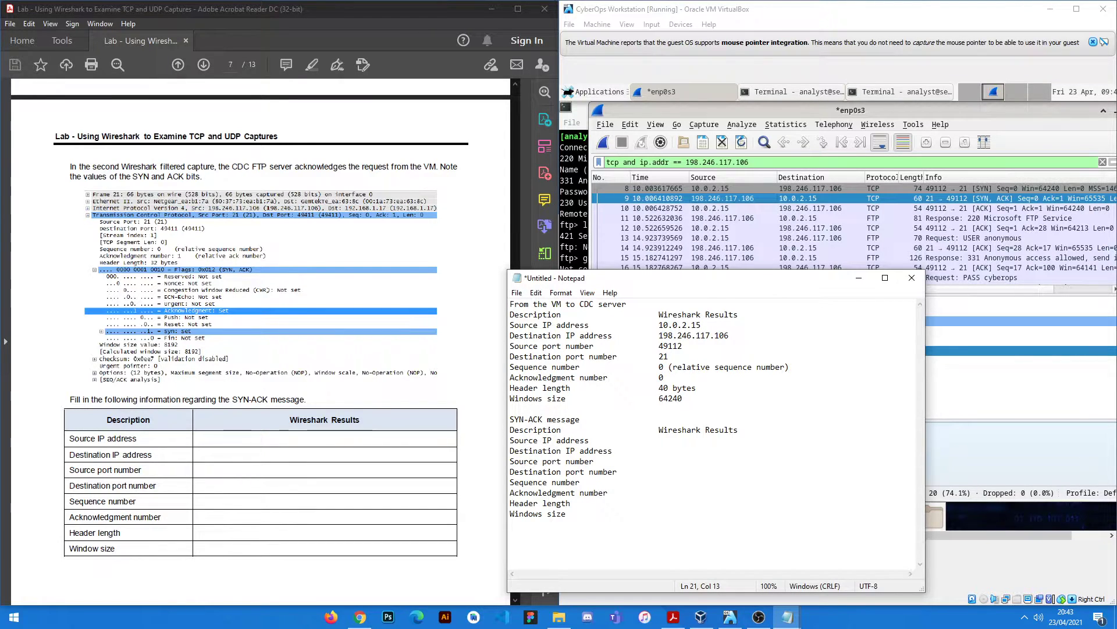
# In the SYN-ACK table, enter the SYN, ACK packet's source IP address 198.246.117.106 and destination IP address 10.0.2.15.
pyautogui.moveTo(735, 278); pyautogui.dragTo(341, 175)
pyautogui.click(327, 327)
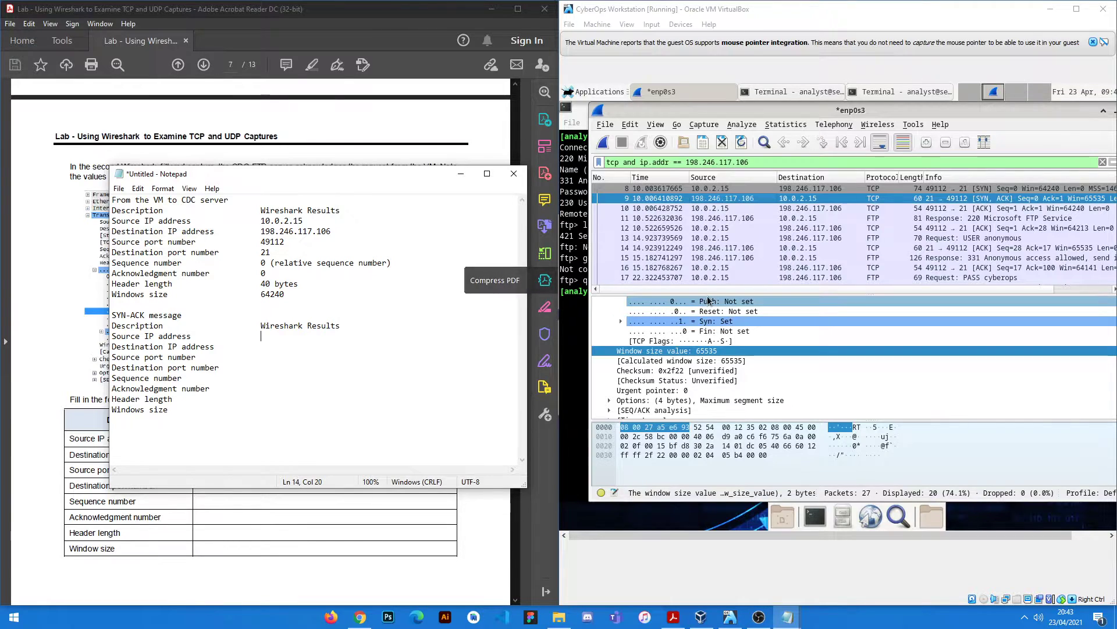
pyautogui.click(802, 208)
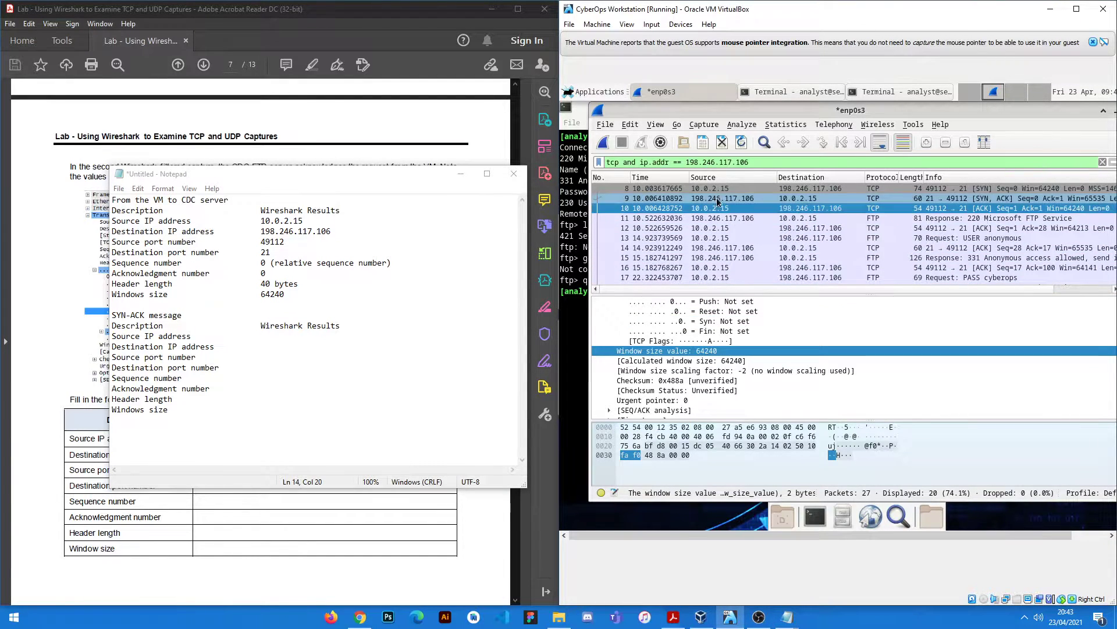
pyautogui.click(737, 199)
pyautogui.click(313, 335)
pyautogui.write('198.')
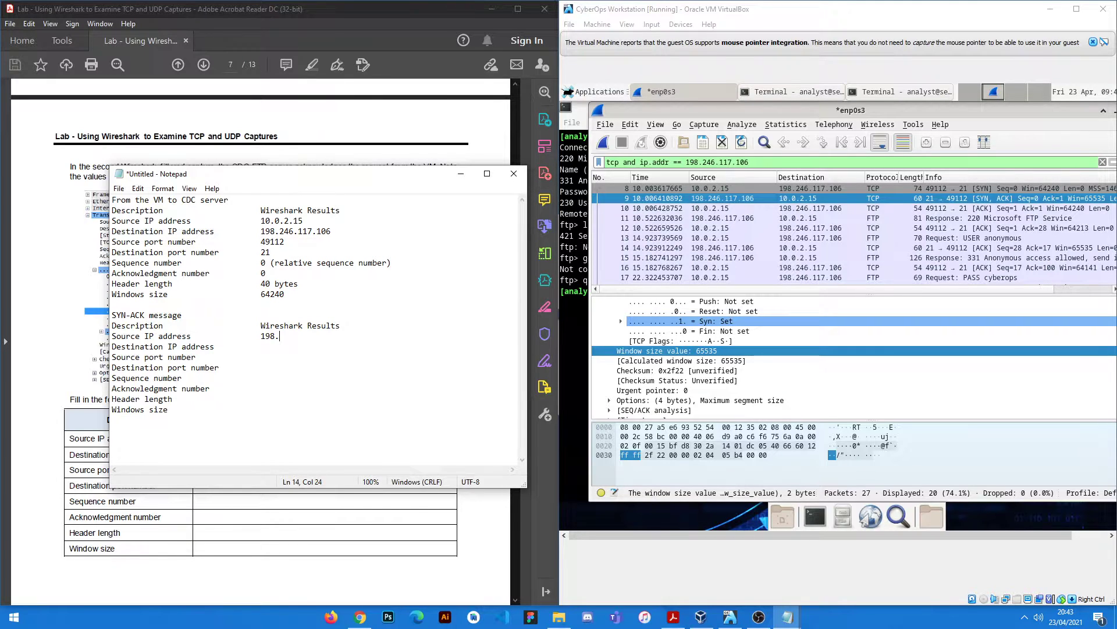
pyautogui.write('246')
pyautogui.scroll(7, 722, 318)
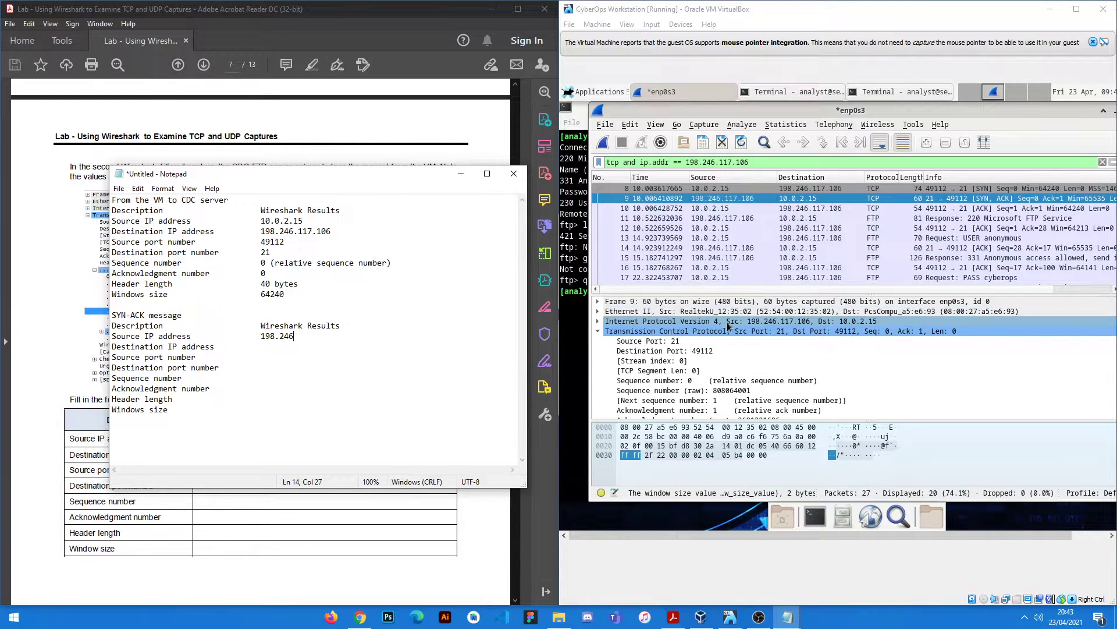
pyautogui.click(724, 322)
pyautogui.click(309, 341)
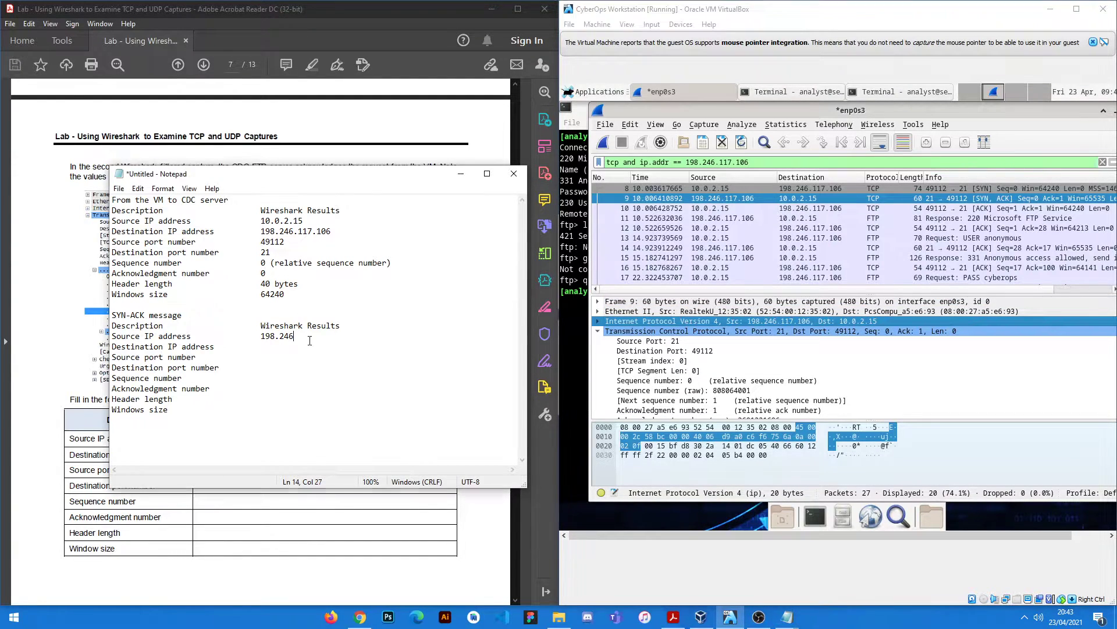
pyautogui.write('.117.106')
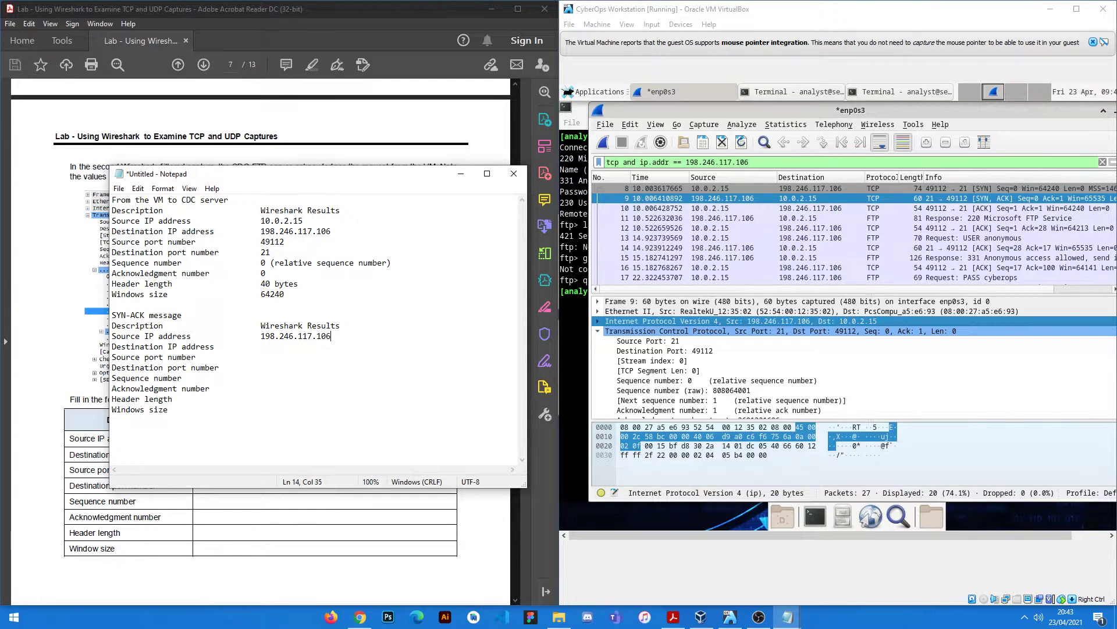
pyautogui.write('10.0.2.15')
# Look up the SYN, ACK packet's ports and enter source port number 21 and destination port number 49112.
pyautogui.click(635, 341)
pyautogui.click(280, 356)
pyautogui.write('21')
pyautogui.press('Down')
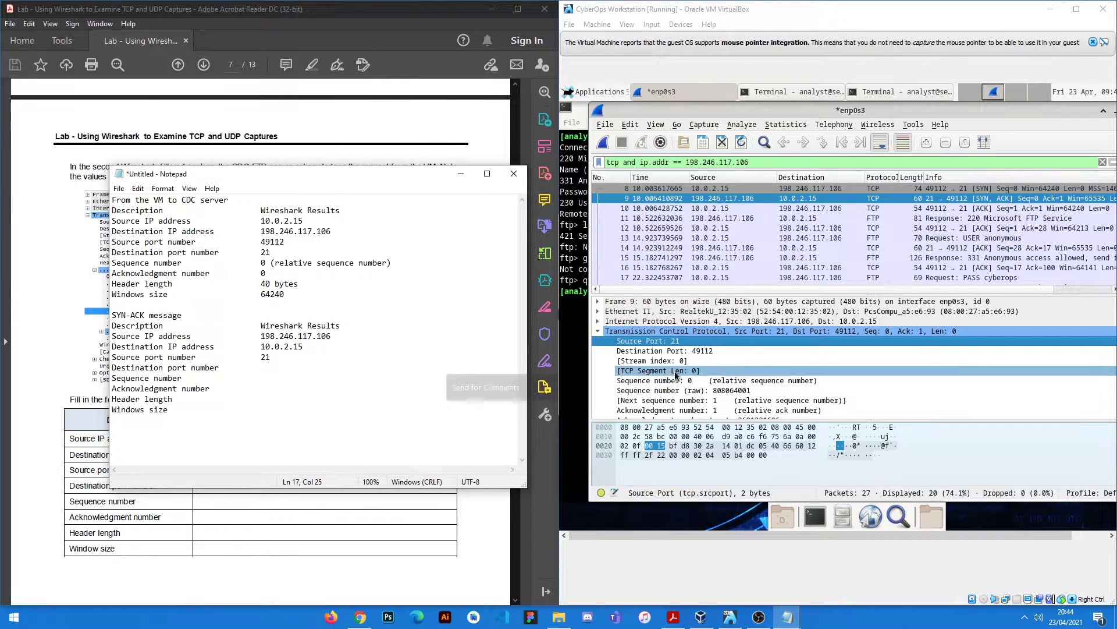
pyautogui.click(677, 351)
pyautogui.press('Tab')
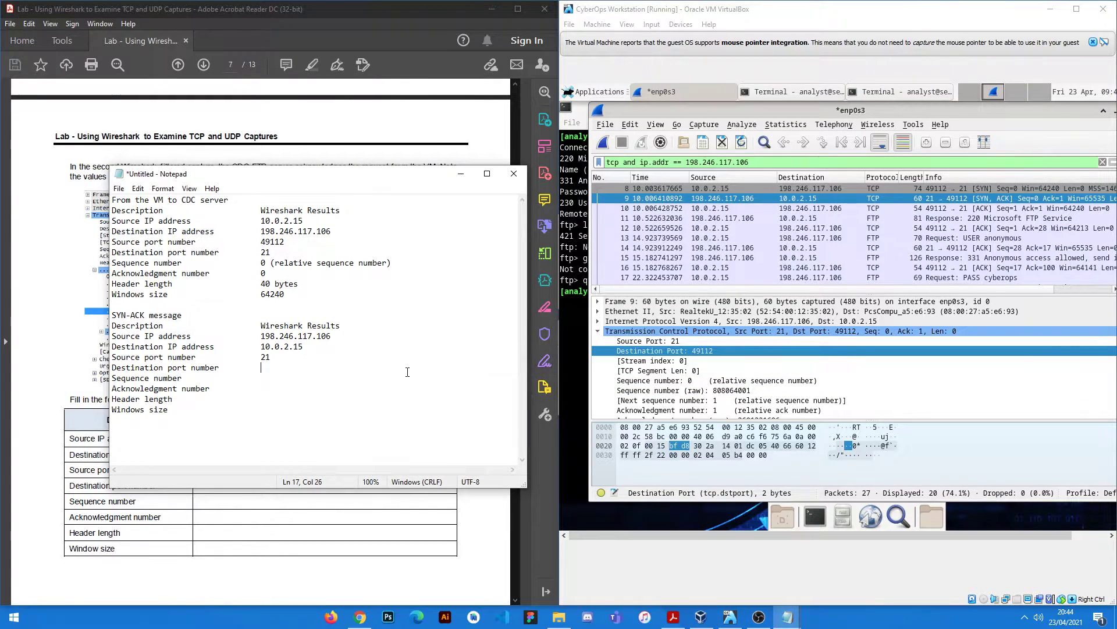
pyautogui.write('49112')
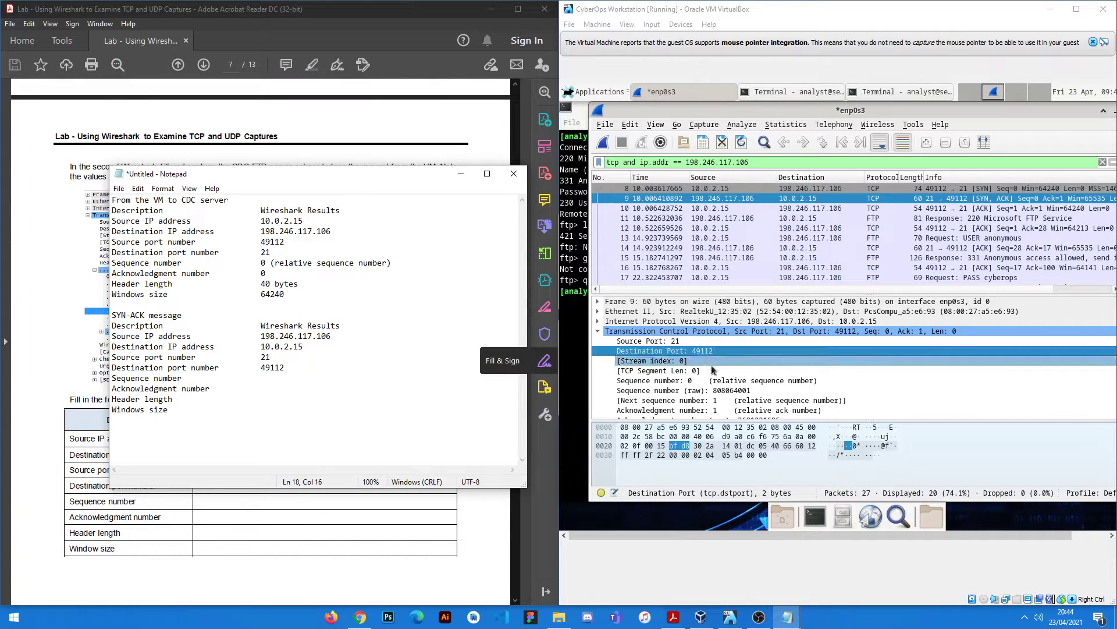
# Check the SYN, ACK packet's sequence number and enter "0 (relative sequence number)" in the SYN-ACK table.
pyautogui.click(654, 380)
pyautogui.click(299, 376)
pyautogui.press('Tab')
pyautogui.press('Tab')
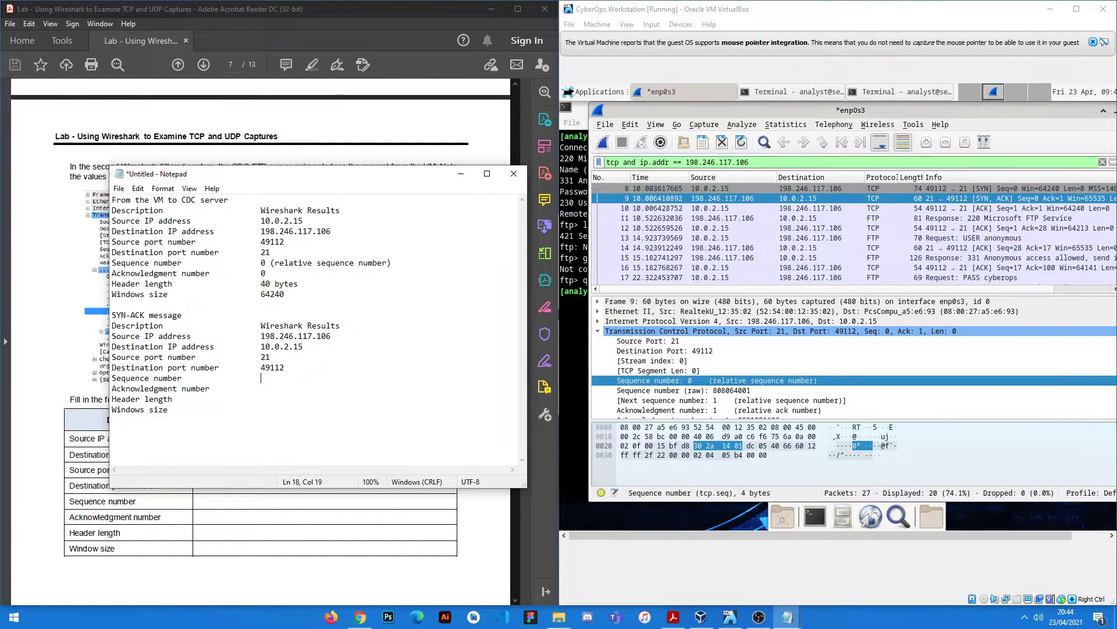
pyautogui.write('0 (relative sequn')
pyautogui.press('BackSpace')
pyautogui.write('ence number)')
pyautogui.press('Tab')
# Find the SYN, ACK packet's acknowledgment number and enter "1 (relative ack number)" in its row.
pyautogui.click(658, 361)
pyautogui.scroll(-1, 737, 386)
pyautogui.click(732, 372)
pyautogui.click(466, 409)
pyautogui.click(693, 381)
pyautogui.click(245, 388)
pyautogui.press('Tab')
pyautogui.press('Tab')
pyautogui.write('1 (relative ack number)')
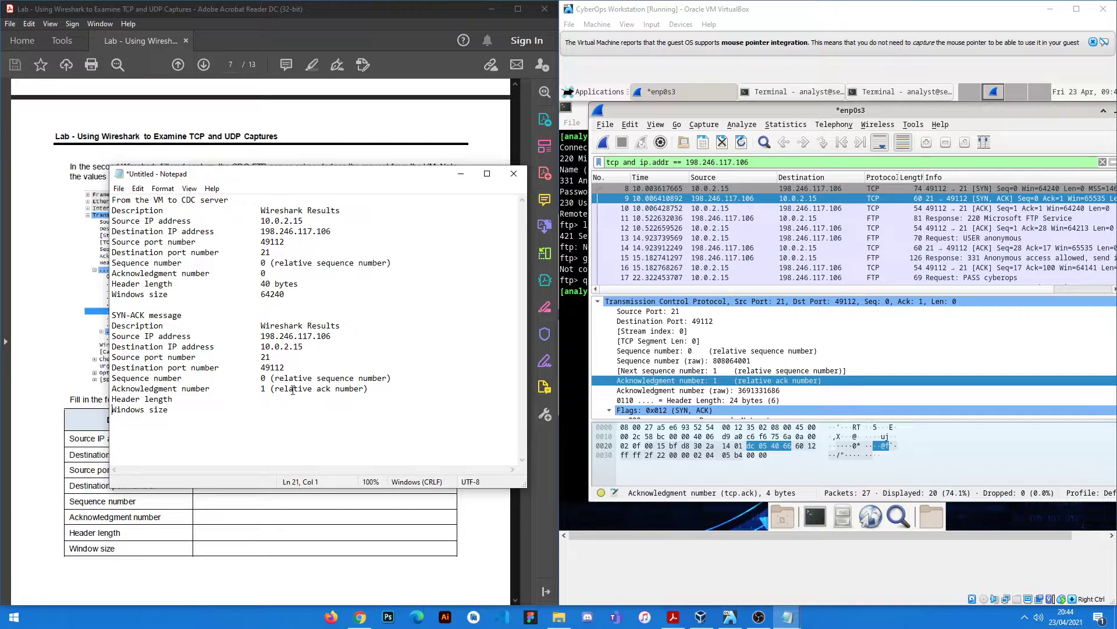
# Check the SYN, ACK packet's header length and enter "24 bytes" in the Header length row.
pyautogui.press('Tab')
pyautogui.press('Tab')
pyautogui.press('Tab')
pyautogui.click(684, 400)
pyautogui.click(322, 402)
pyautogui.press('Down')
pyautogui.press('Tab')
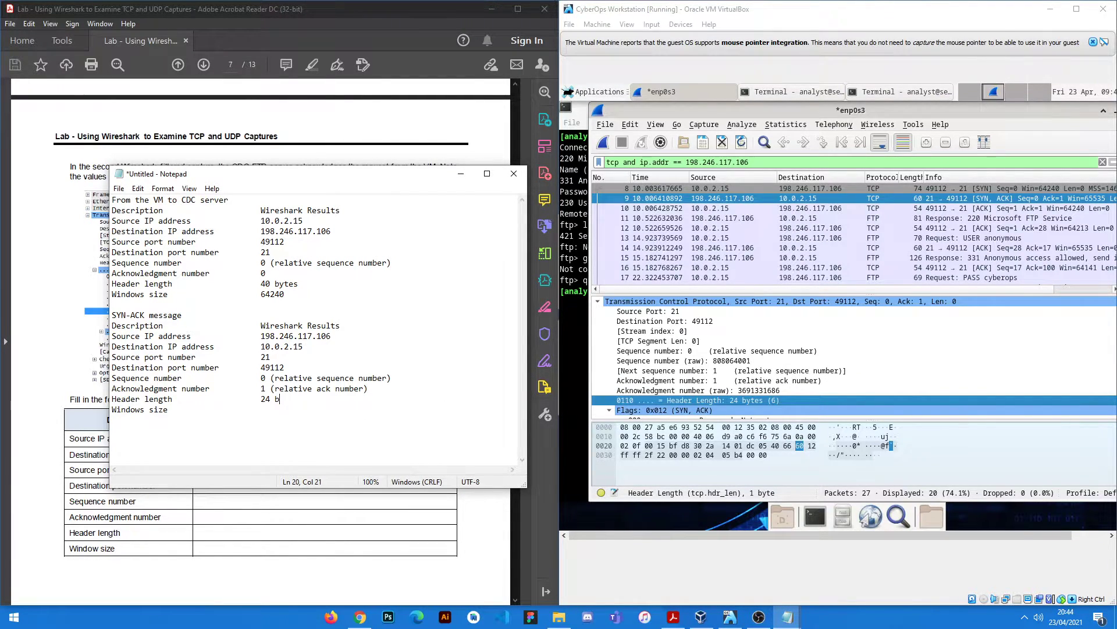
# Find the SYN, ACK packet's window size value and enter 65535 in the Windows size row.
pyautogui.press('Down')
pyautogui.press('Tab')
pyautogui.scroll(-6, 723, 353)
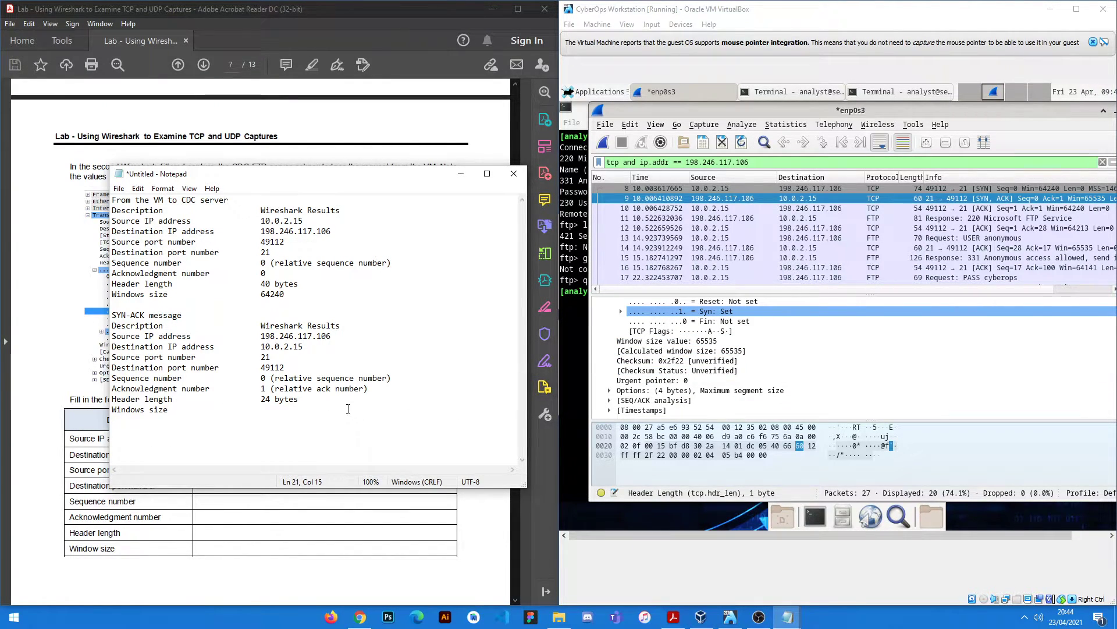
pyautogui.press('Tab')
pyautogui.write('65535')
pyautogui.press('Return')
# Go to the lab's ACK message section on page 8, and select the matching ACK packet, number 10, in Wireshark.
pyautogui.click(99, 405)
pyautogui.scroll(-10, 126, 377)
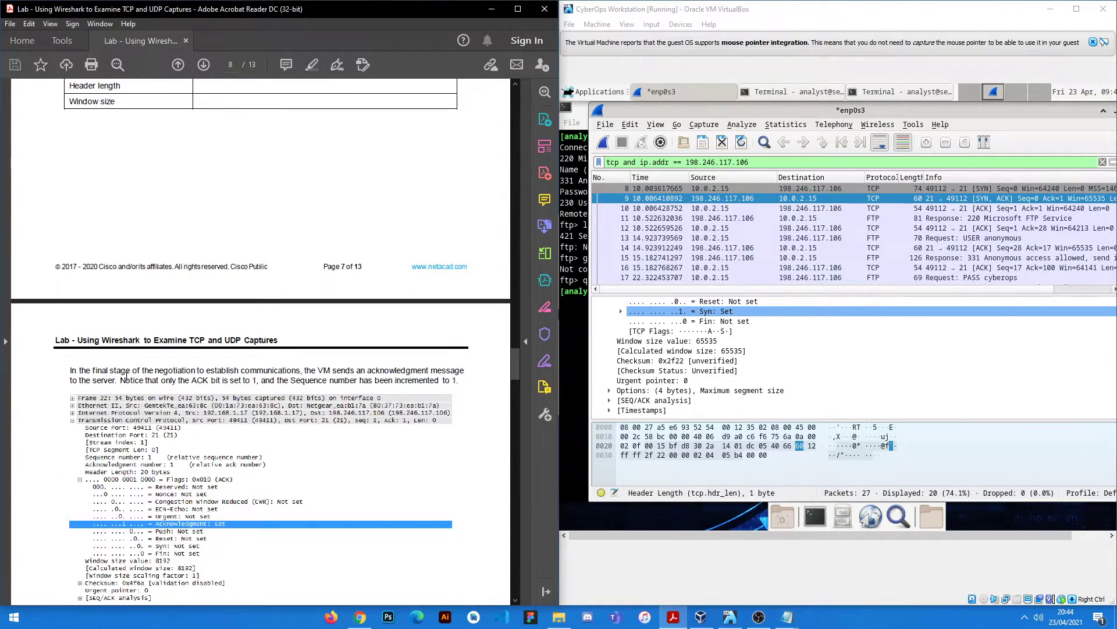
pyautogui.scroll(-3, 126, 377)
pyautogui.scroll(-3, 125, 377)
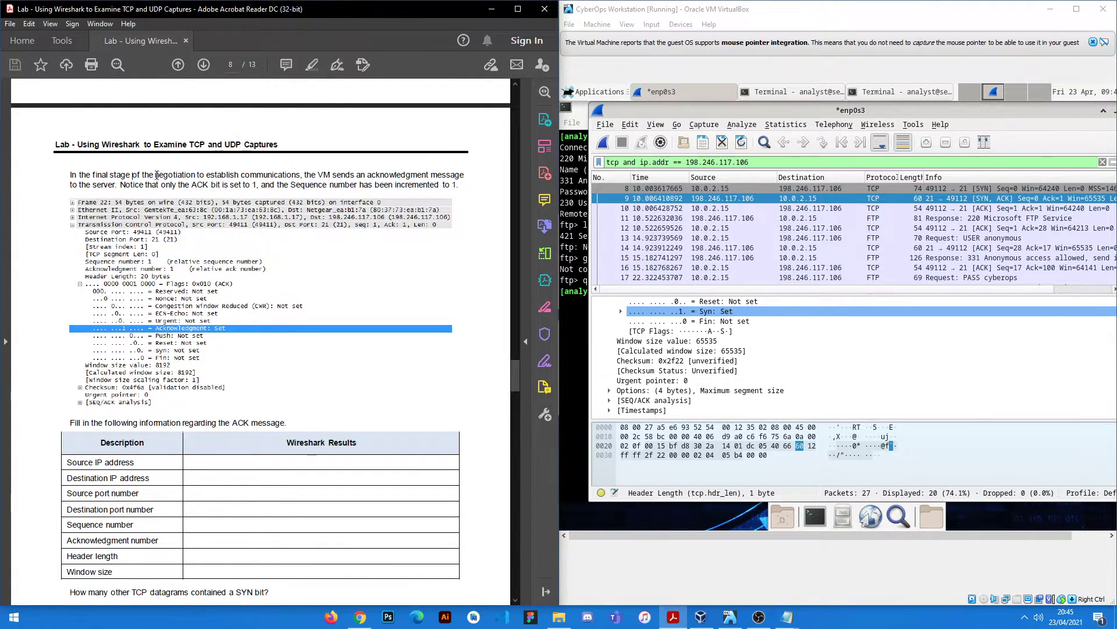
pyautogui.click(673, 209)
pyautogui.click(670, 209)
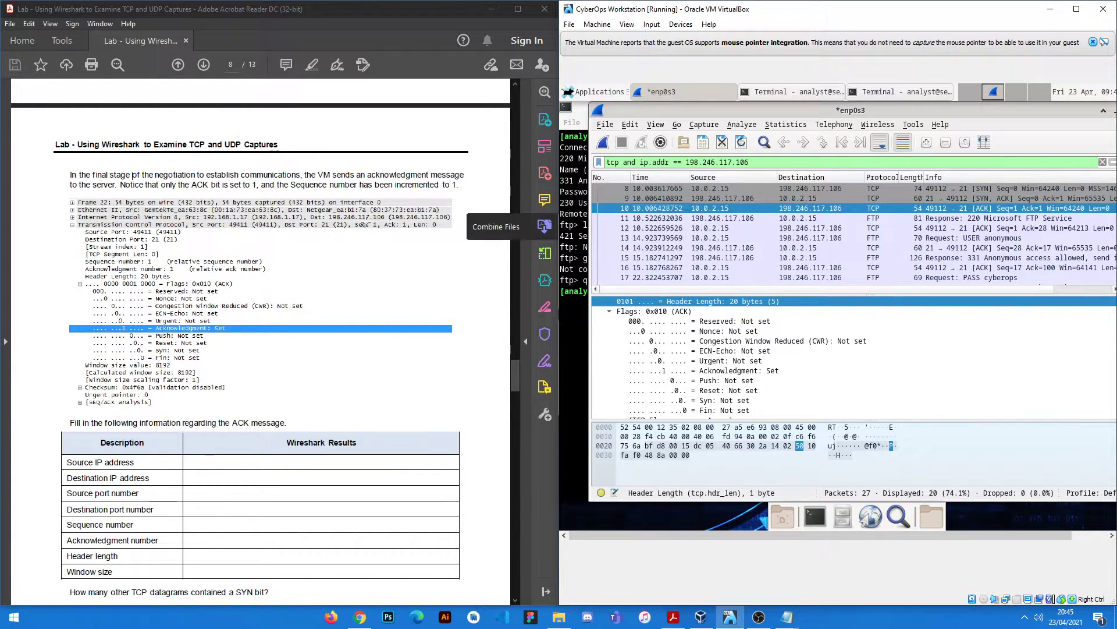
pyautogui.scroll(-3, 253, 380)
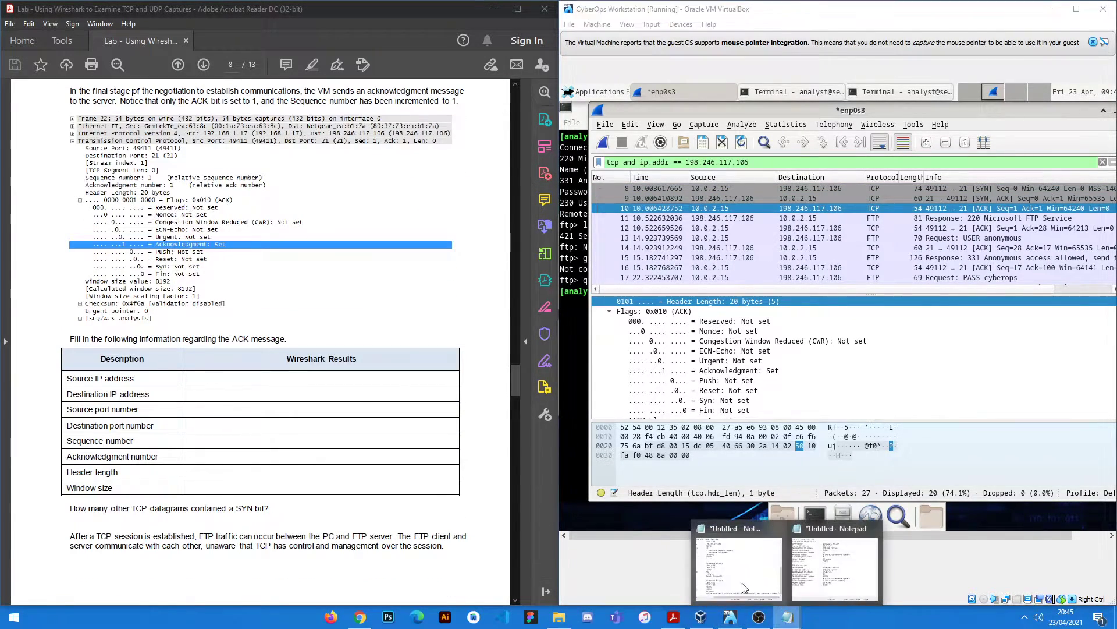
# Bring back the notes, add the title "ACK message" below the SYN-ACK table and paste the blank results table under it.
pyautogui.click(739, 561)
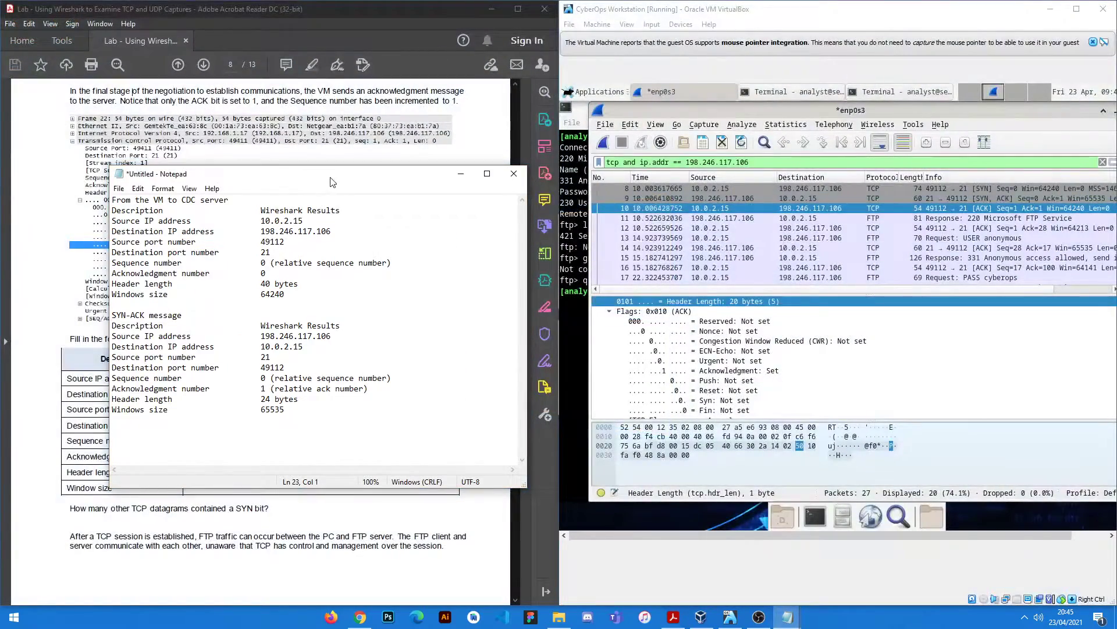
pyautogui.moveTo(235, 173); pyautogui.dragTo(719, 165)
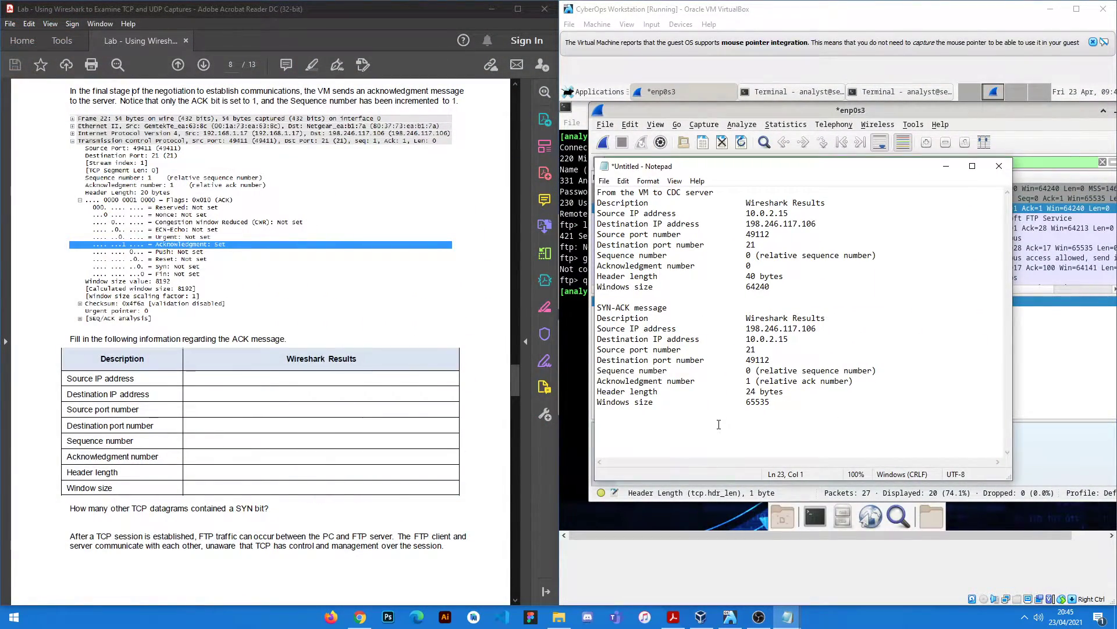
pyautogui.write('sage')
pyautogui.press('Return')
pyautogui.write('Description                Wireshark Results Source IP address Destination IP address Source port number Destination port number Sequence number Acknowledgment number Header length Windows size')
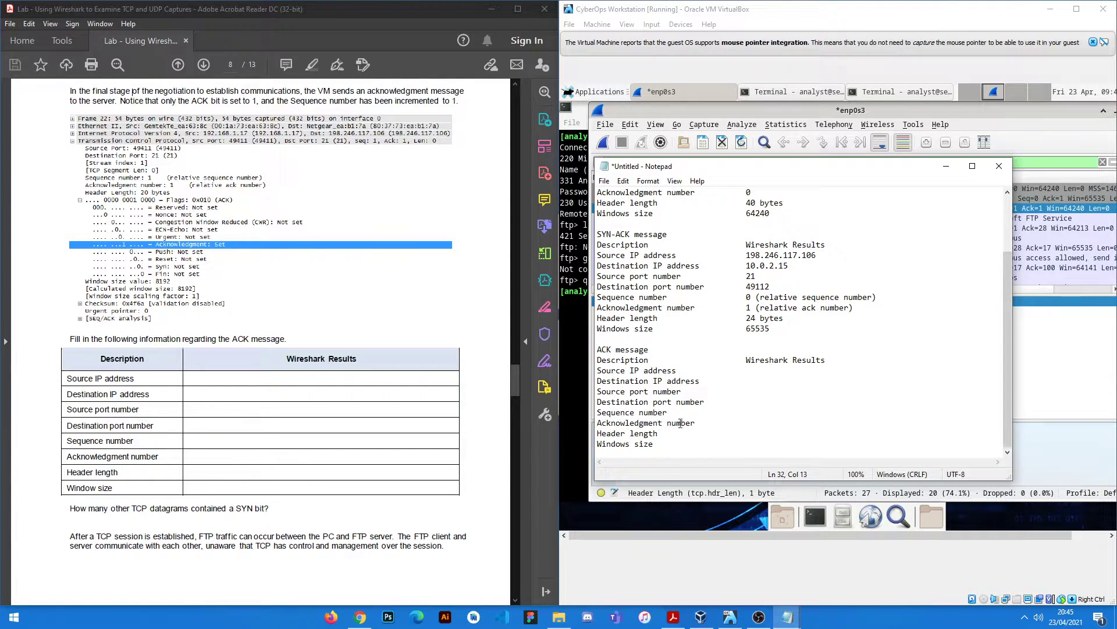
# In the ACK table, enter the ACK packet's source IP address 10.0.2.15 and destination IP address 198.246.117.106.
pyautogui.moveTo(772, 167); pyautogui.dragTo(288, 132)
pyautogui.scroll(4, 739, 317)
pyautogui.click(739, 313)
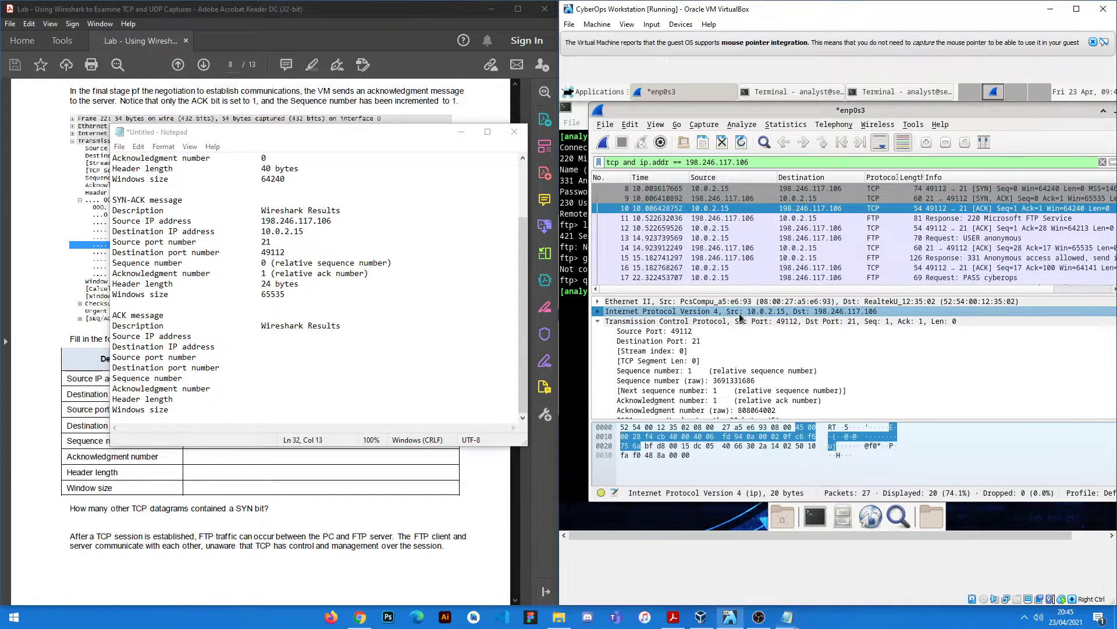
pyautogui.click(329, 335)
pyautogui.write('10.0.2.15')
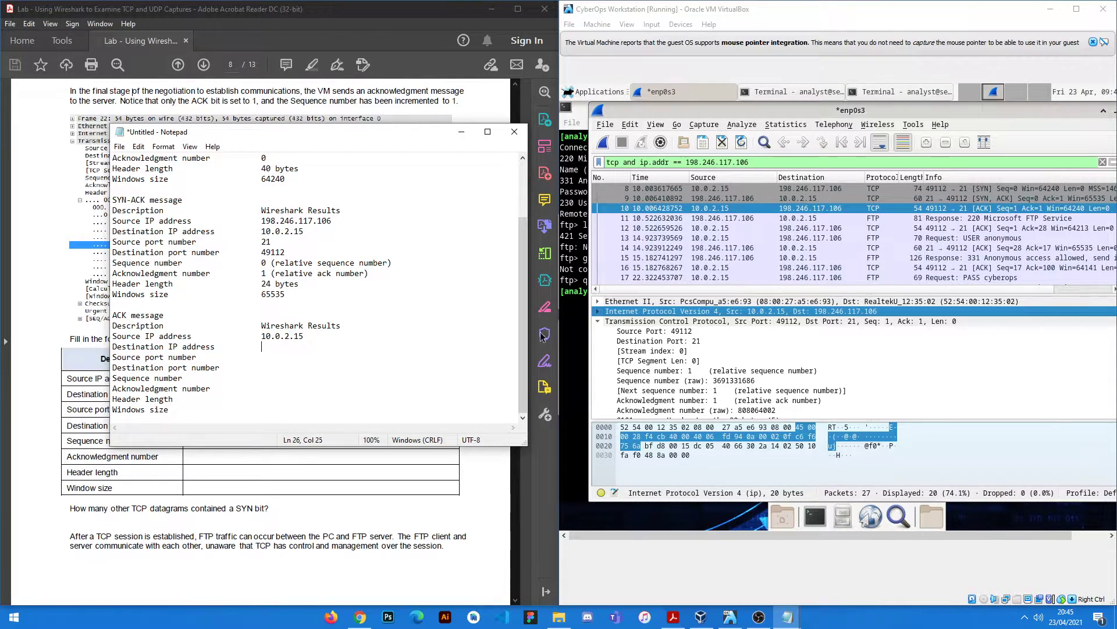
pyautogui.write('198.246.117.106')
# Enter 499112 as the source port number and 21 as the destination port number in the ACK table.
pyautogui.click(640, 330)
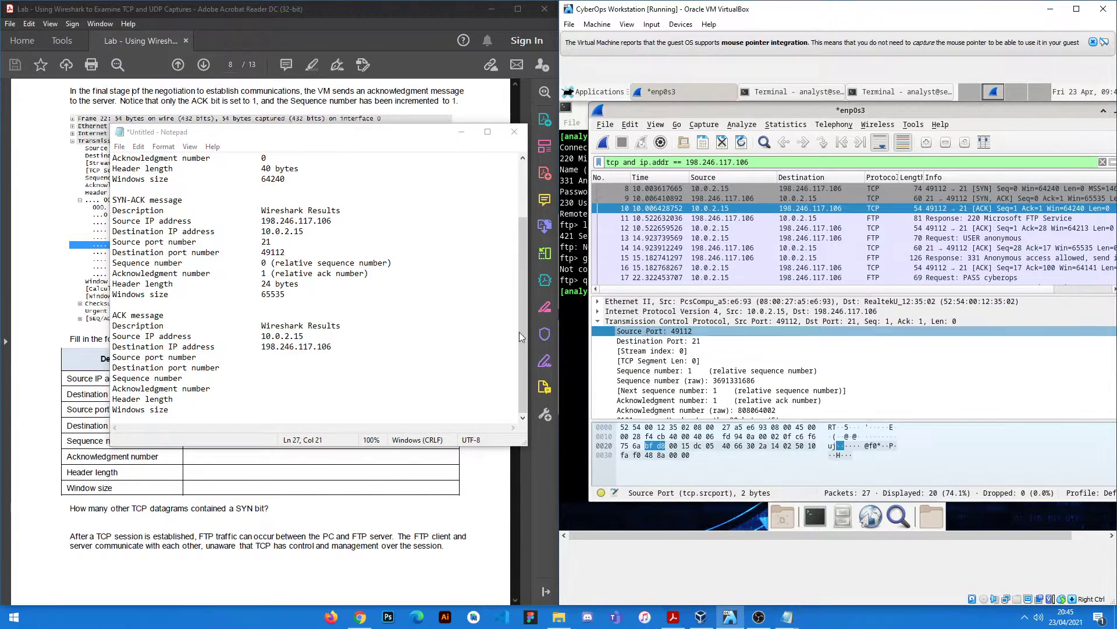
pyautogui.click(324, 357)
pyautogui.write('499112')
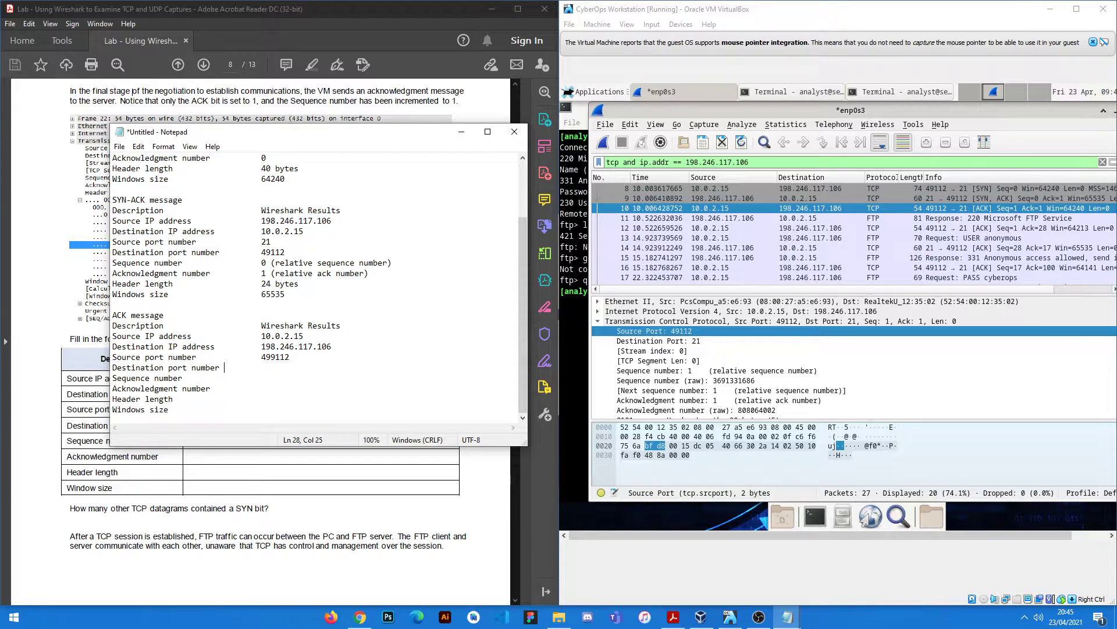
pyautogui.press('BackSpace')
pyautogui.press('BackSpace')
pyautogui.write('21')
# Check the ACK packet's sequence number and enter "1 (relative sequence number)" in the ACK table.
pyautogui.click(357, 387)
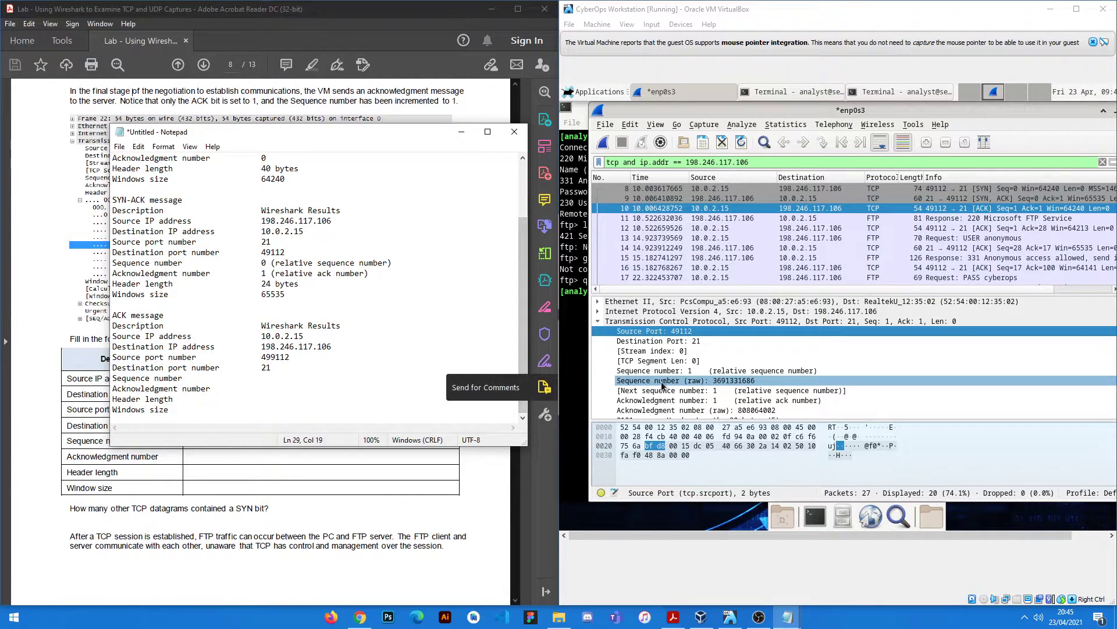
pyautogui.click(424, 371)
pyautogui.click(410, 382)
pyautogui.write('1 (relative ')
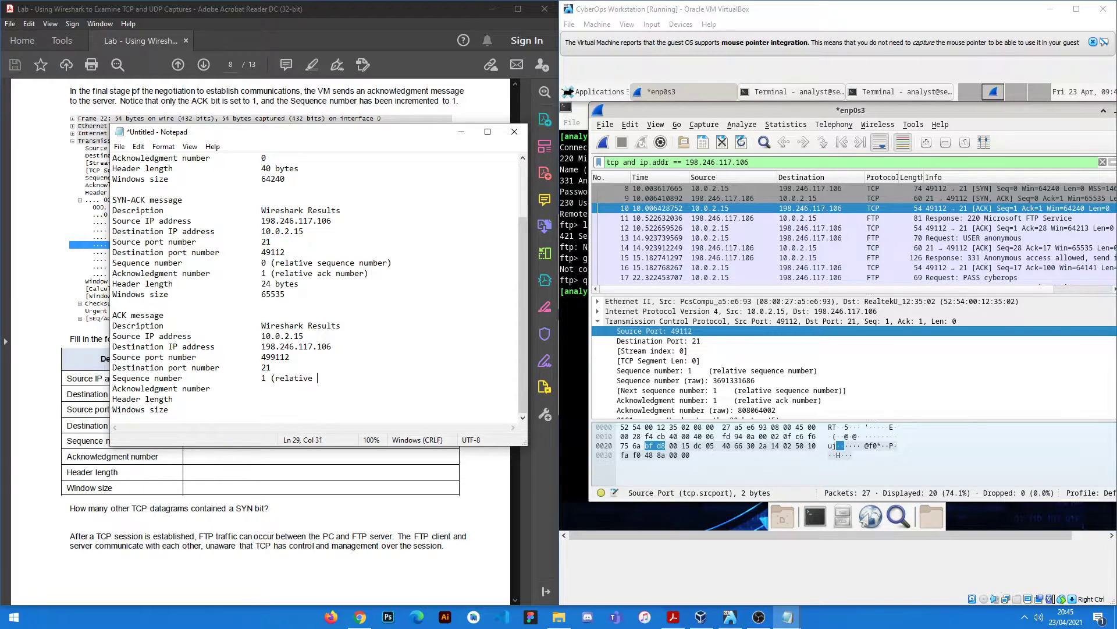
pyautogui.write('sequence number)')
# Enter "1 (relative ack number)" as the acknowledgment number and "20 bytes" as the header length in the ACK table.
pyautogui.scroll(-1, 711, 376)
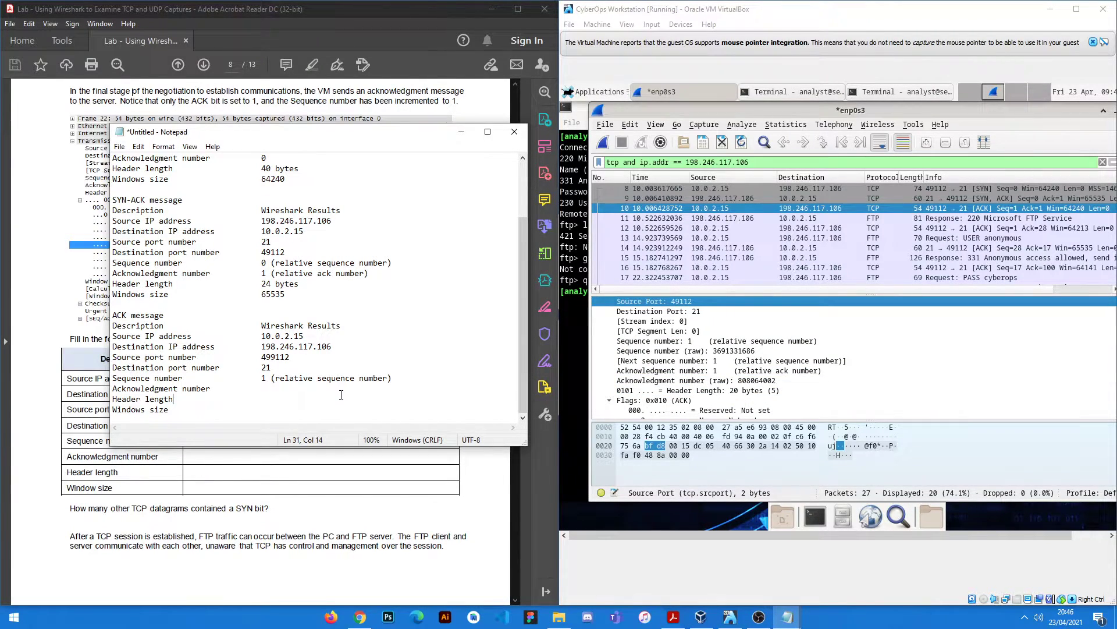
pyautogui.write('ative ack number)')
pyautogui.press('Tab')
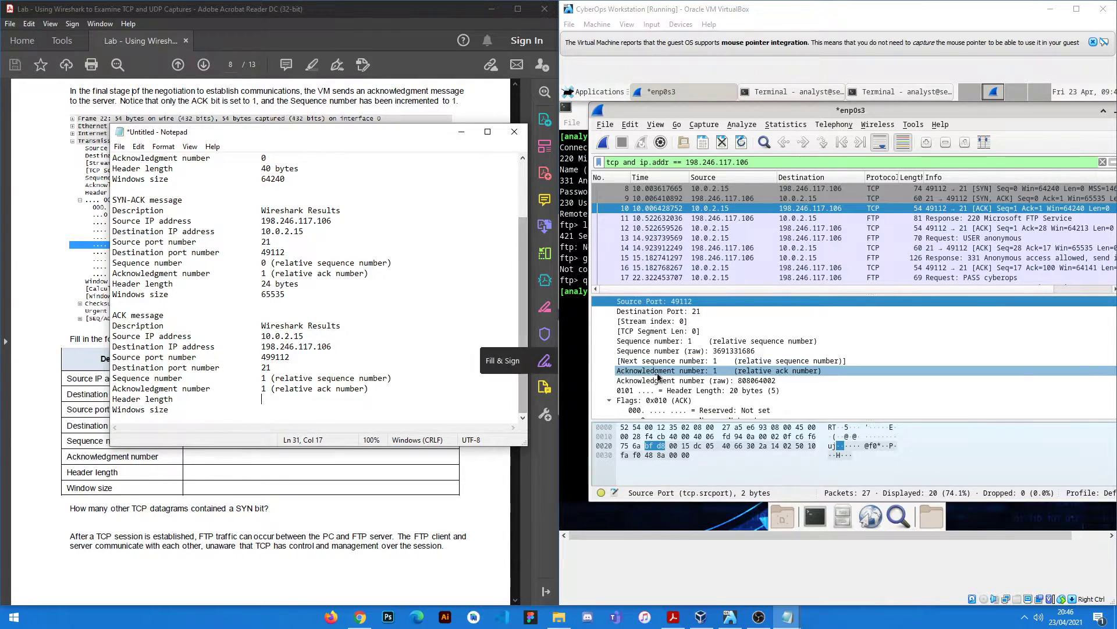
pyautogui.write('20 bytes')
# Find the ACK packet's window size value and enter 64240 in the Windows size row.
pyautogui.scroll(-6, 717, 386)
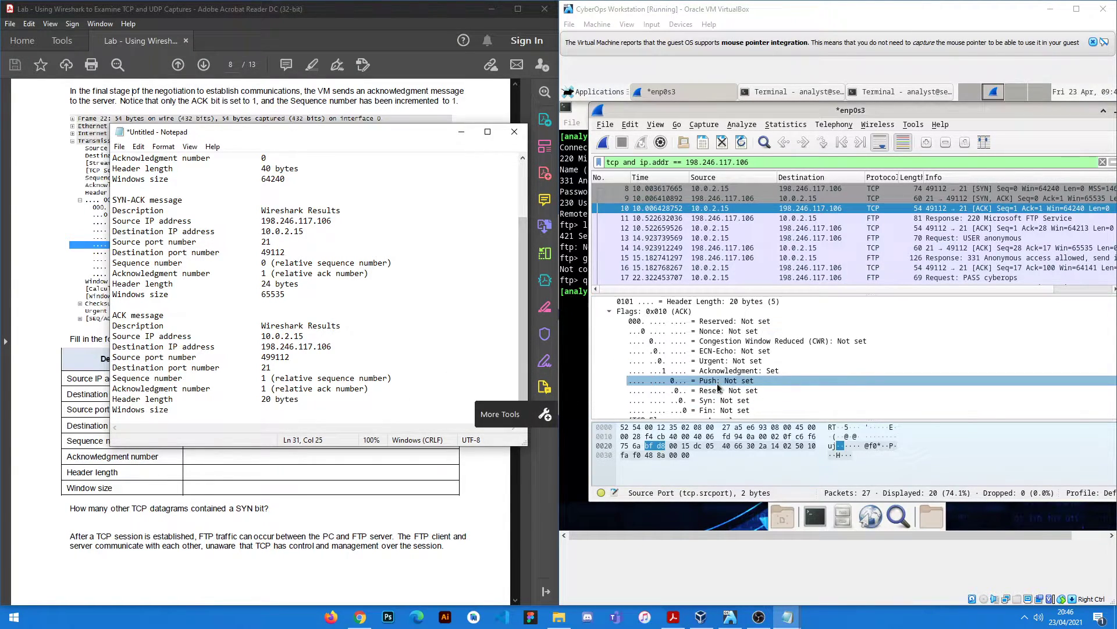
pyautogui.write('s')
pyautogui.click(367, 407)
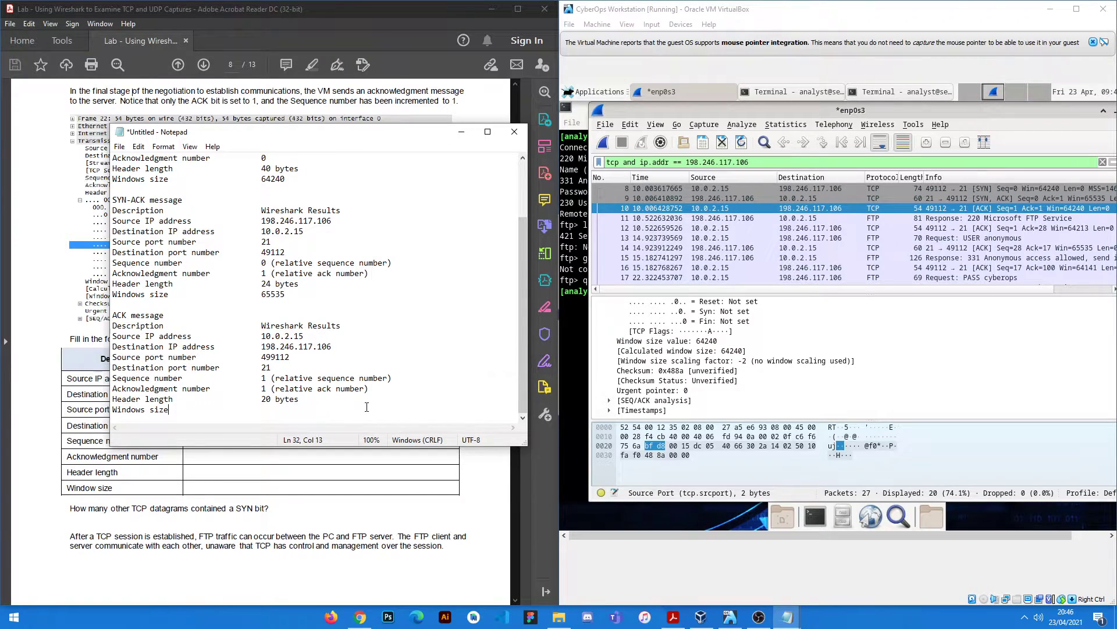
pyautogui.write('64240')
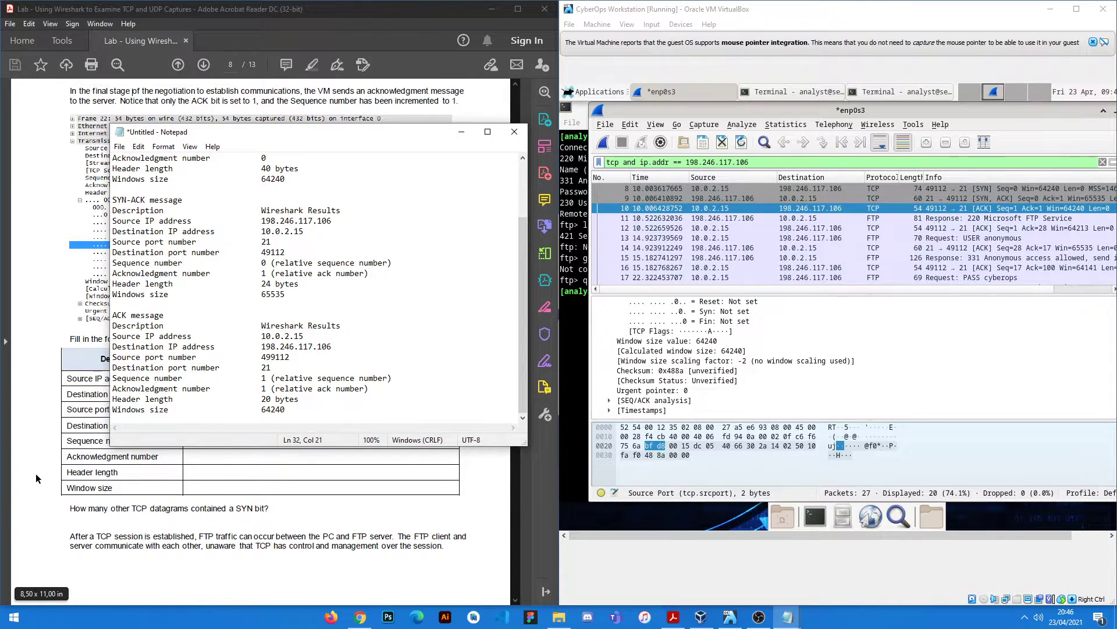
# Minimize Notepad and compare the TCP flags of packets 8, 9 and 10 to see which contain the SYN bit.
pyautogui.moveTo(386, 138); pyautogui.dragTo(813, 185)
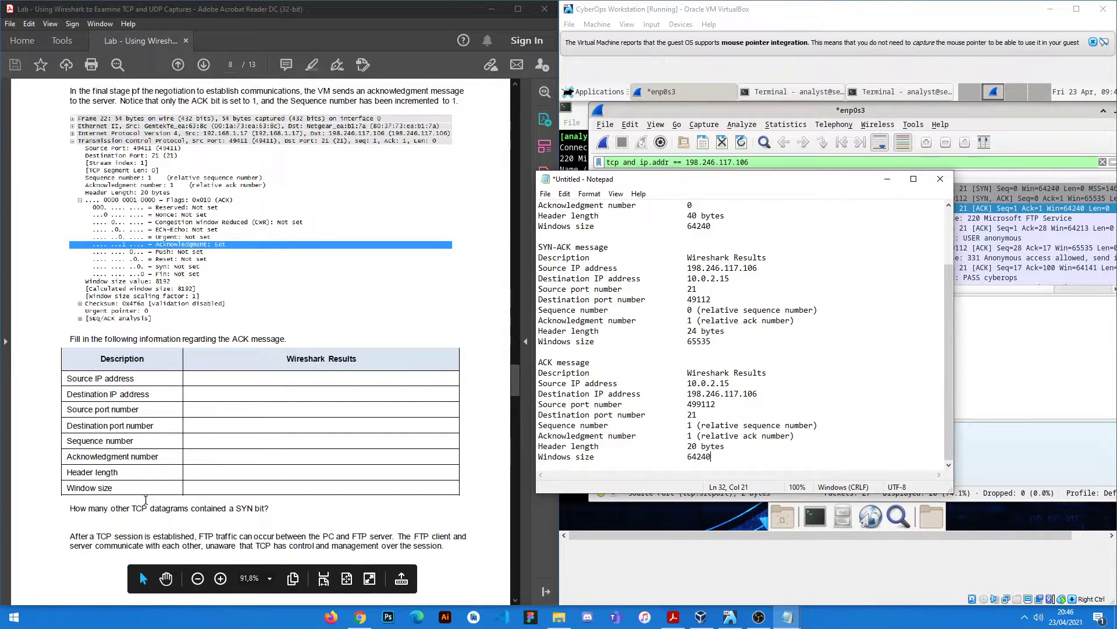
pyautogui.click(887, 180)
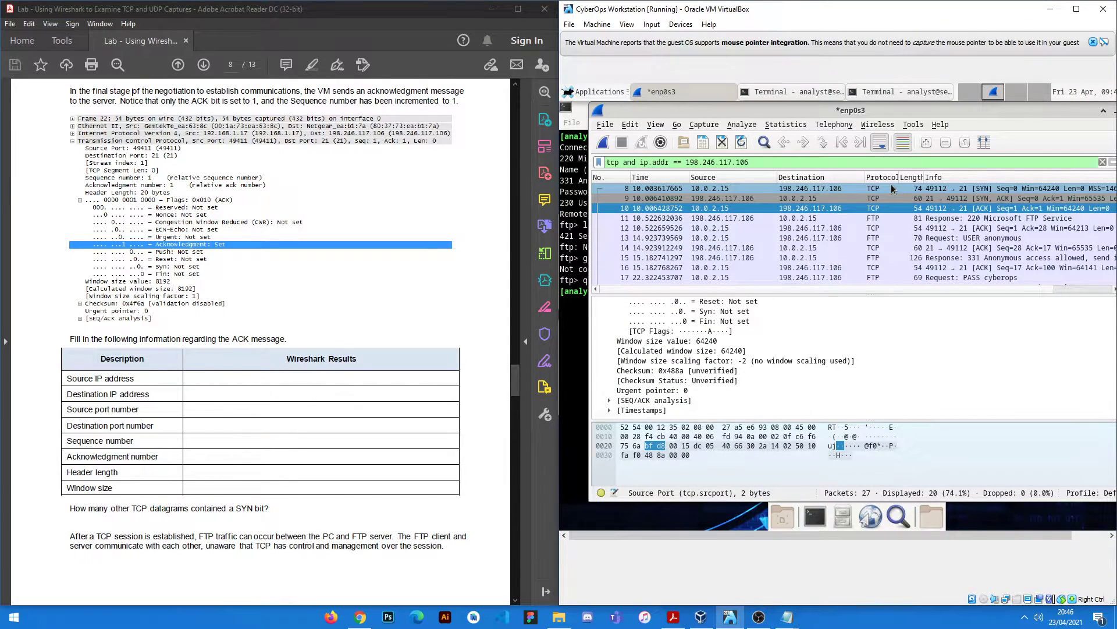
pyautogui.click(892, 188)
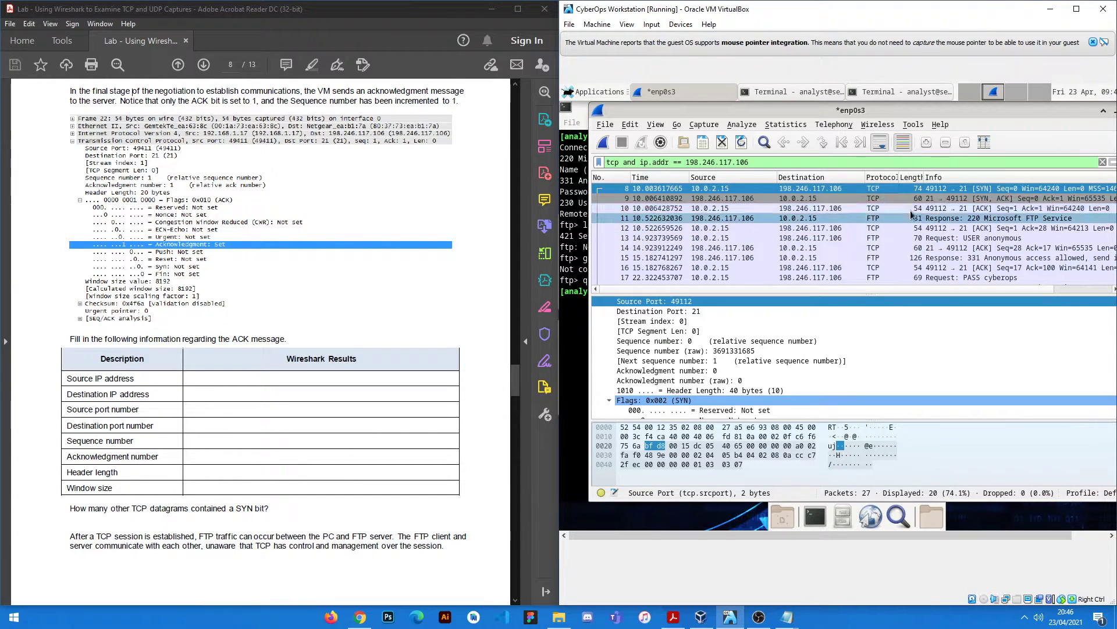
pyautogui.press('Down')
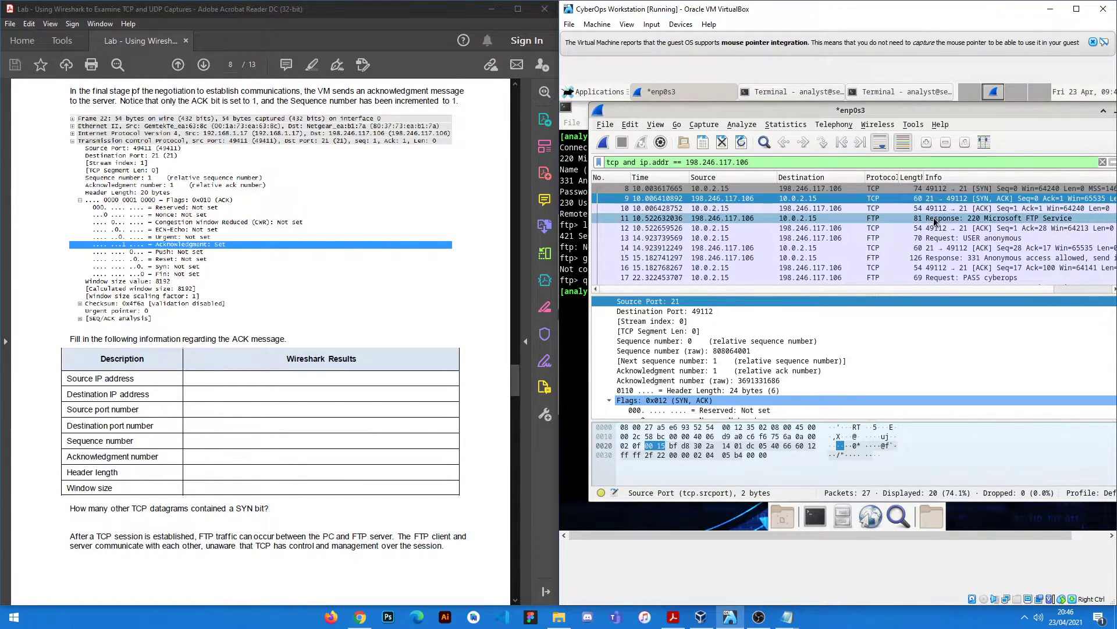
pyautogui.press('Down')
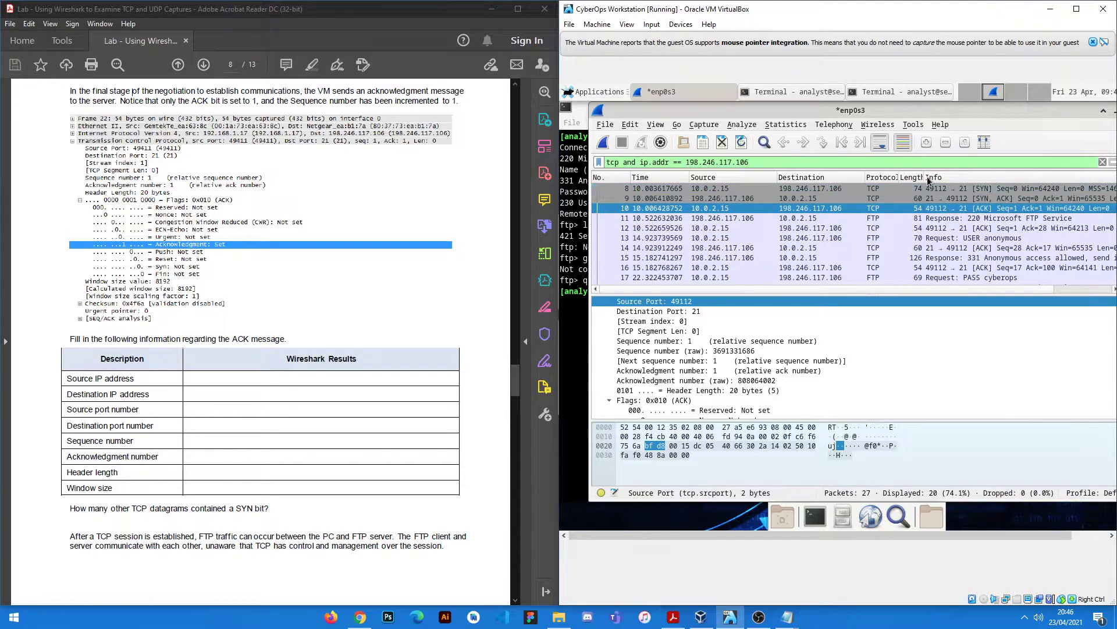
pyautogui.click(920, 189)
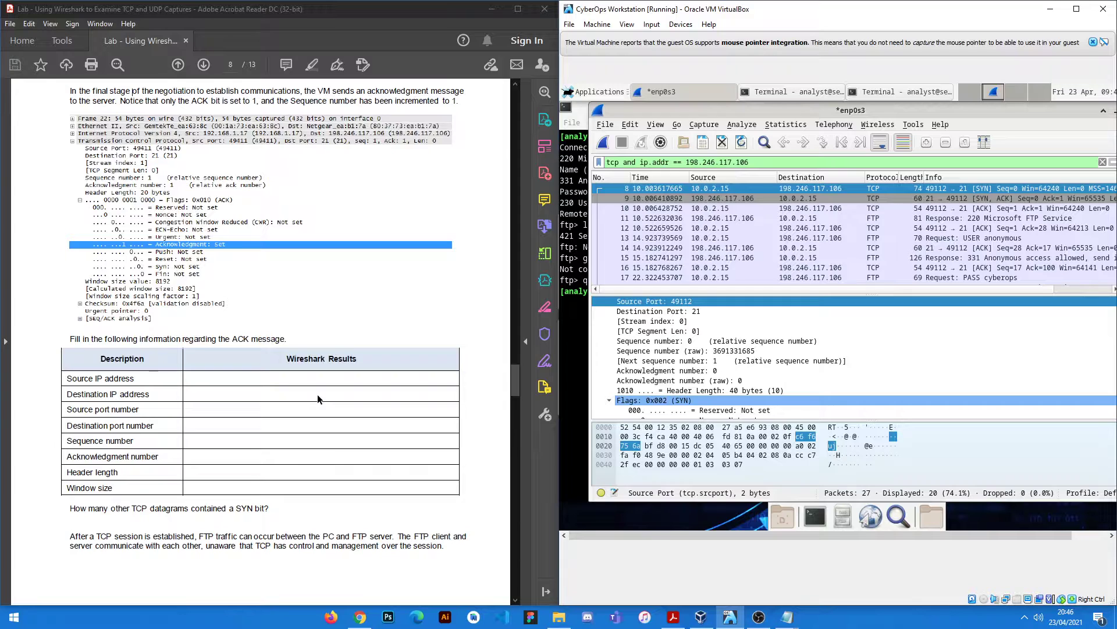
# Read the lab's FTP session notes and apply the display filter "ftp" to the capture.
pyautogui.scroll(-10, 316, 394)
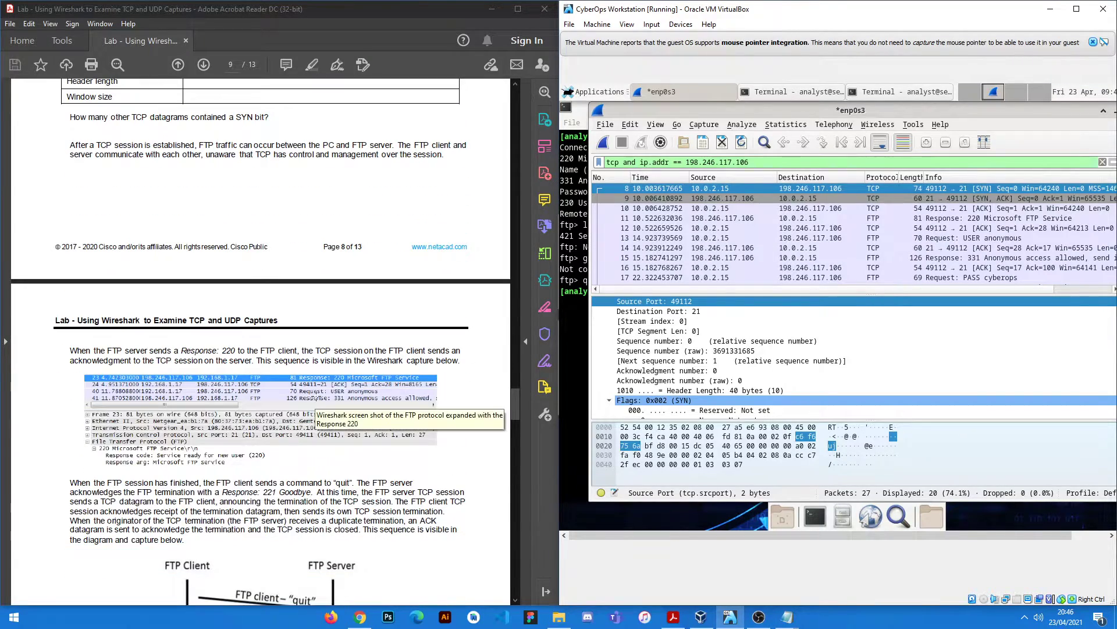
pyautogui.scroll(-10, 315, 398)
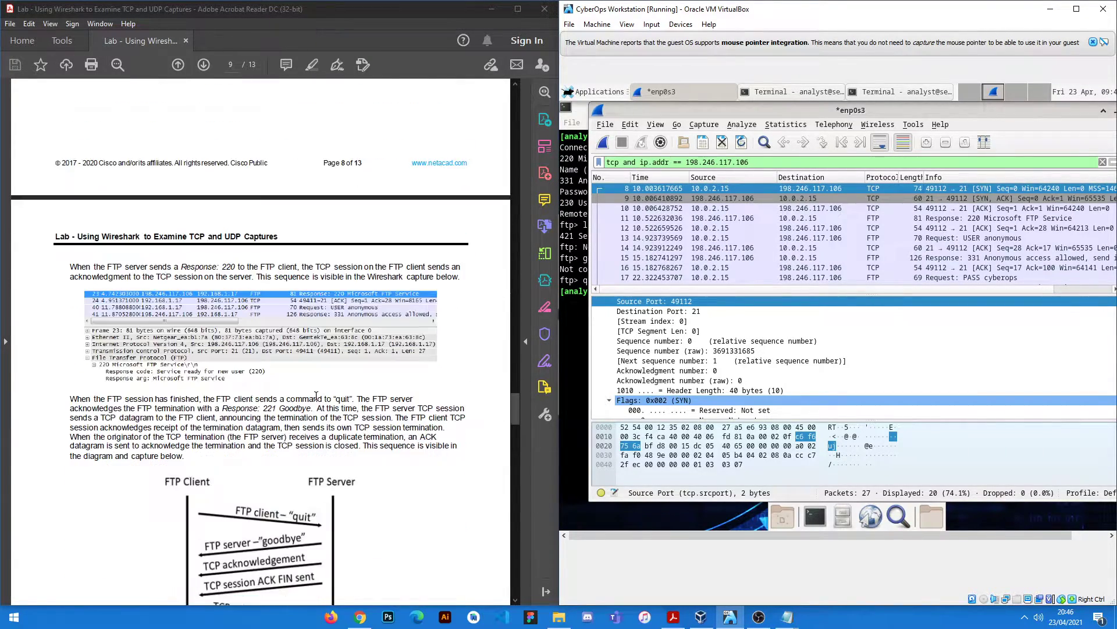
pyautogui.scroll(2, 316, 395)
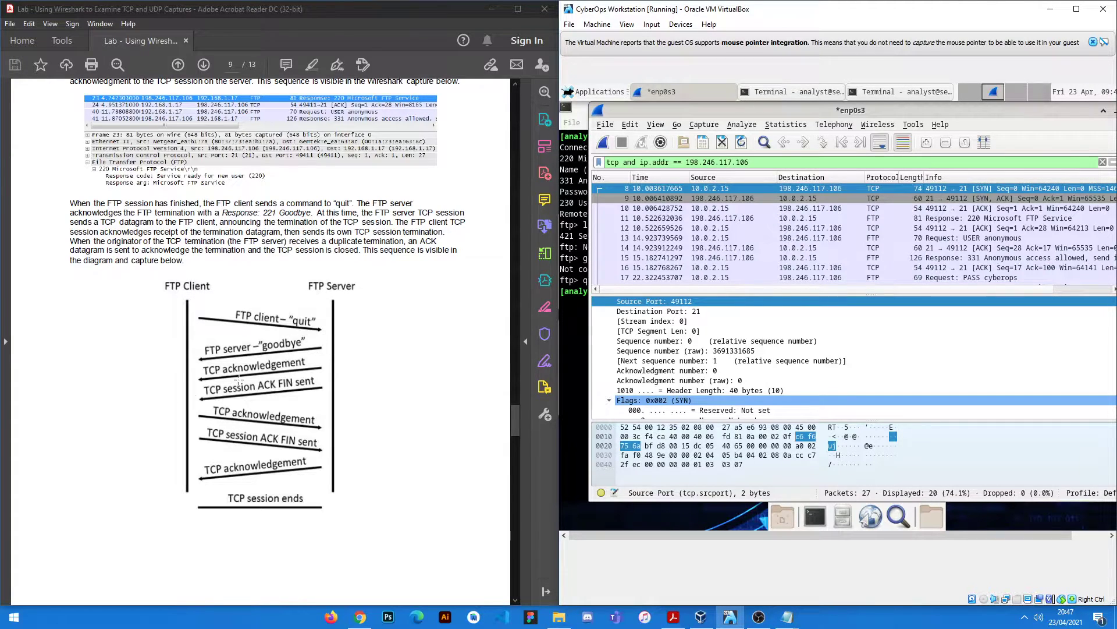
pyautogui.scroll(-10, 297, 391)
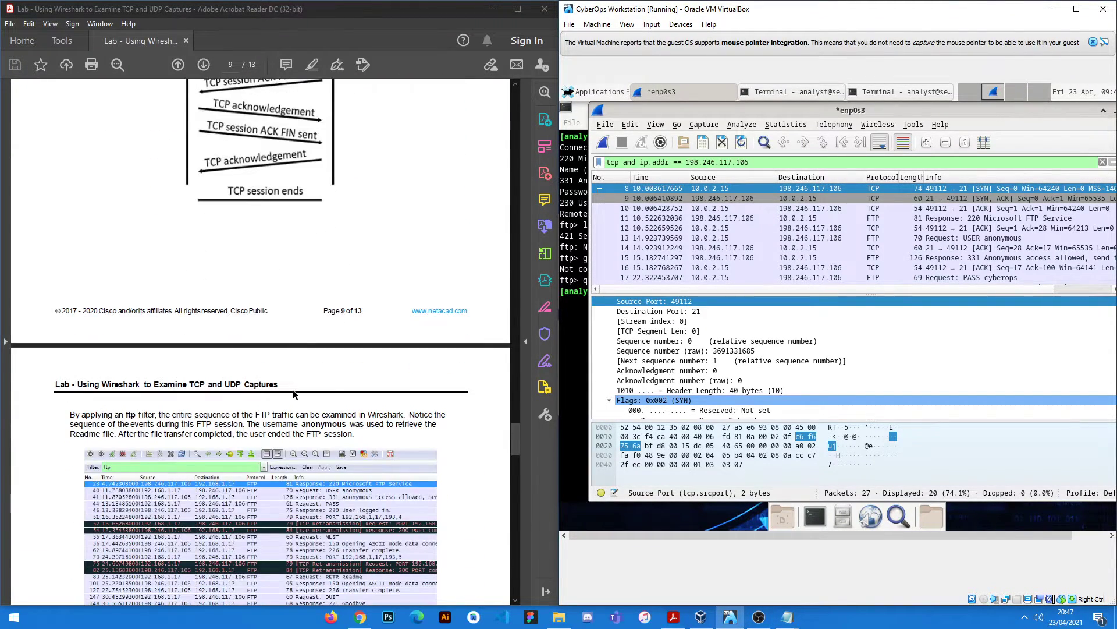
pyautogui.scroll(-4, 293, 389)
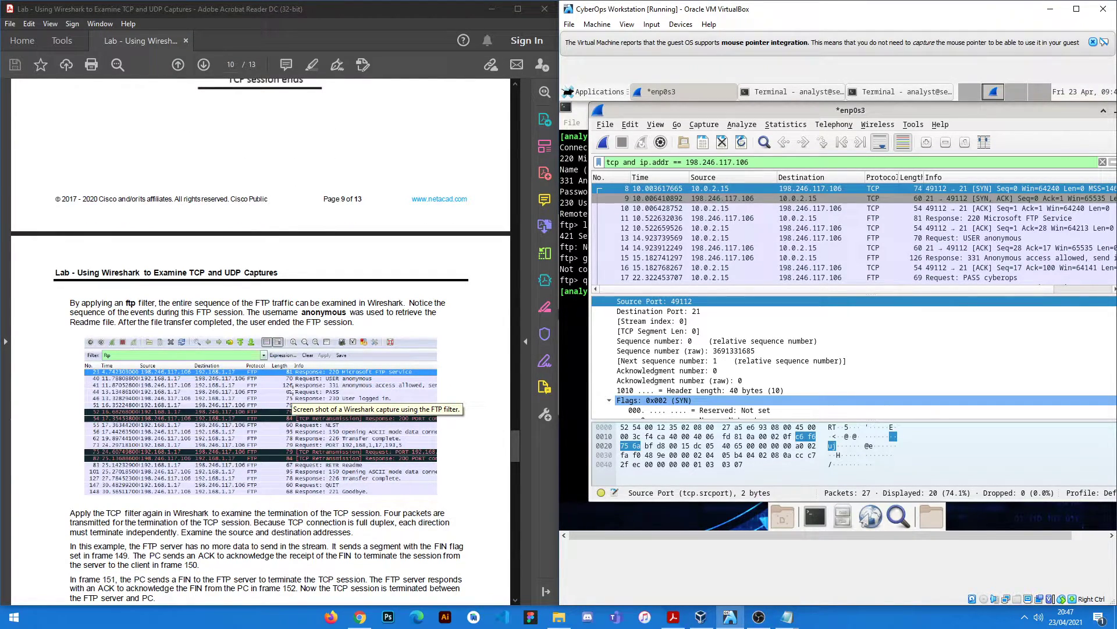
pyautogui.tripleClick(717, 162)
pyautogui.write('ftp')
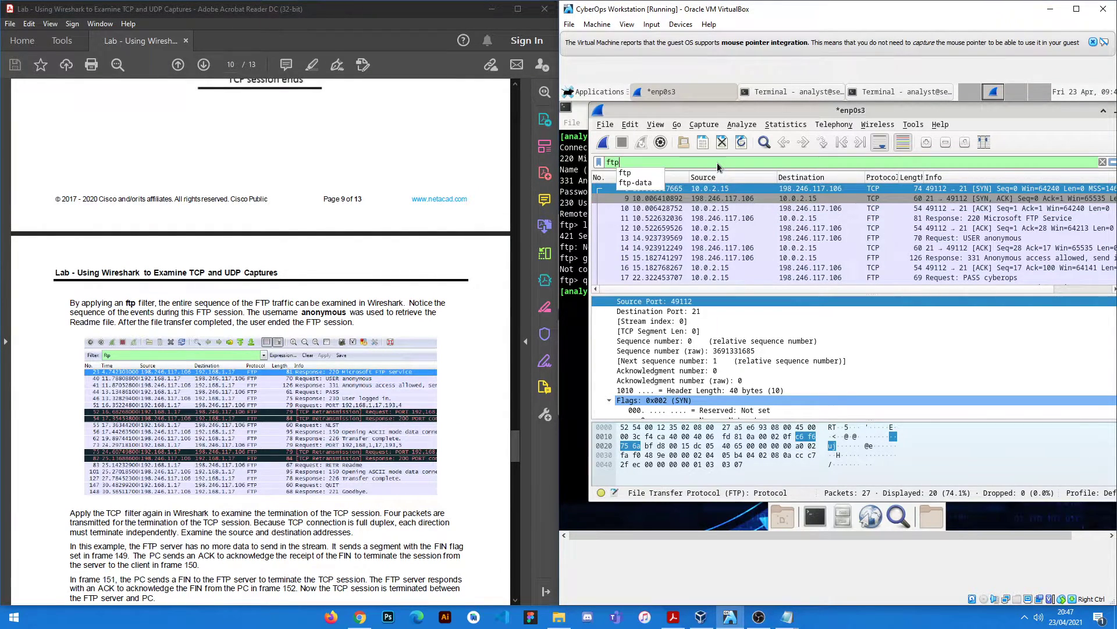
pyautogui.press('Return')
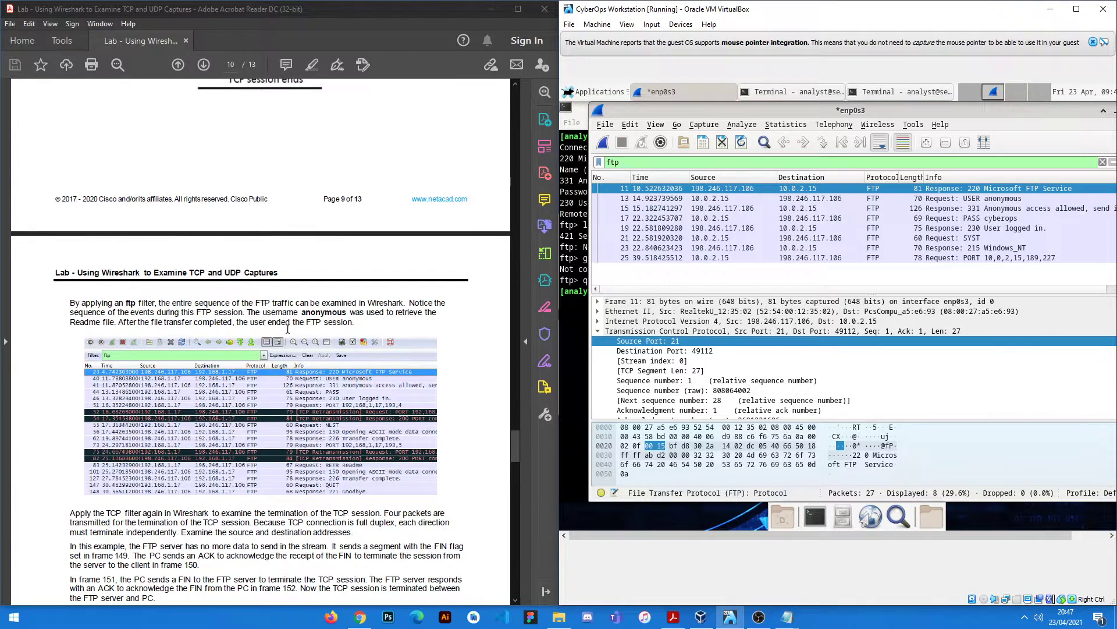
# Read on to the lab's session termination section and apply the display filter "tcp" to the capture.
pyautogui.scroll(-1, 370, 322)
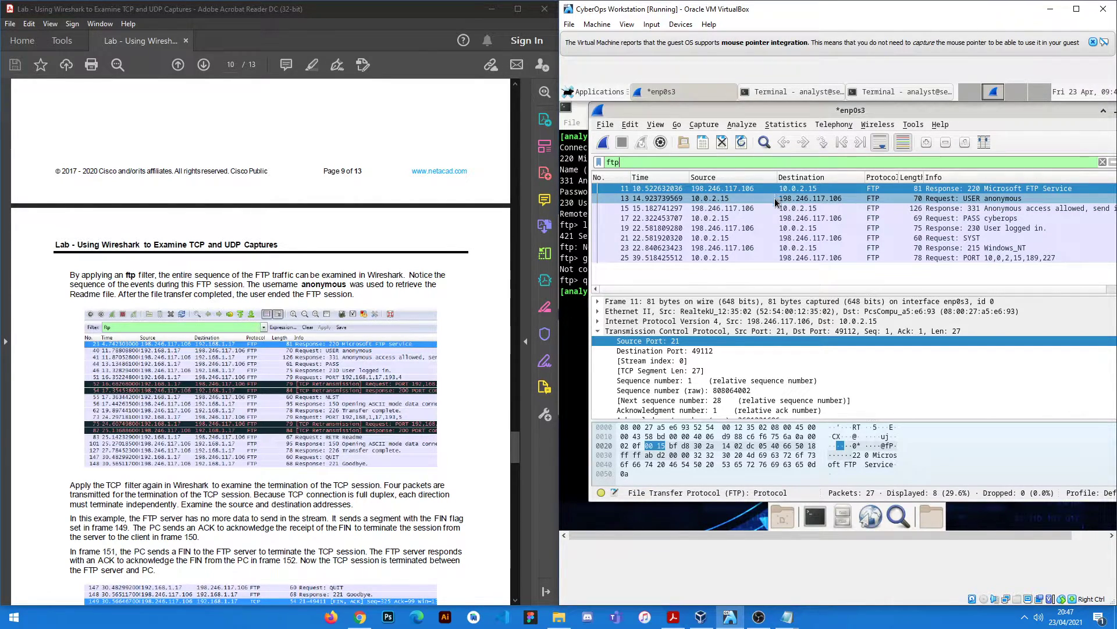
pyautogui.scroll(-3, 201, 272)
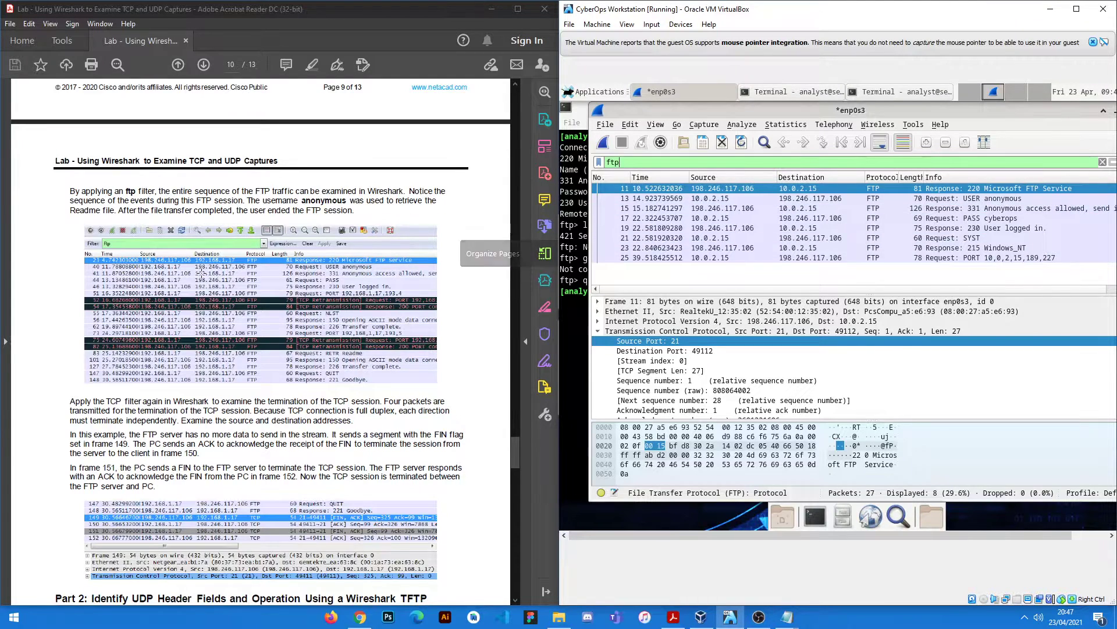
pyautogui.scroll(-4, 201, 272)
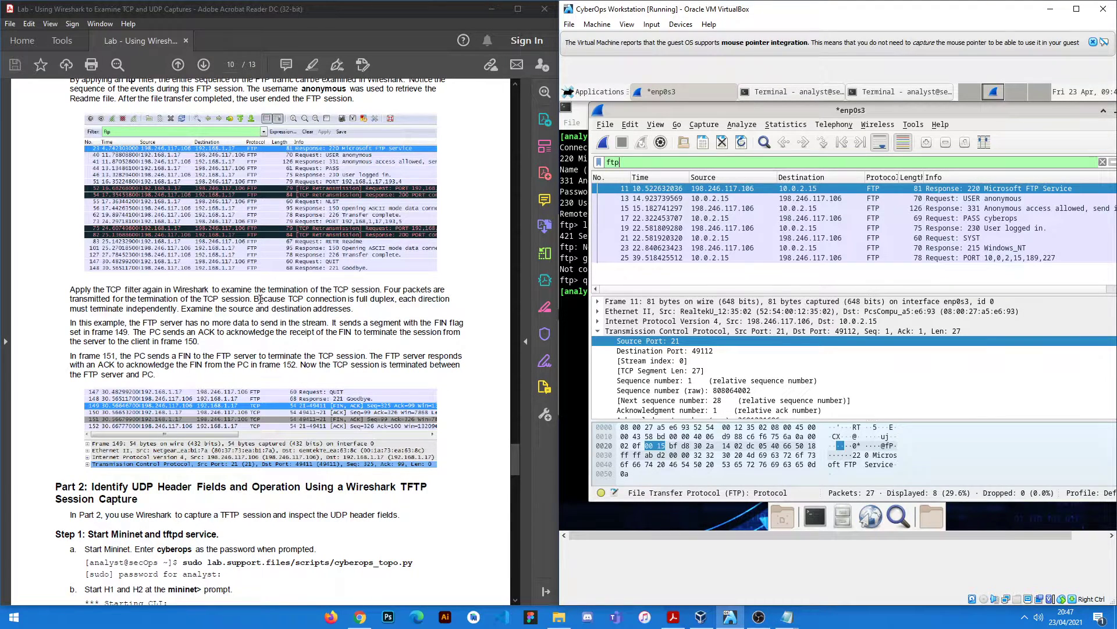
pyautogui.doubleClick(647, 160)
pyautogui.write('tcp')
pyautogui.press('Return')
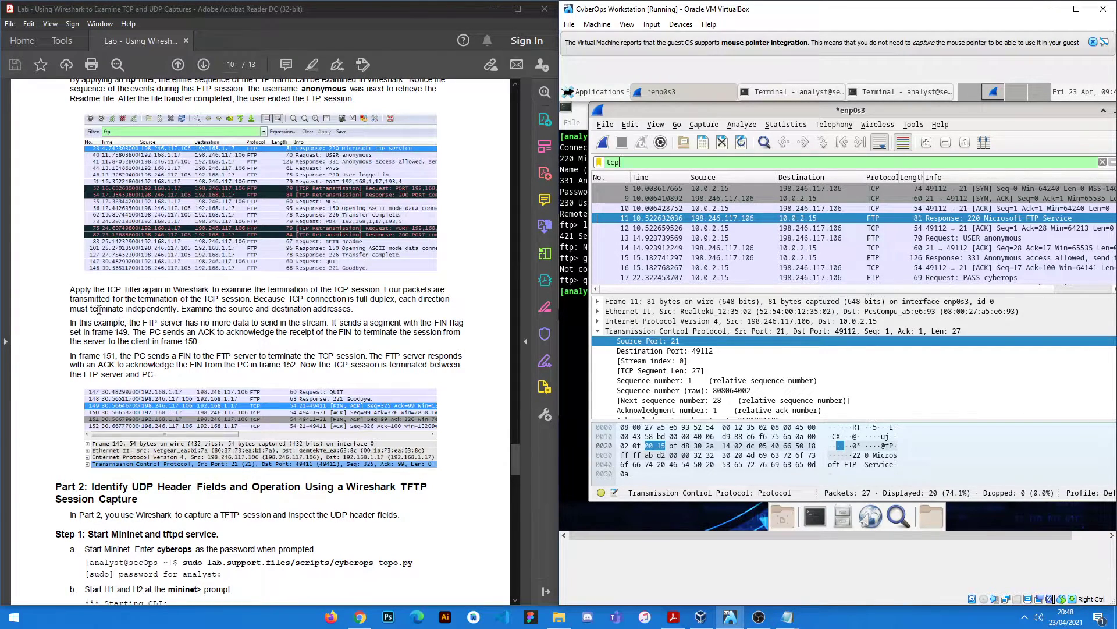
# Read the lab's description of TCP session termination and examine the filtered packet list for the terminating packets.
pyautogui.moveTo(90, 310); pyautogui.dragTo(123, 310)
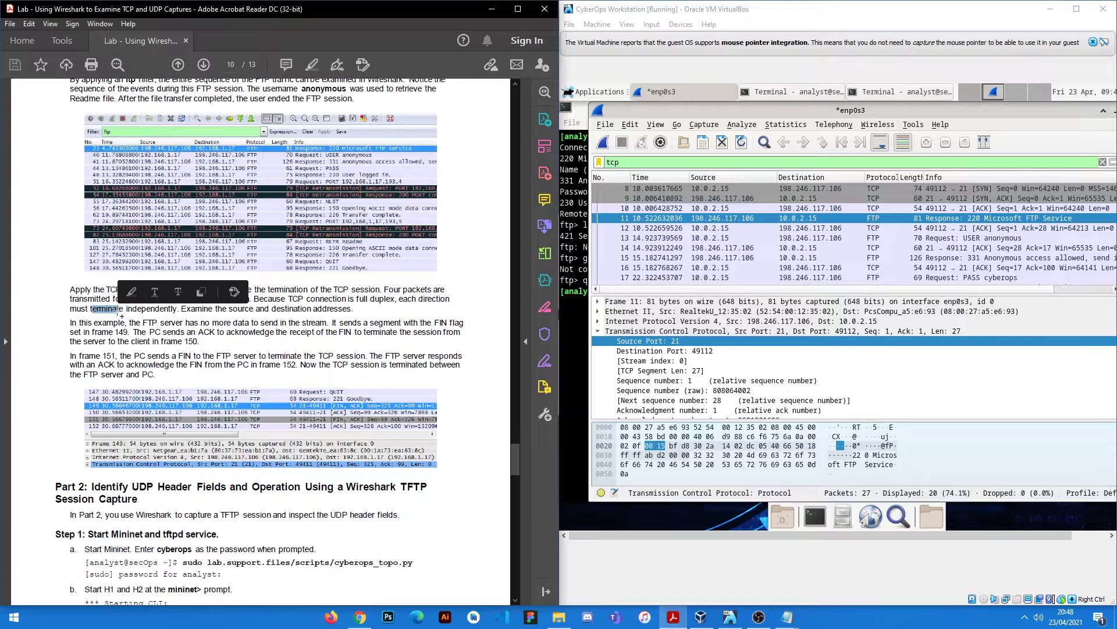
pyautogui.click(130, 310)
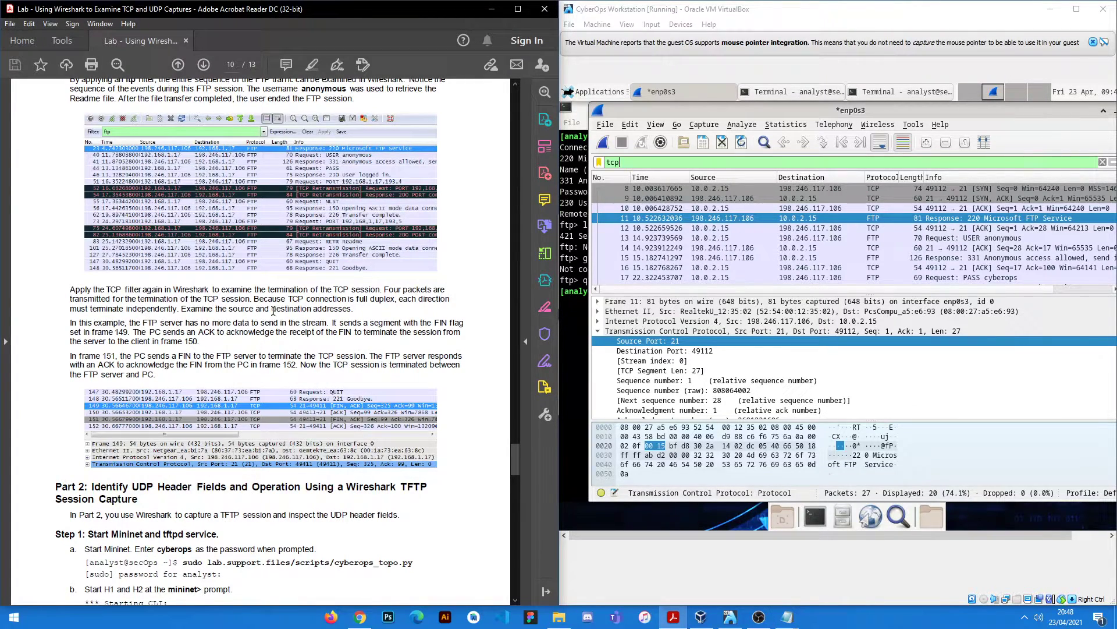
pyautogui.scroll(-5, 348, 314)
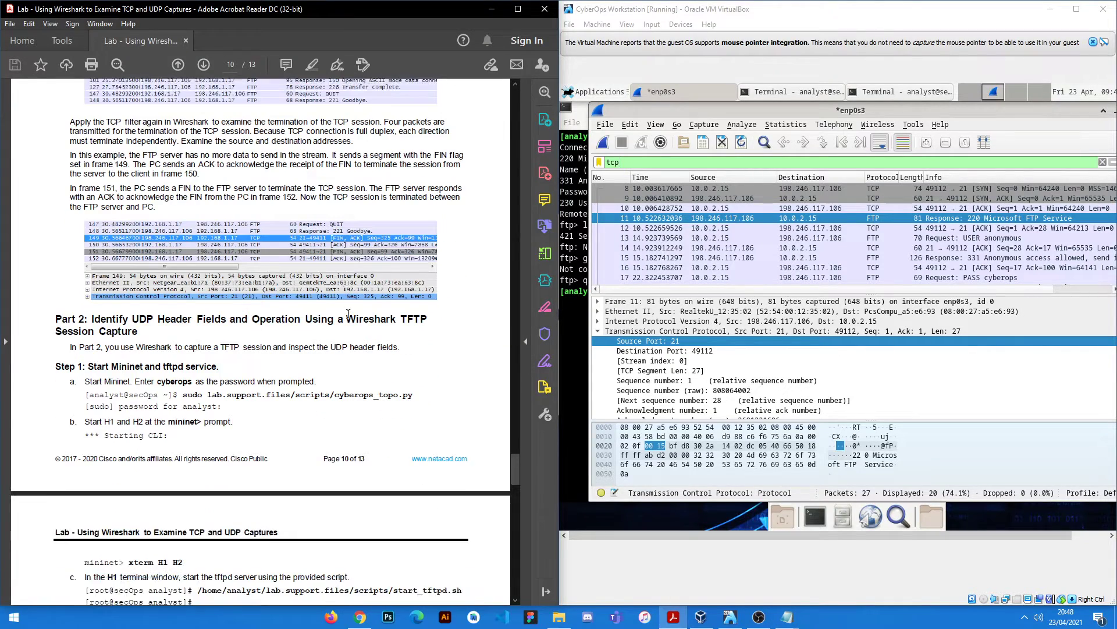
pyautogui.scroll(-2, 348, 314)
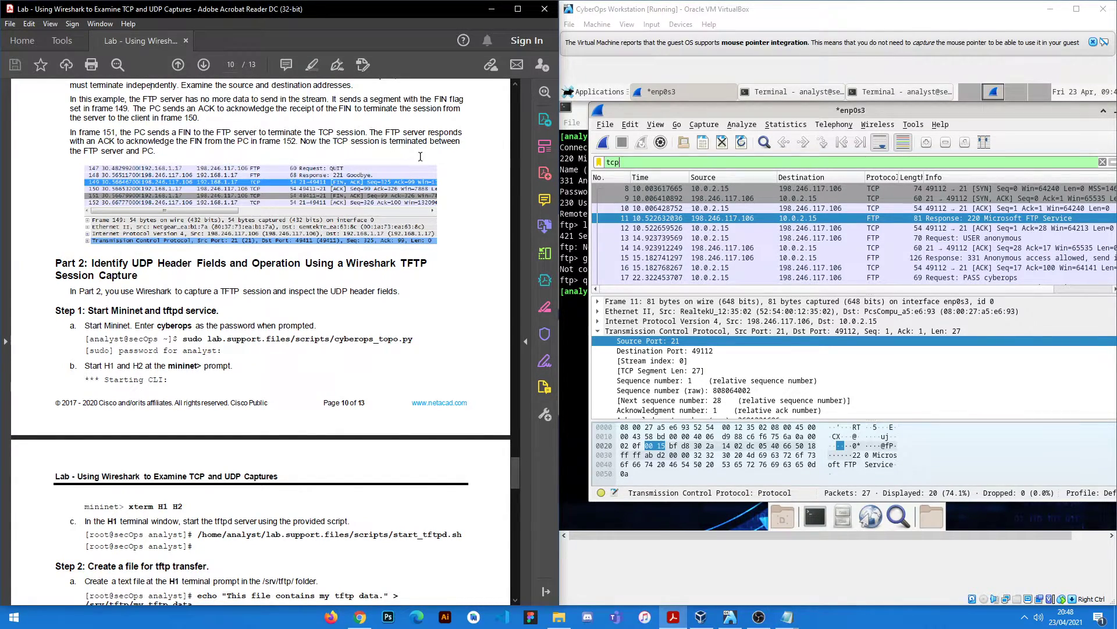
pyautogui.click(952, 209)
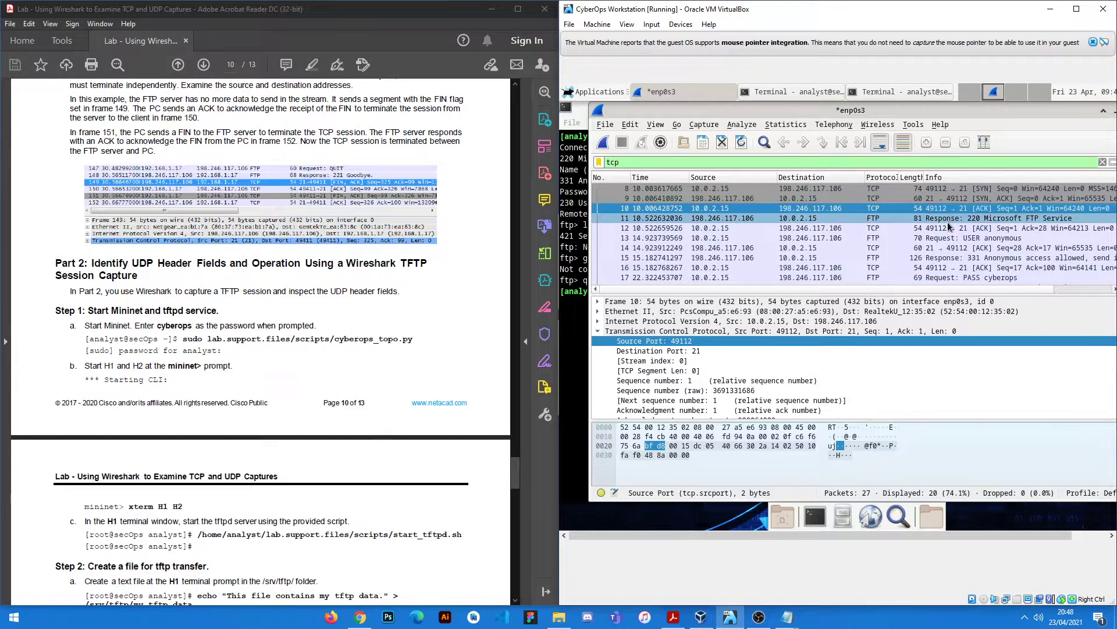
pyautogui.scroll(-1, 950, 227)
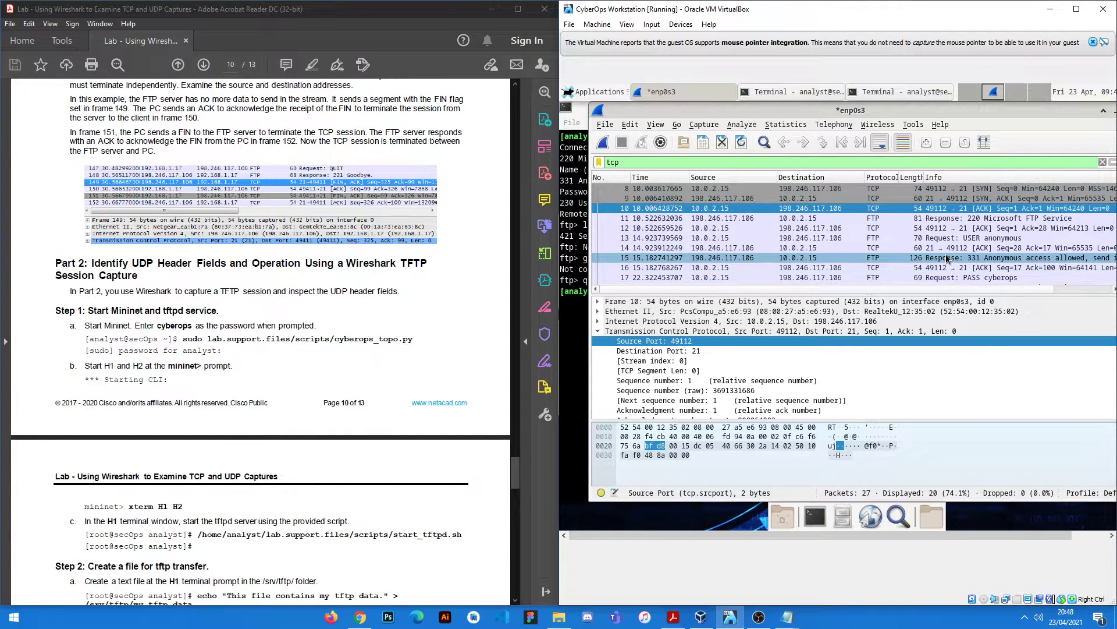
pyautogui.scroll(-3, 959, 225)
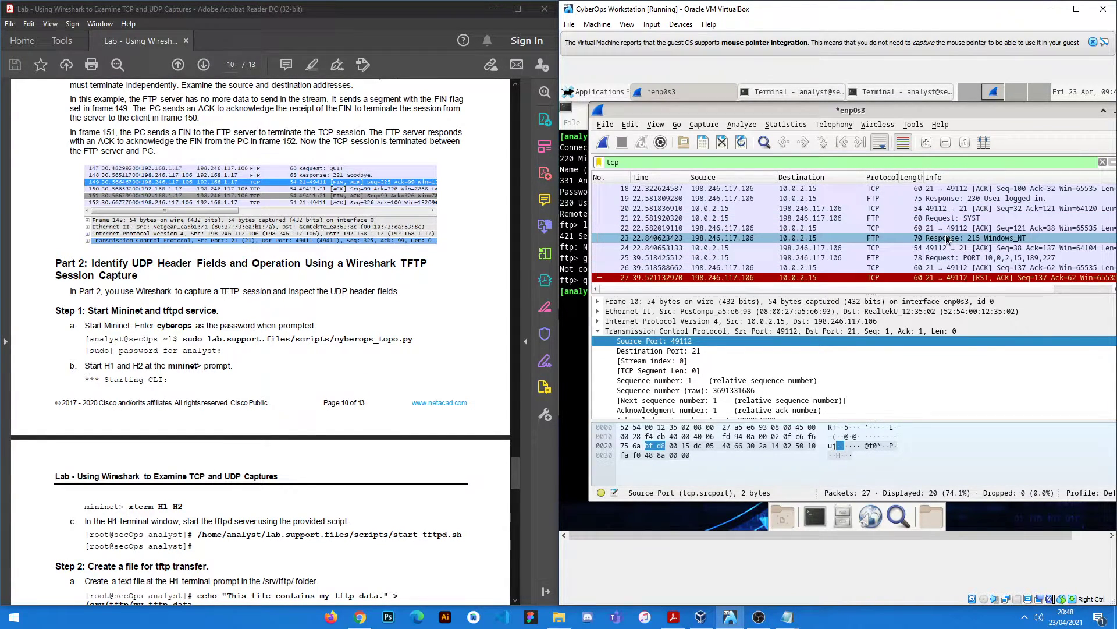
pyautogui.scroll(4, 947, 239)
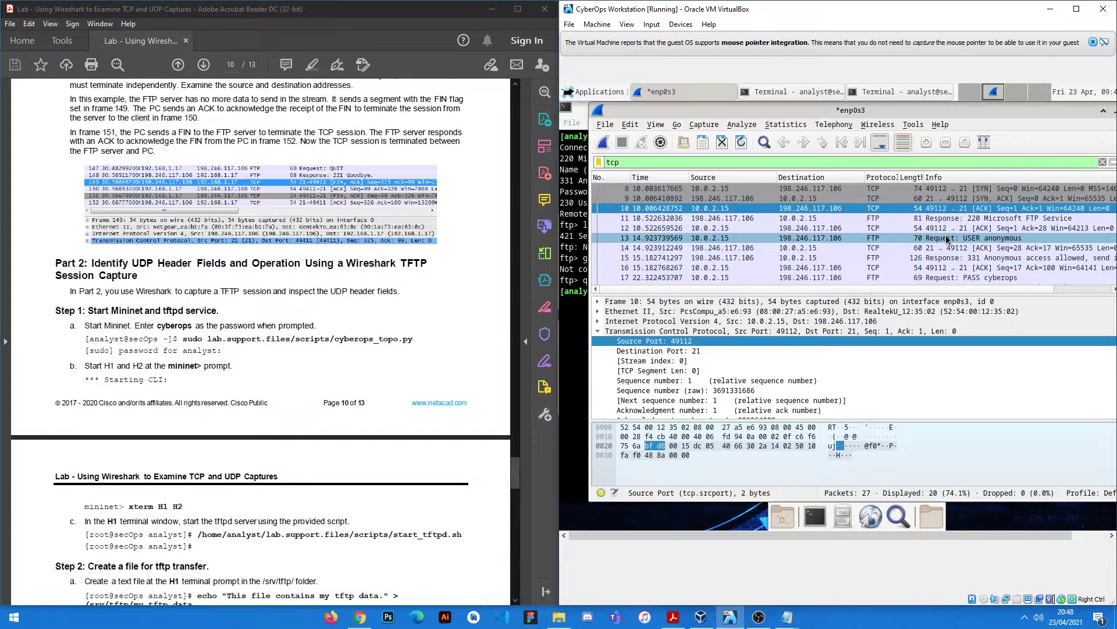
# Go to Part 2, Step 1 of the lab and bring the virtual machine's terminal where Wireshark was launched to the front.
pyautogui.scroll(-3, 408, 233)
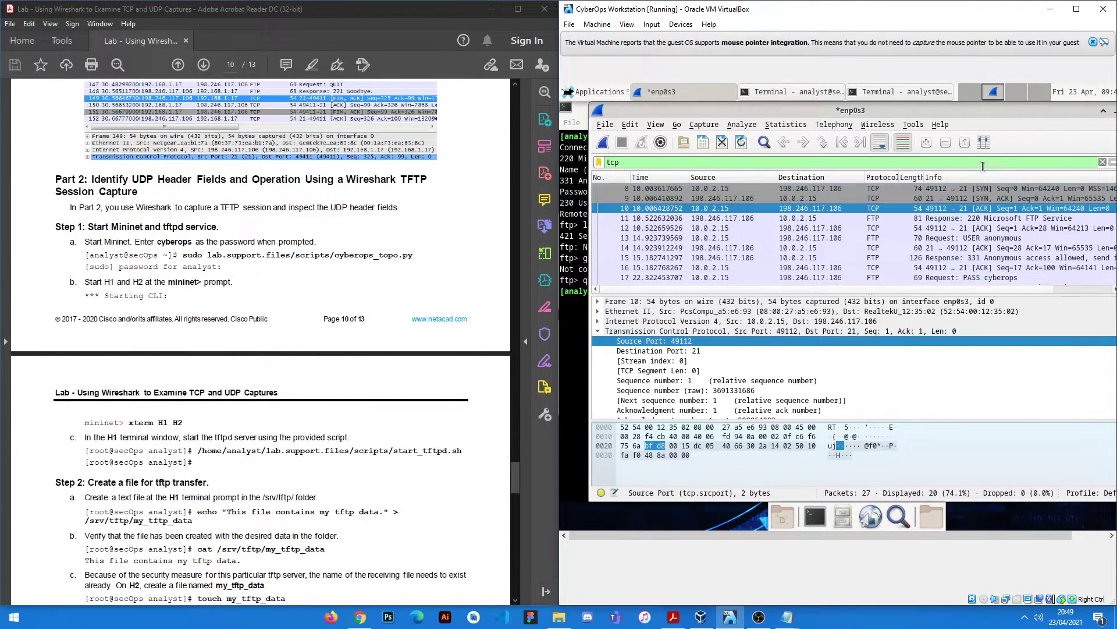
pyautogui.click(769, 92)
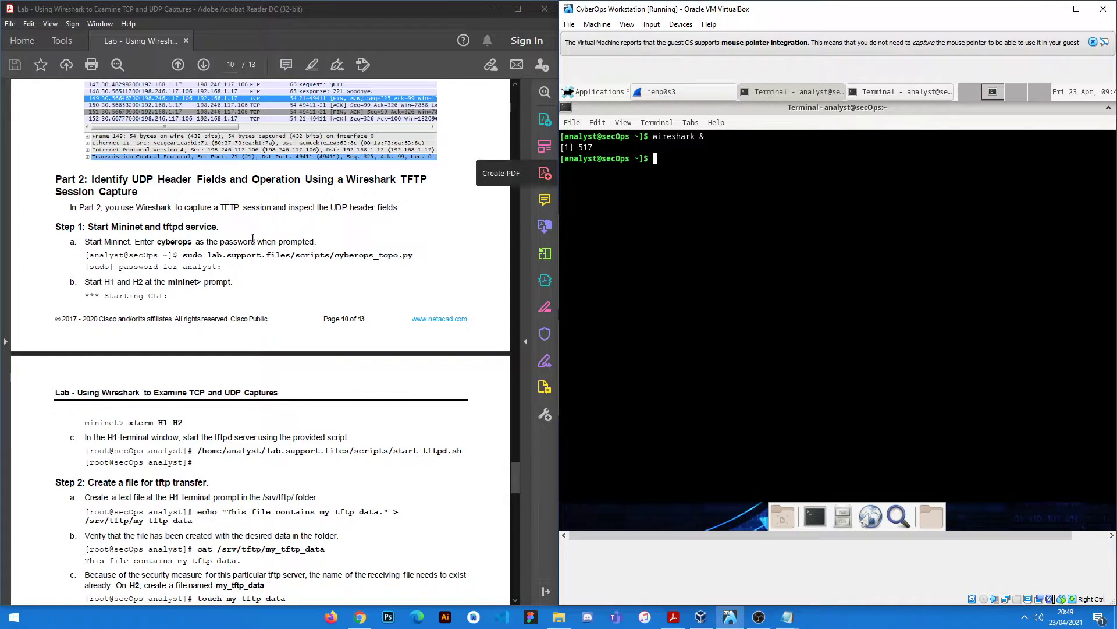
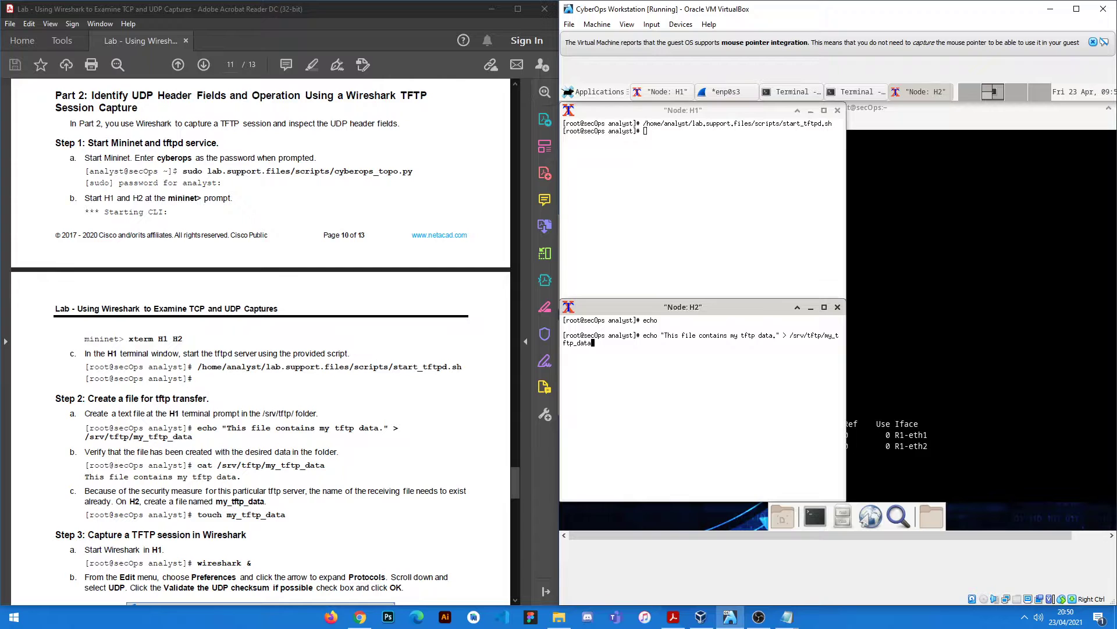
# Run the prepared echo command on node H2 and display the contents of /srv/tftp/my_tftp_data with cat.
pyautogui.press('Return')
pyautogui.write('cat')
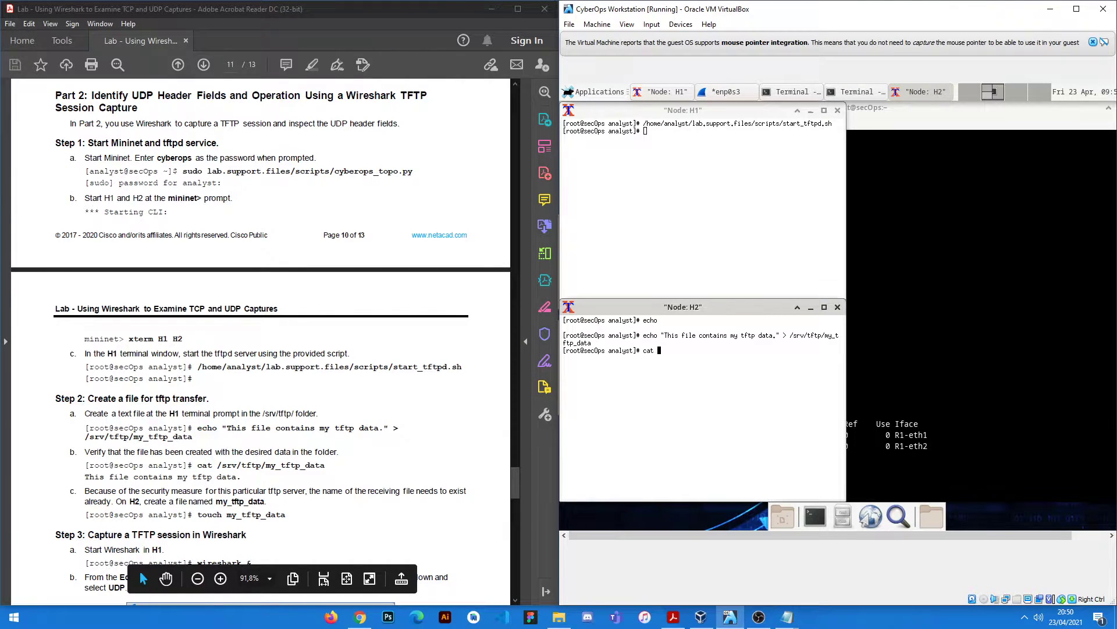
pyautogui.write(' /srv/tftp')
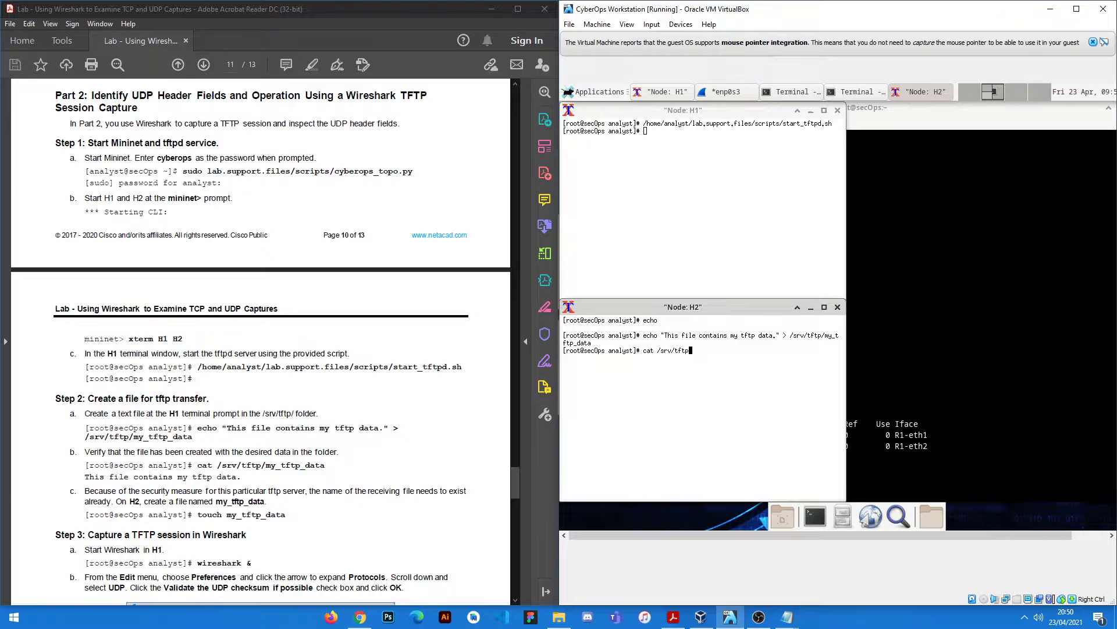
pyautogui.write('/my')
pyautogui.write('_tftp')
pyautogui.write('_ta')
pyautogui.write('data')
pyautogui.press('Return')
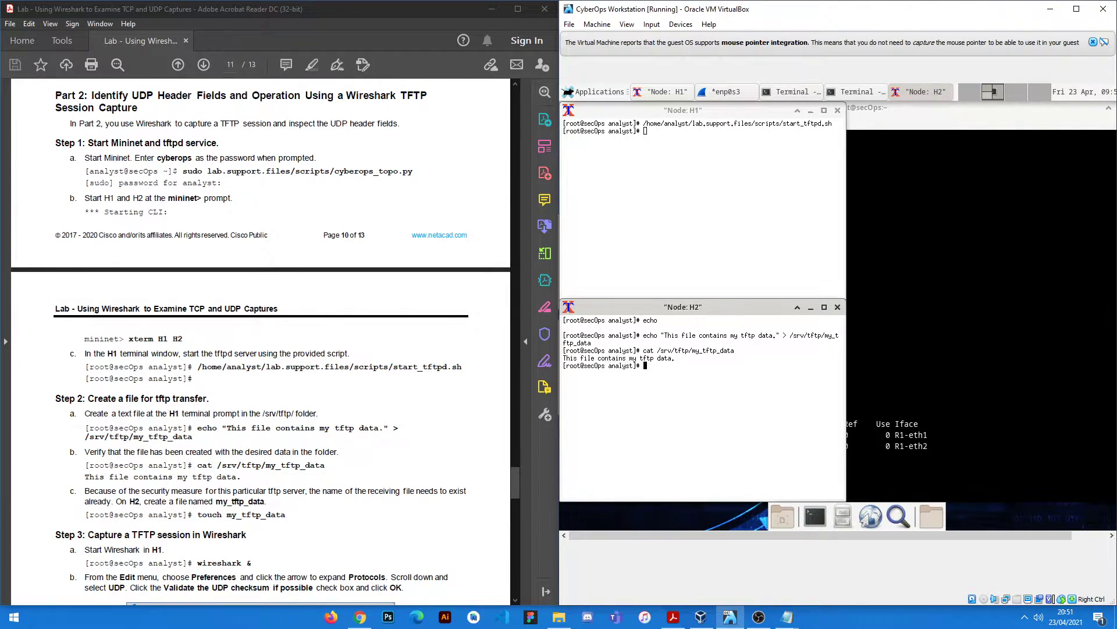
pyautogui.moveTo(677, 358); pyautogui.dragTo(563, 358)
pyautogui.click(660, 365)
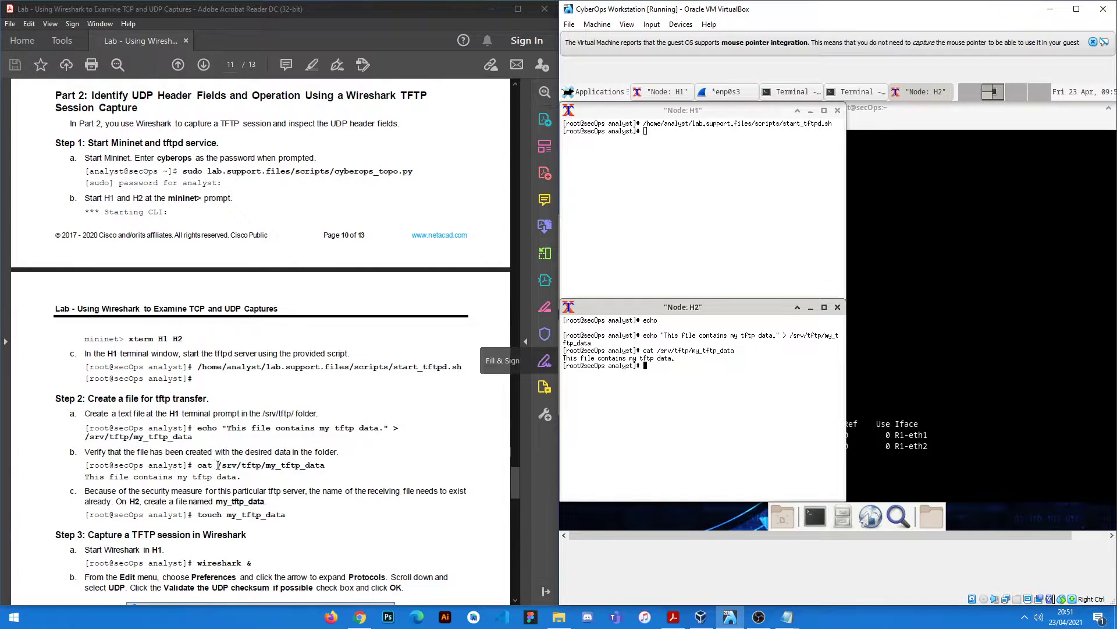
# Create an empty file named my_tftp_data on node H2 with touch and go to Step 3 of the lab.
pyautogui.scroll(-2, 183, 482)
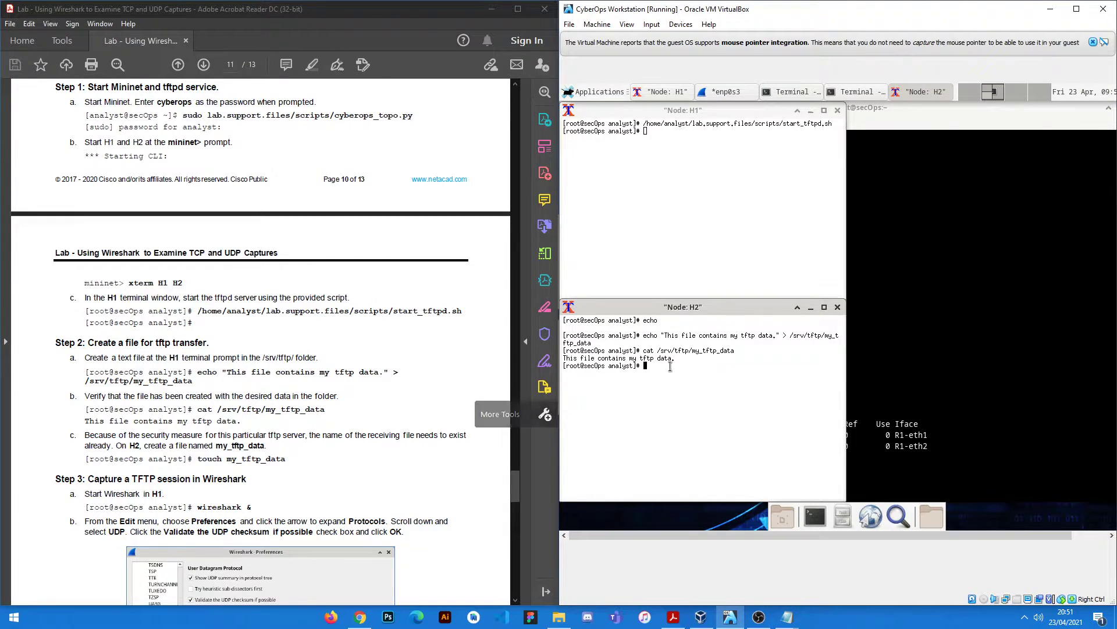
pyautogui.write('touch')
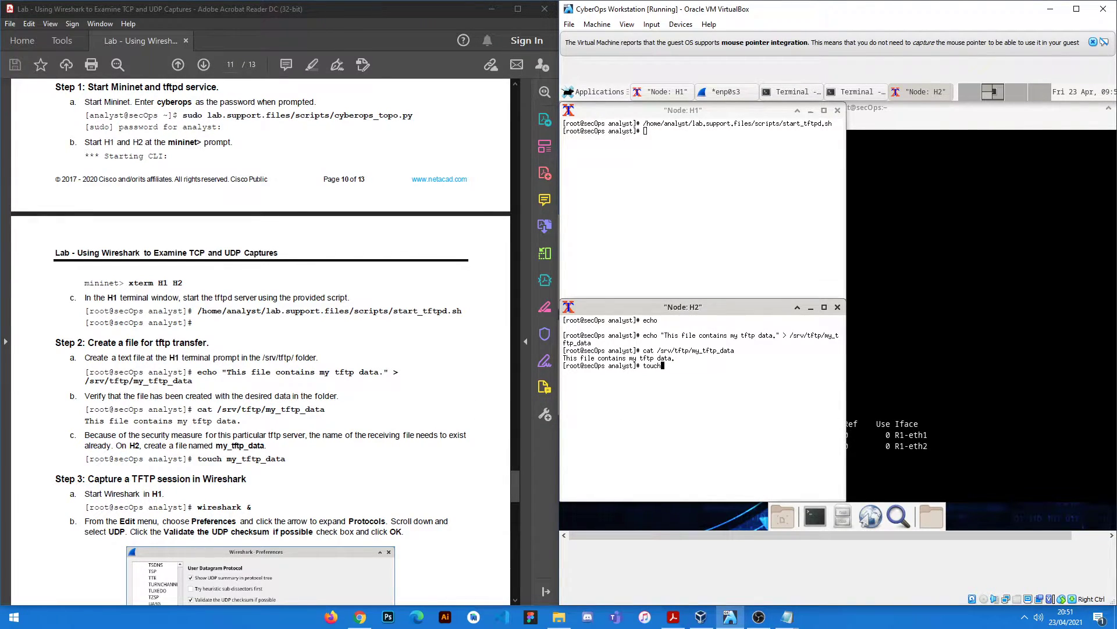
pyautogui.write(' my_tftp_data')
pyautogui.press('Return')
pyautogui.scroll(-3, 200, 415)
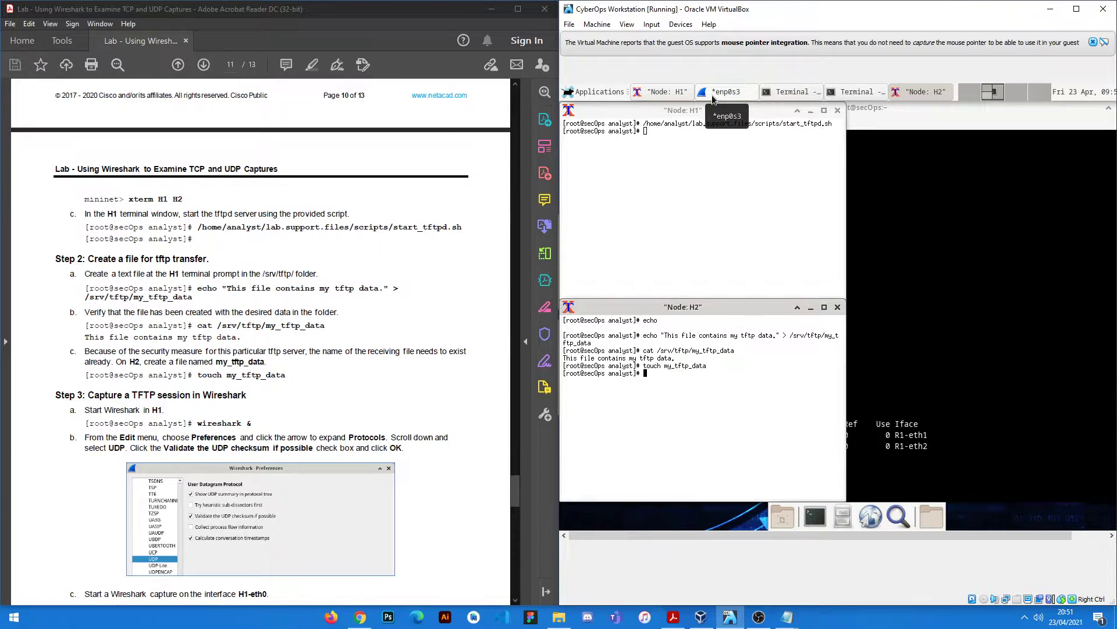
# Launch Wireshark in the background from node H1's terminal with wireshark &.
pyautogui.click(682, 129)
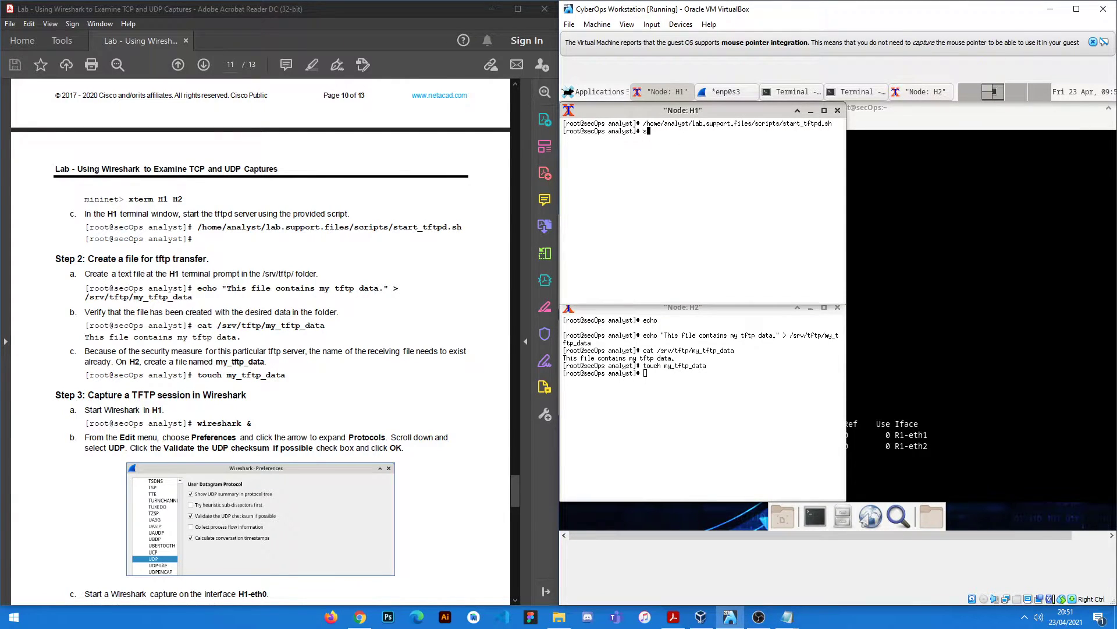
pyautogui.write('wireshark &')
pyautogui.press('Return')
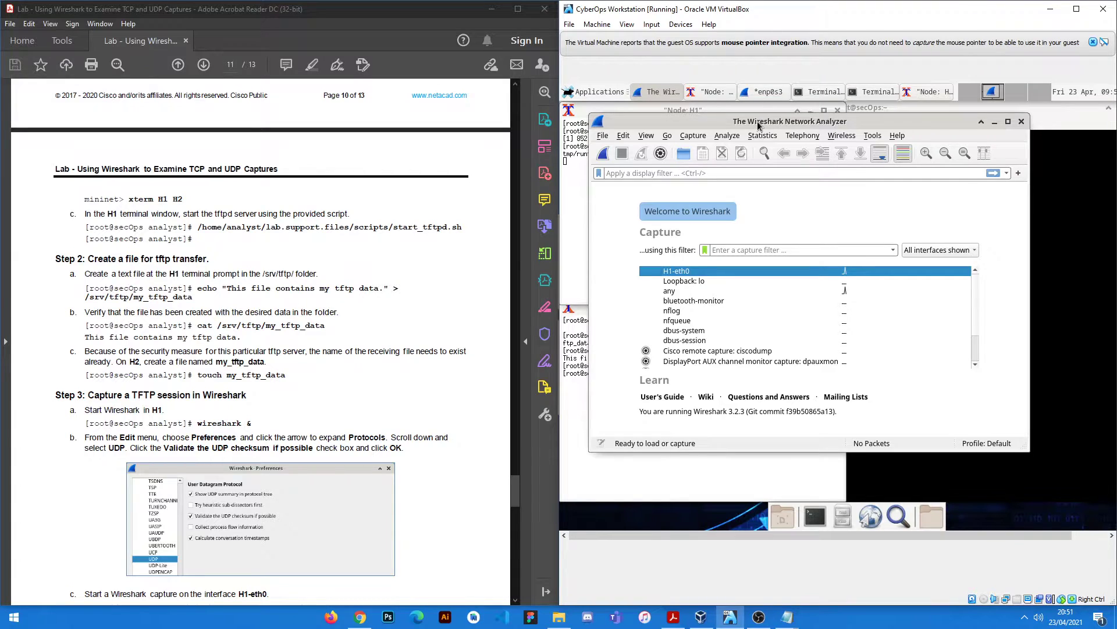
# Enable "Validate the UDP checksum if possible" in Wireshark's UDP protocol preferences and apply the change.
pyautogui.click(603, 135)
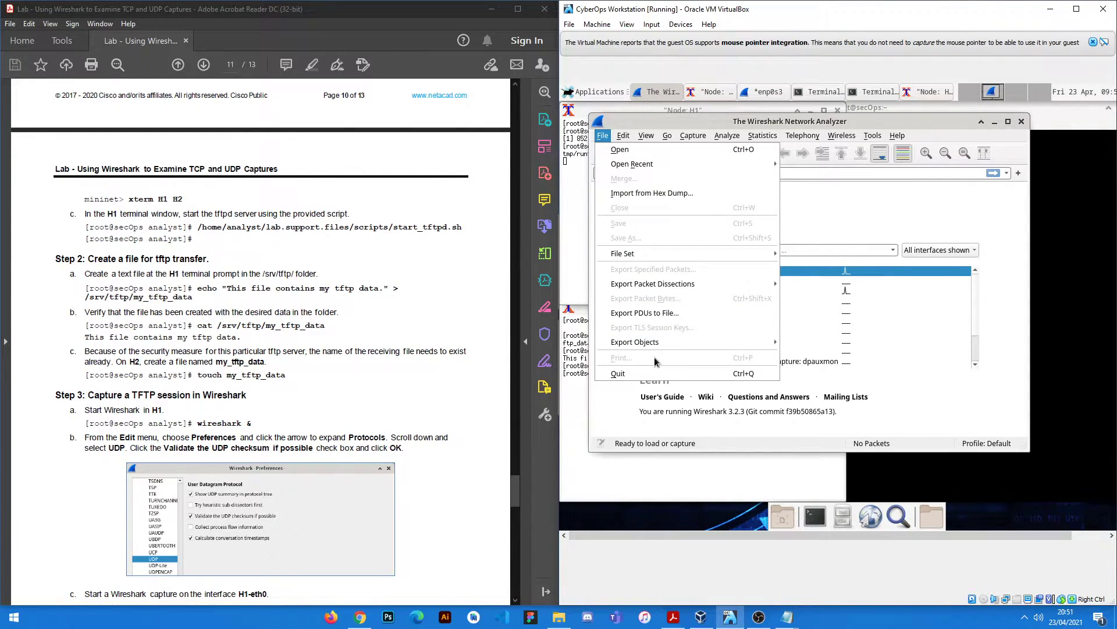
pyautogui.click(624, 136)
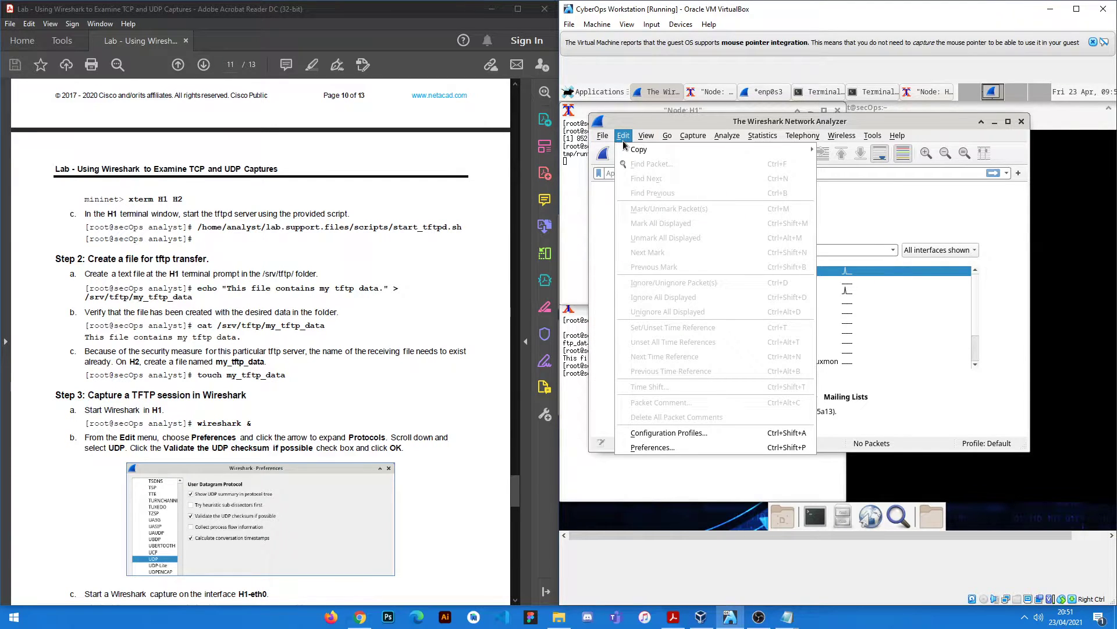
pyautogui.scroll(-4, 147, 342)
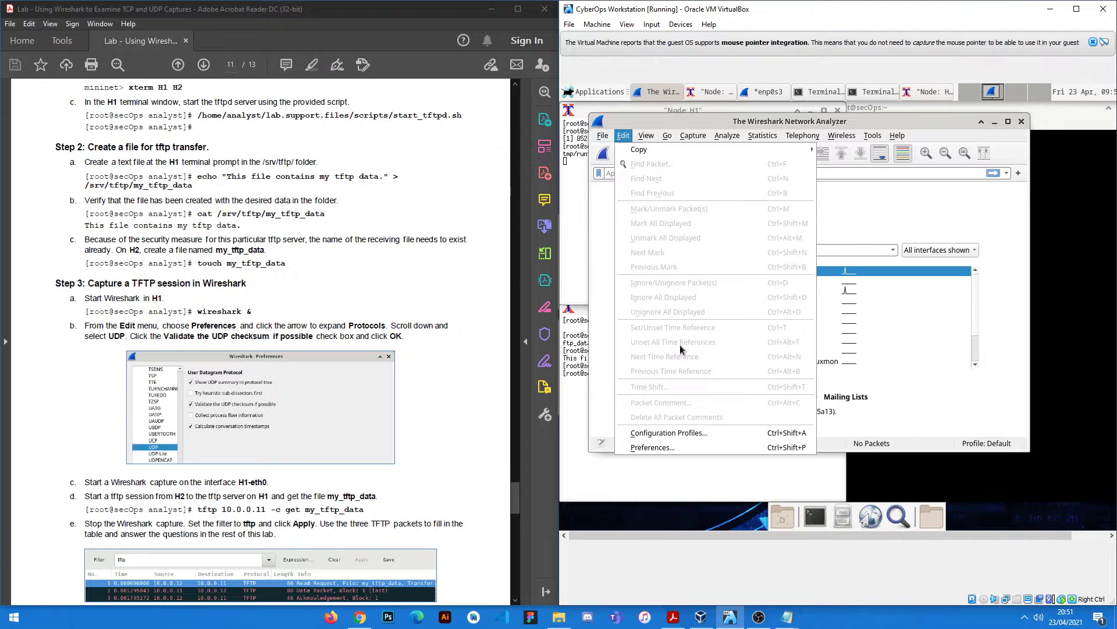
pyautogui.click(676, 448)
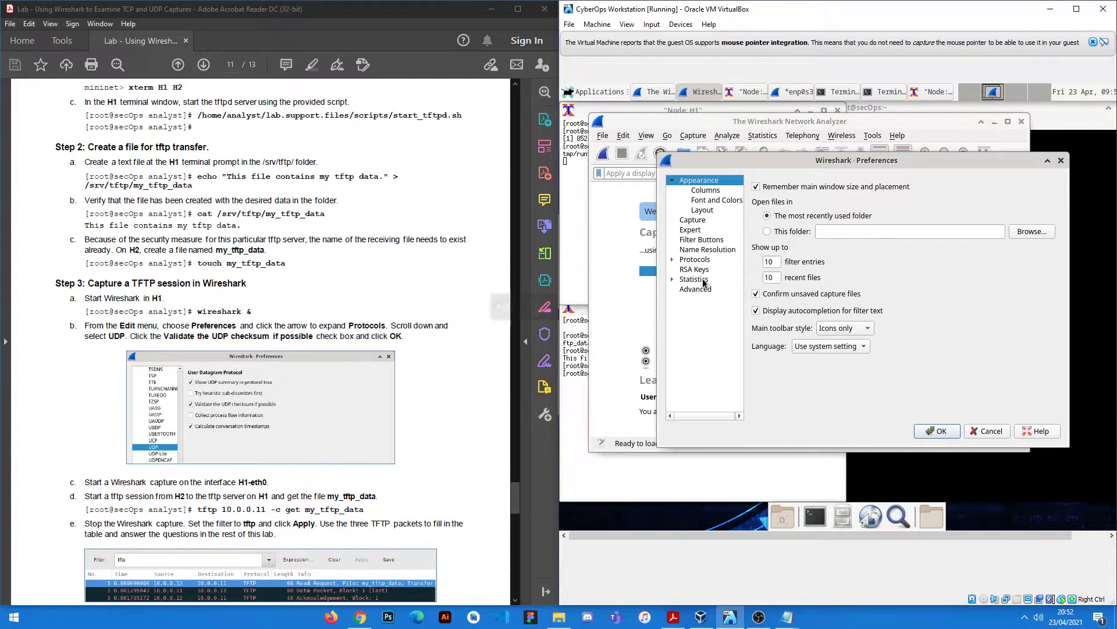
pyautogui.click(673, 259)
pyautogui.scroll(-3, 709, 315)
pyautogui.click(710, 329)
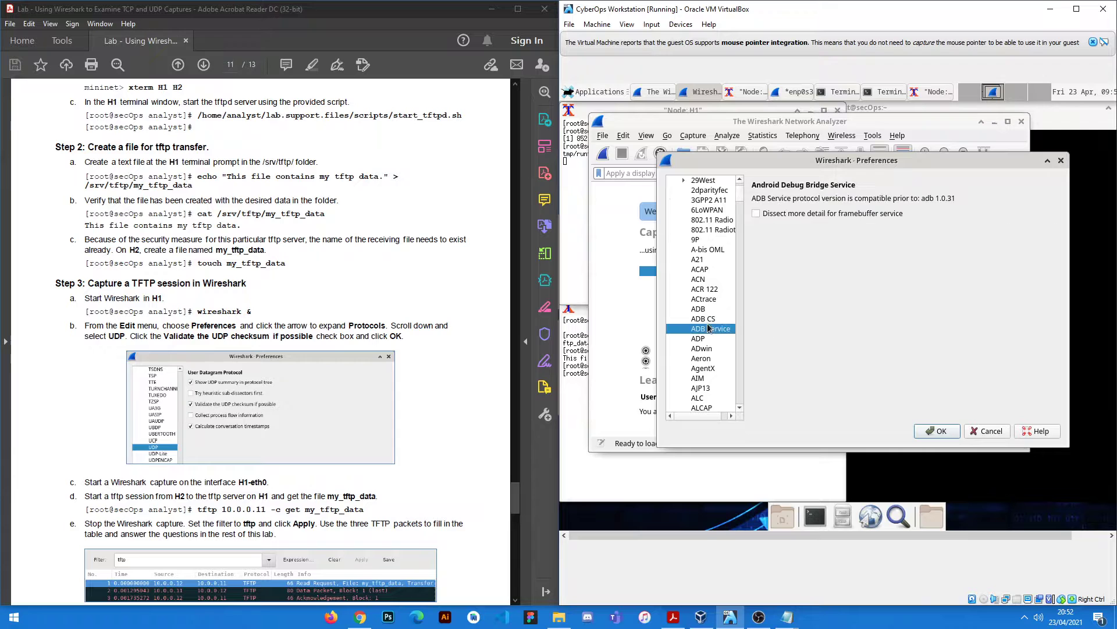
pyautogui.press('u')
pyautogui.scroll(-3, 710, 328)
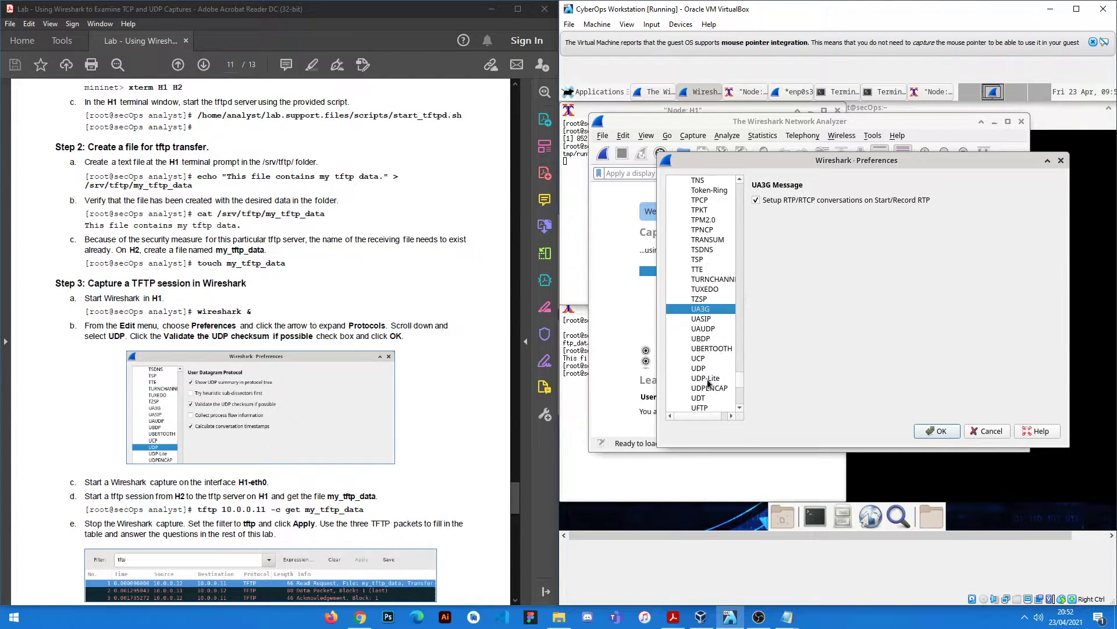
pyautogui.click(699, 368)
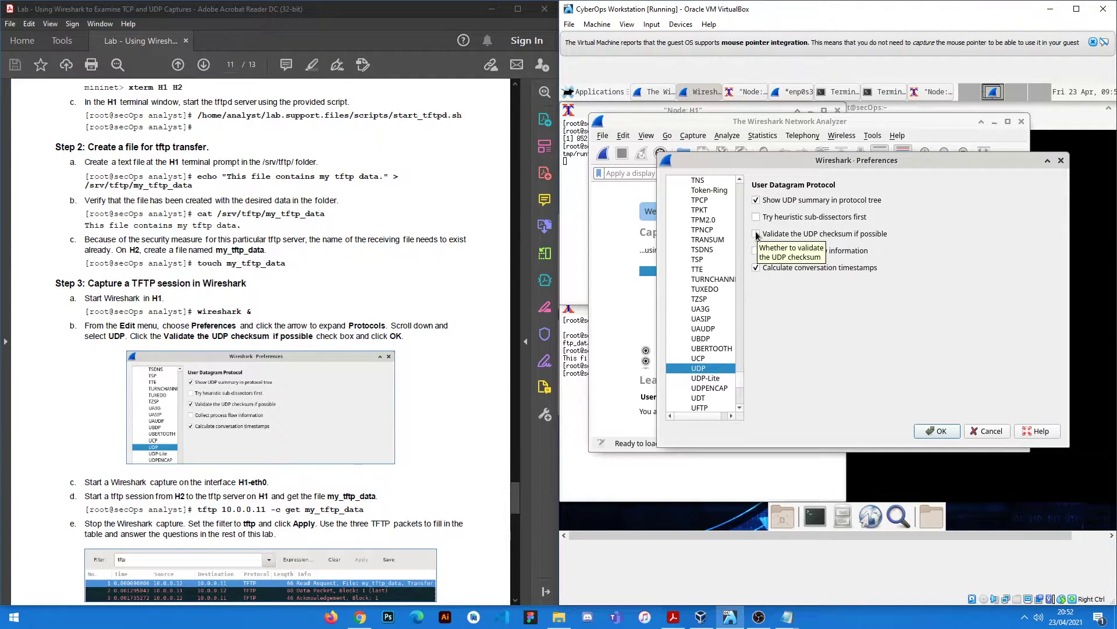
pyautogui.click(756, 234)
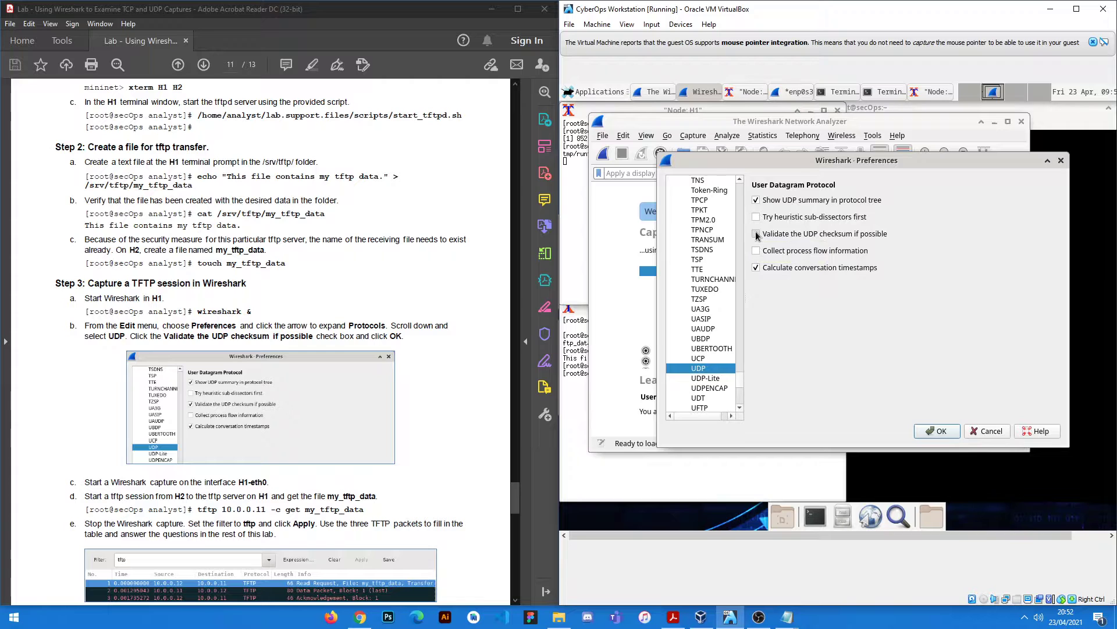
pyautogui.click(952, 433)
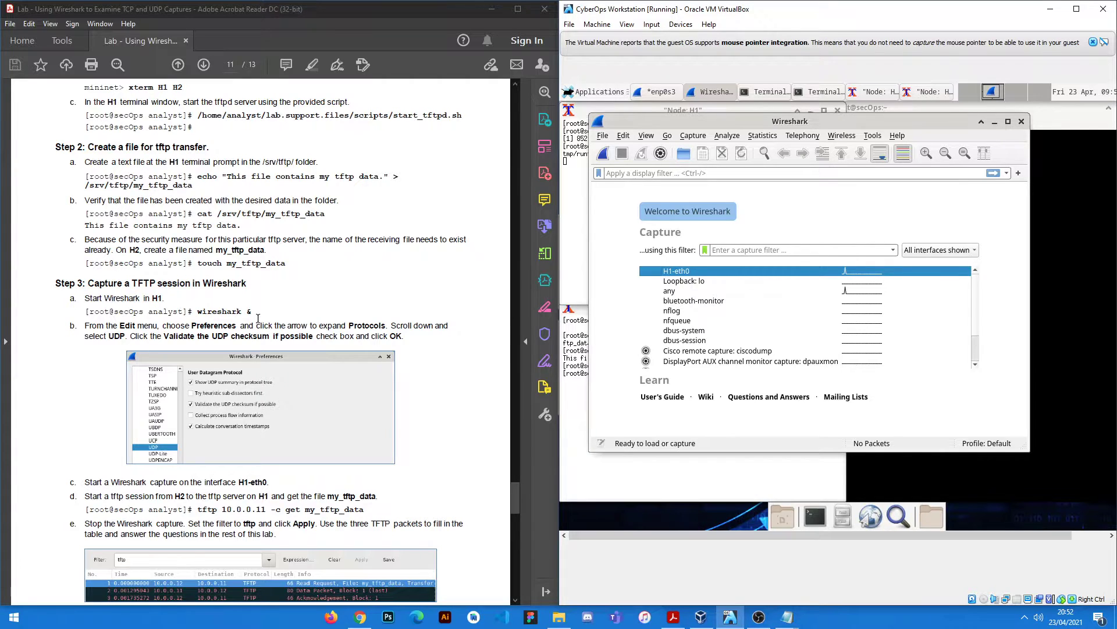
# Start a Wireshark capture on H1-eth0 and run tftp 10.0.0.11 -c get my_tftp_data on node H2.
pyautogui.scroll(-2, 258, 318)
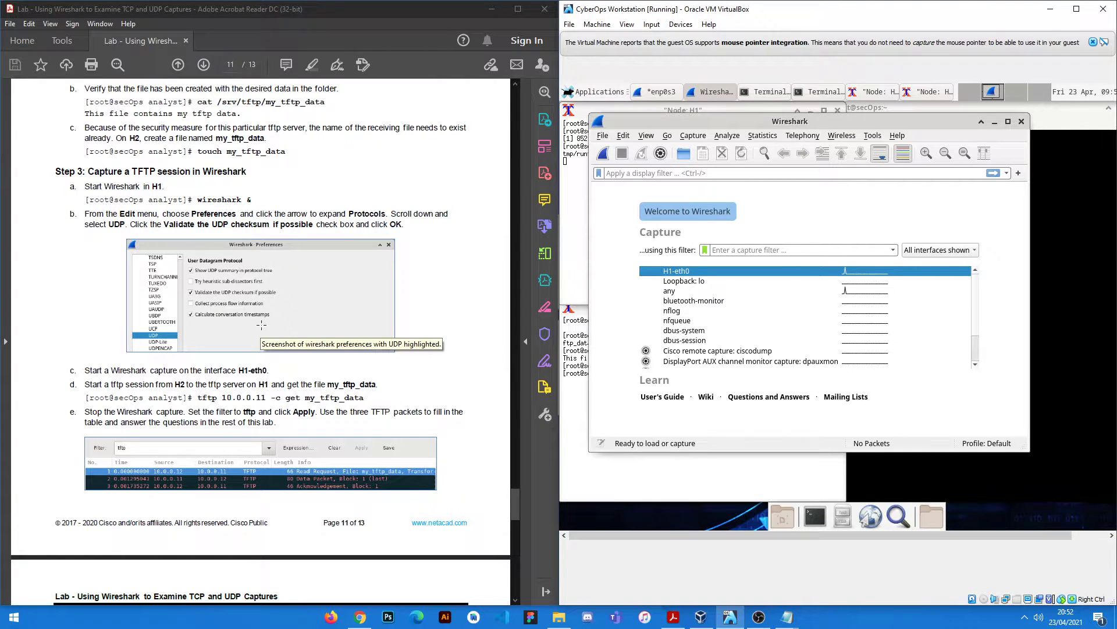
pyautogui.doubleClick(669, 272)
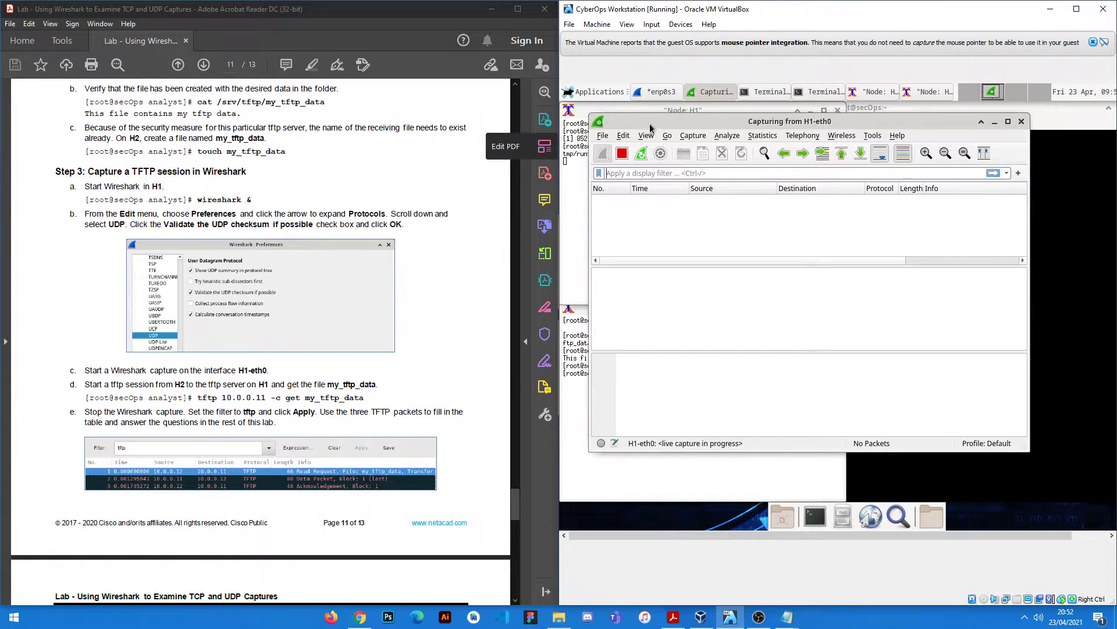
pyautogui.click(573, 365)
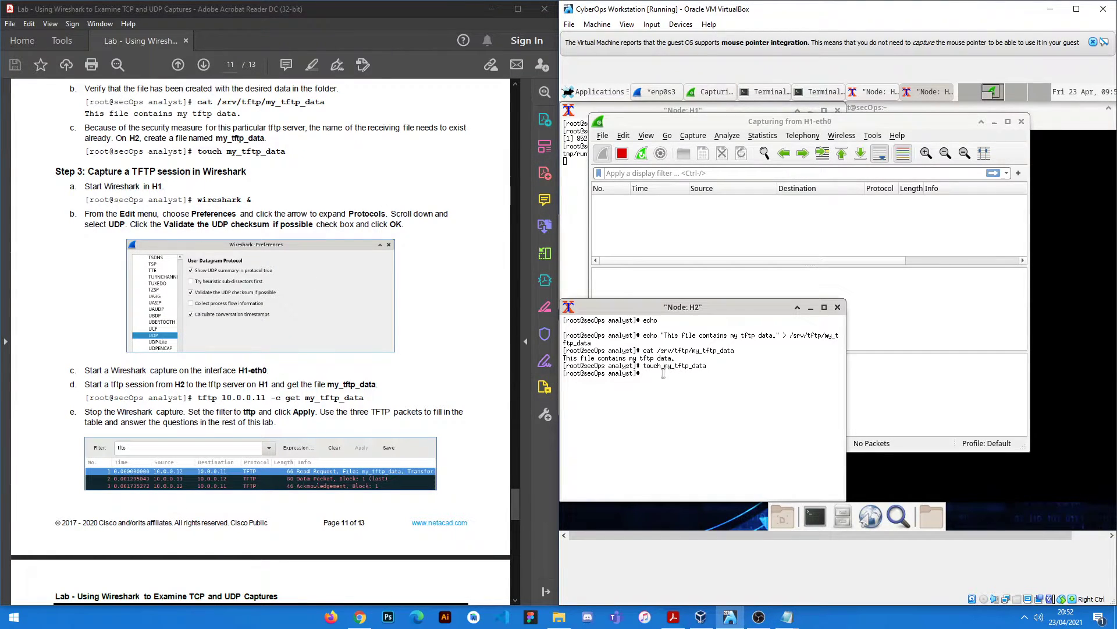
pyautogui.write('tftp 10.0.0.11 -c get my_tftp_data')
pyautogui.press('Return')
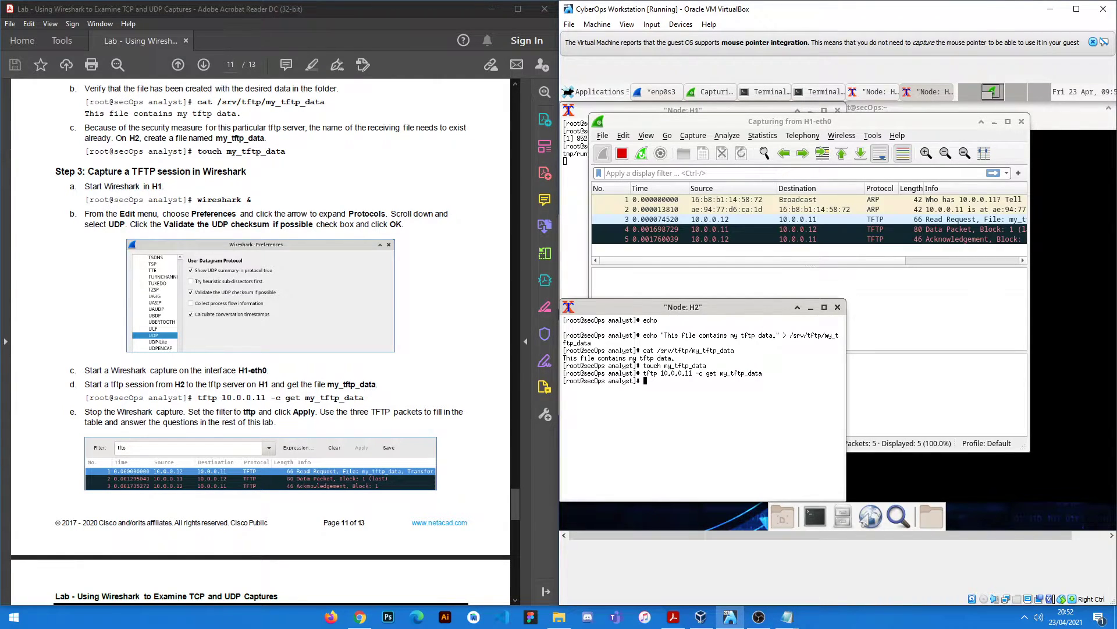
# Bring the H1-eth0 capture to the front and examine the captured ARP and TFTP packets.
pyautogui.click(710, 232)
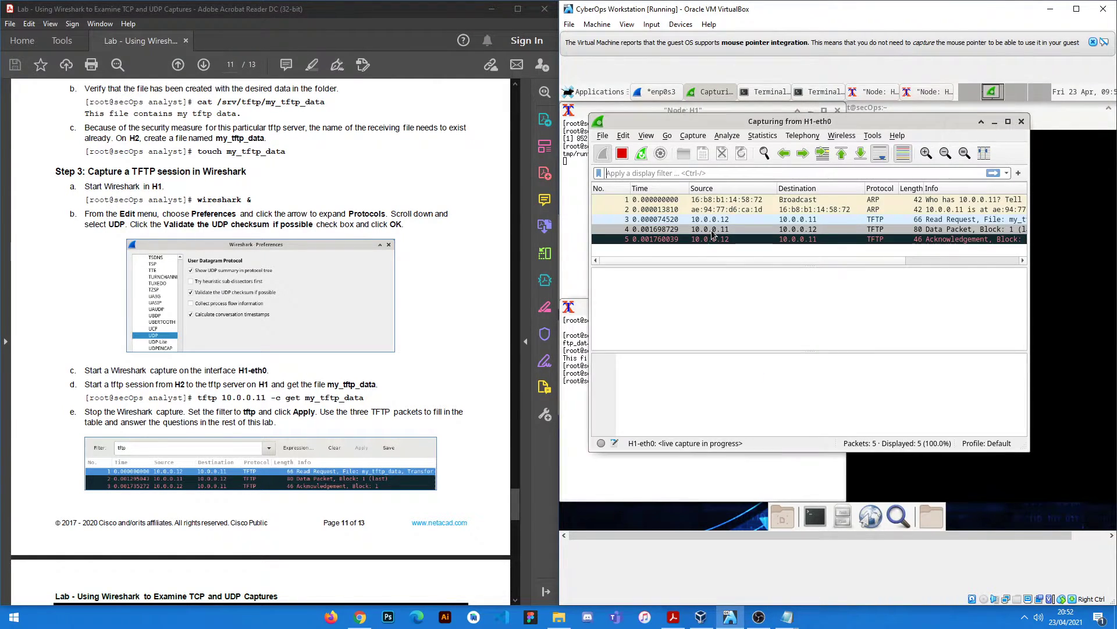
pyautogui.click(704, 200)
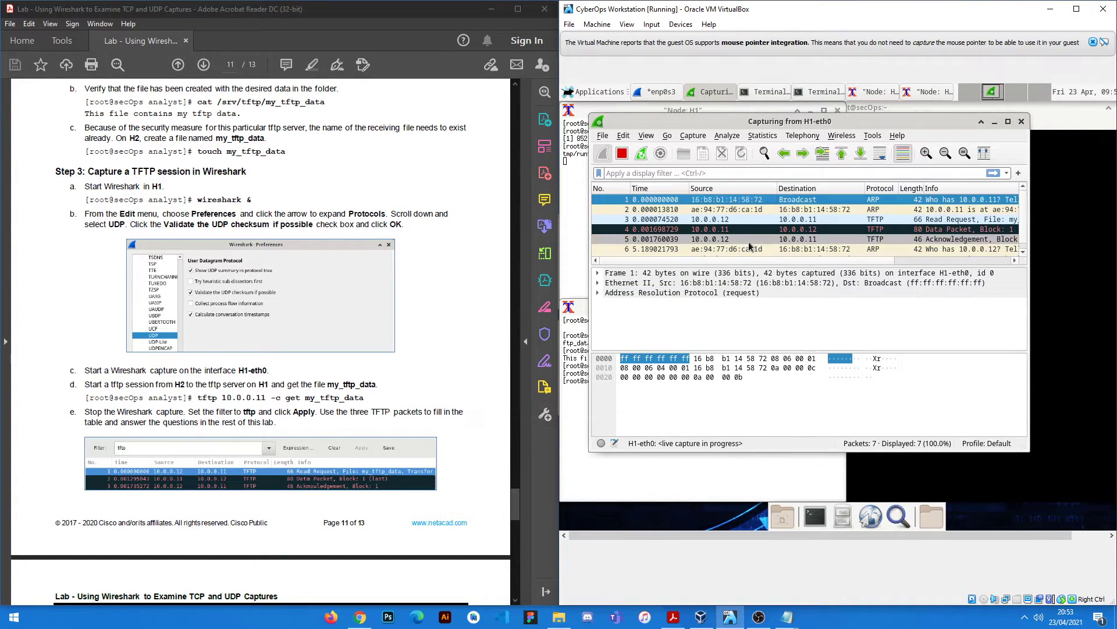
pyautogui.scroll(1, 748, 242)
pyautogui.scroll(-1, 748, 242)
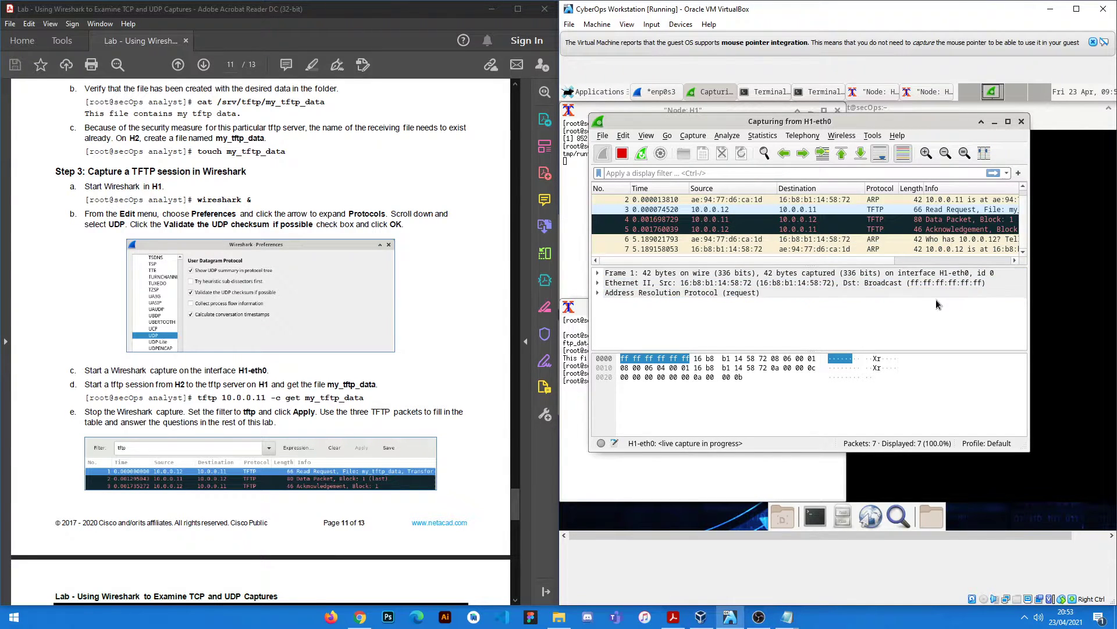
pyautogui.click(877, 211)
pyautogui.click(875, 228)
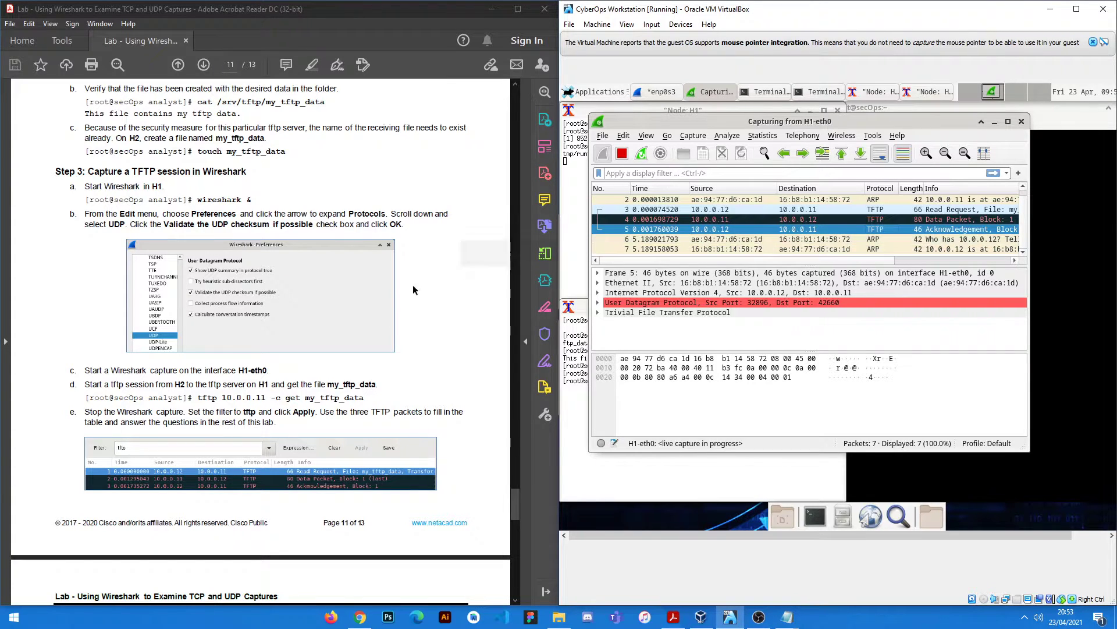
# Read the lab's filter instruction and apply the display filter tftp to the H1-eth0 capture.
pyautogui.scroll(-3, 466, 262)
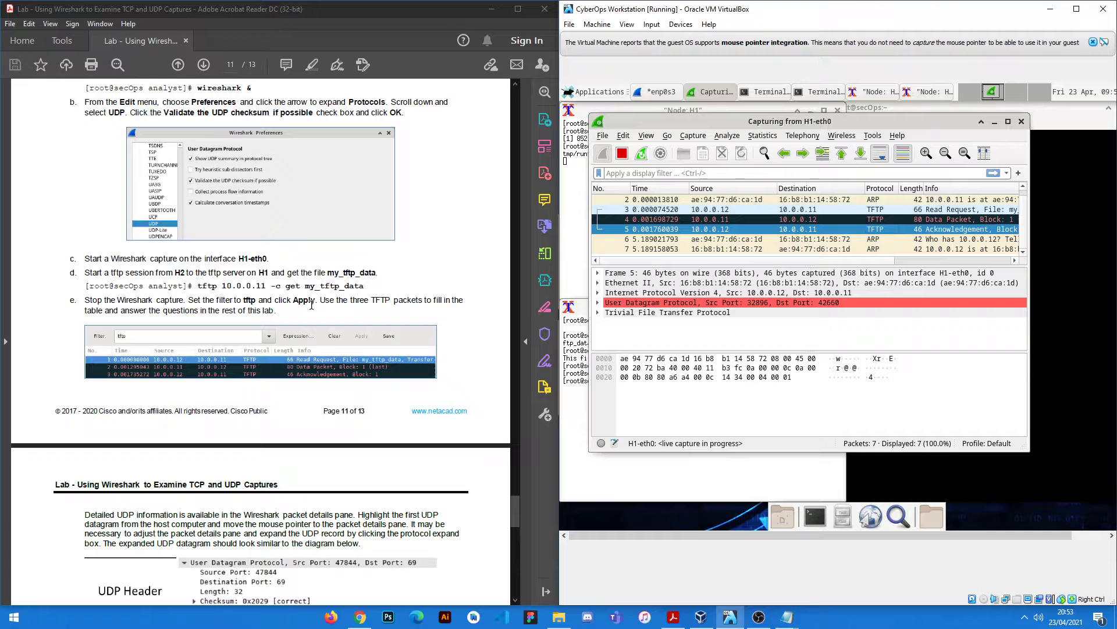
pyautogui.click(693, 172)
pyautogui.write('tf')
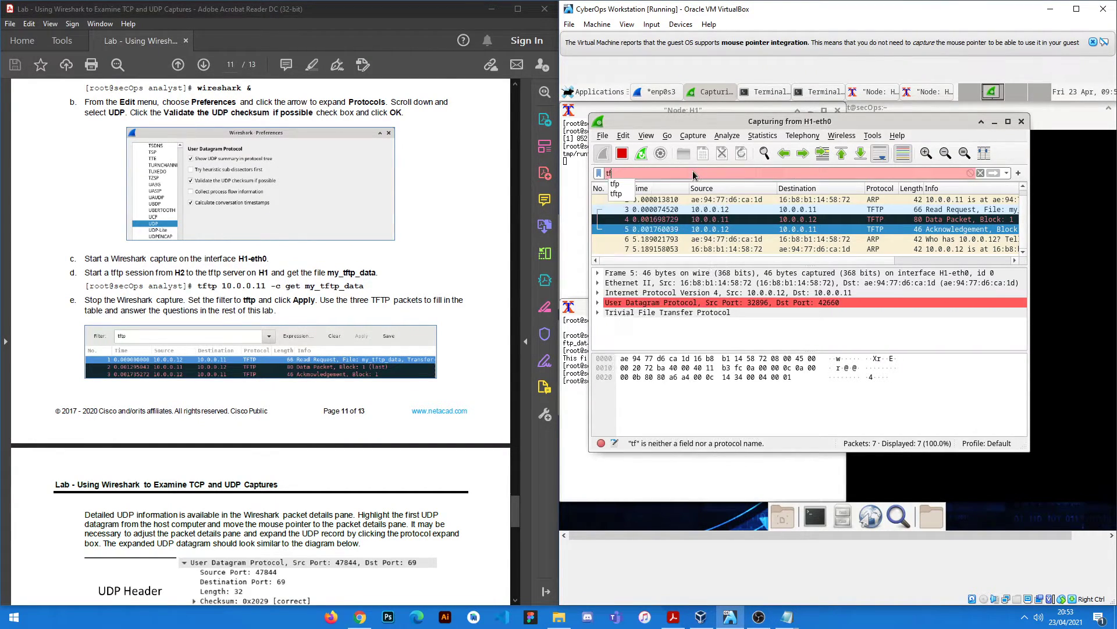
pyautogui.write('tp')
pyautogui.press('Return')
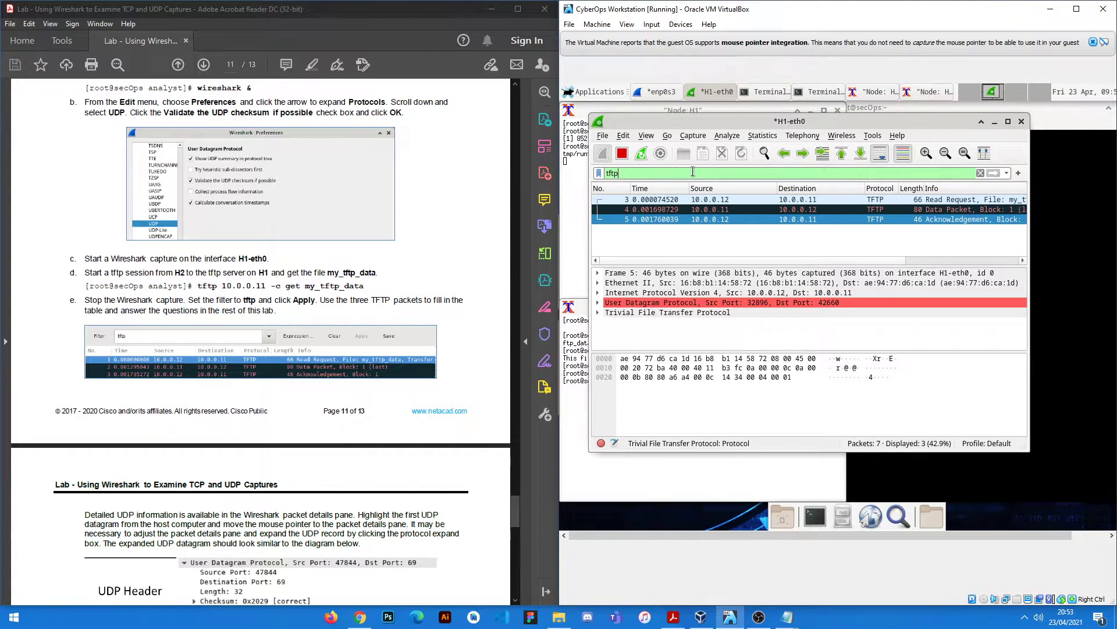
# Check the filtered TFTP packets against the example packet list in the lab document.
pyautogui.click(741, 235)
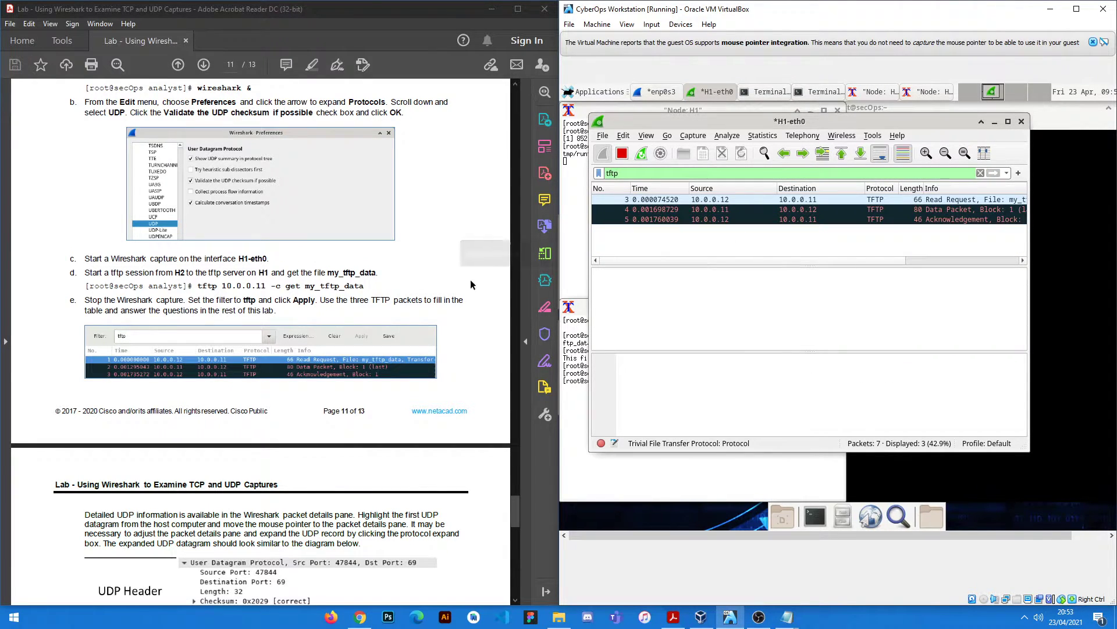
pyautogui.scroll(-1, 386, 322)
pyautogui.click(687, 199)
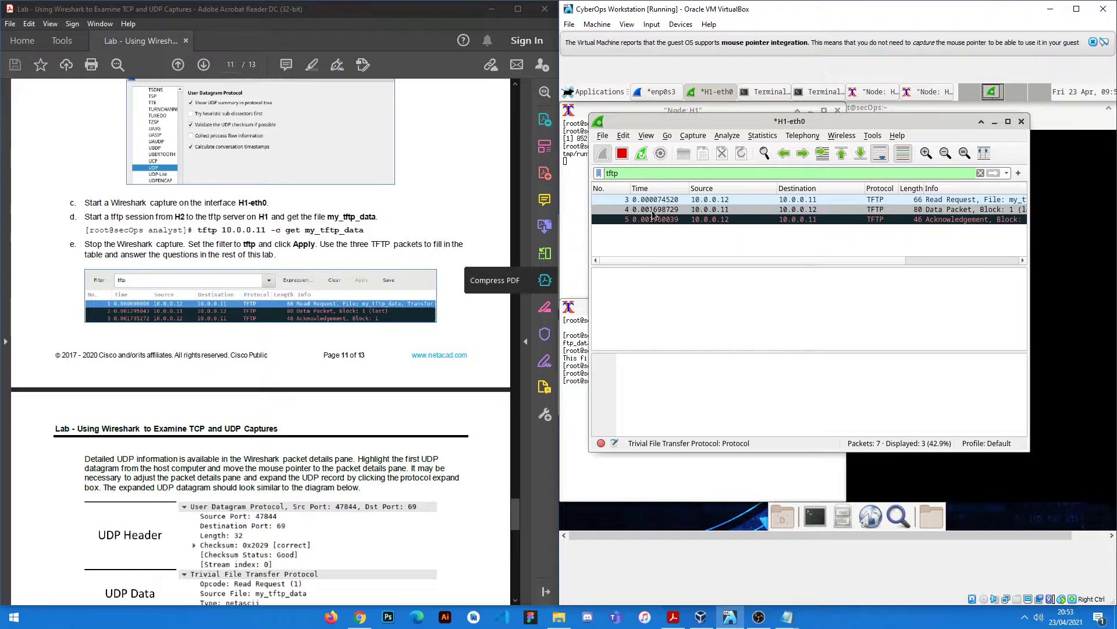
pyautogui.click(714, 239)
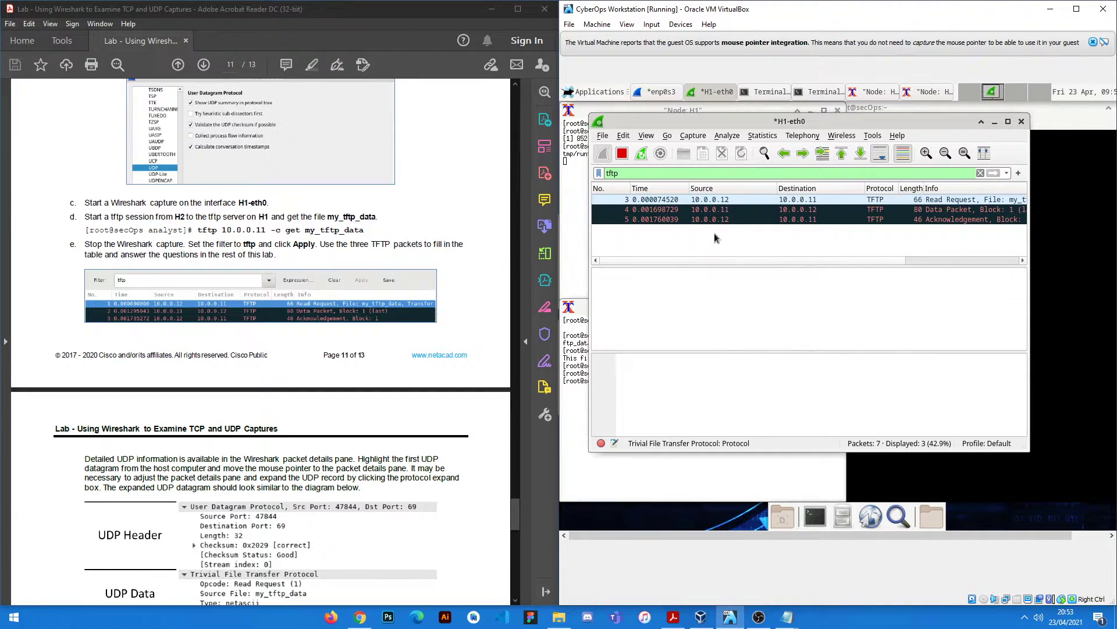
pyautogui.click(710, 222)
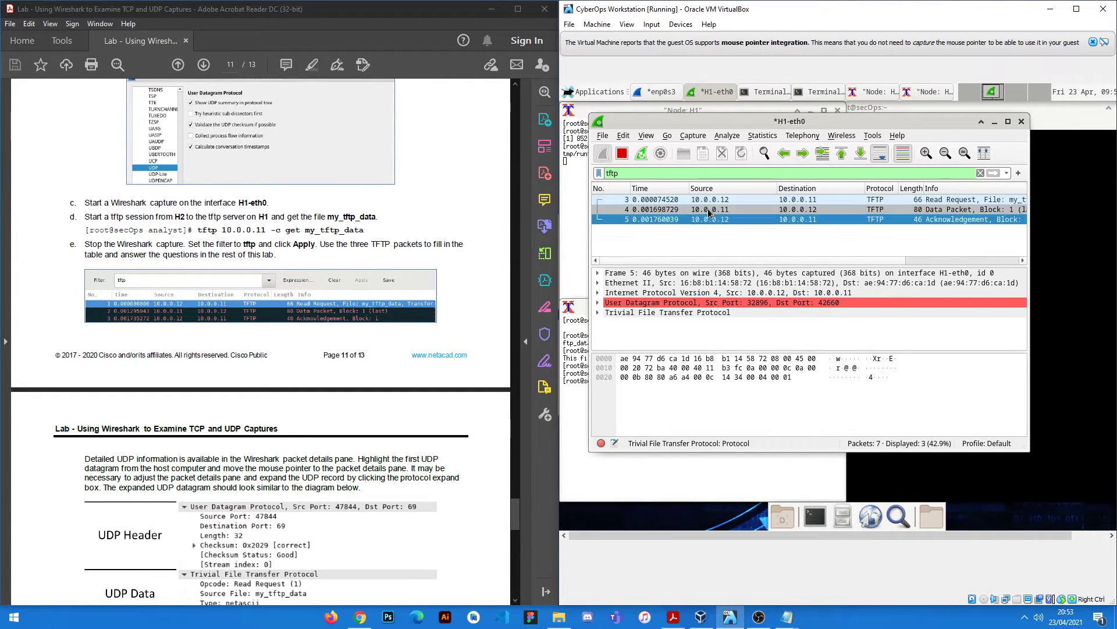
pyautogui.click(711, 209)
pyautogui.click(705, 227)
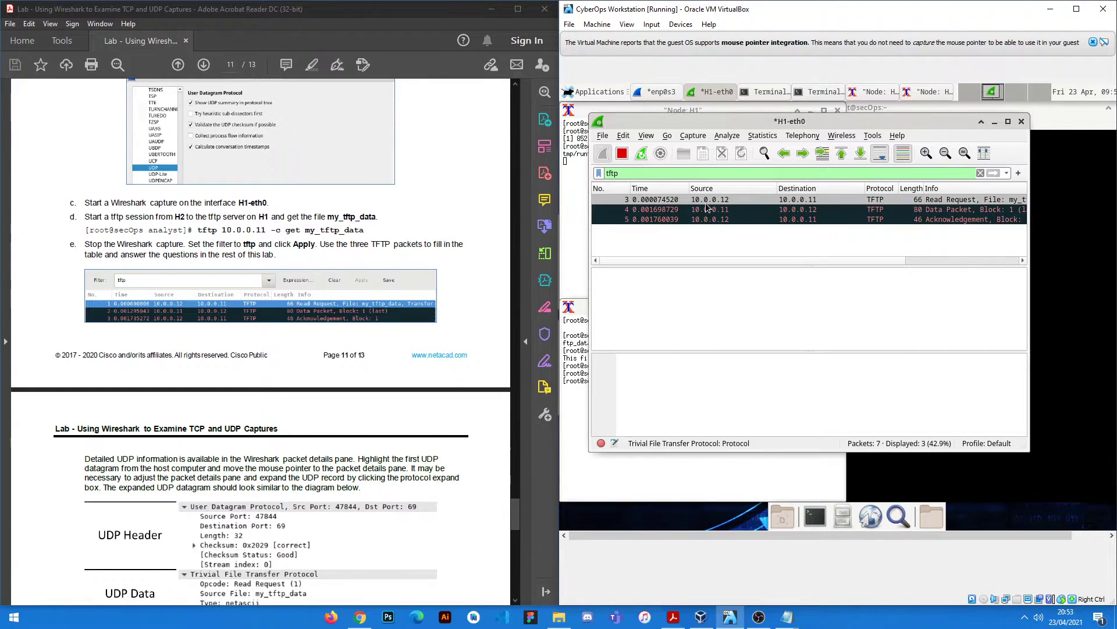
# Select the TFTP read request packet and expand its User Datagram Protocol and Trivial File Transfer Protocol details.
pyautogui.scroll(-1, 392, 310)
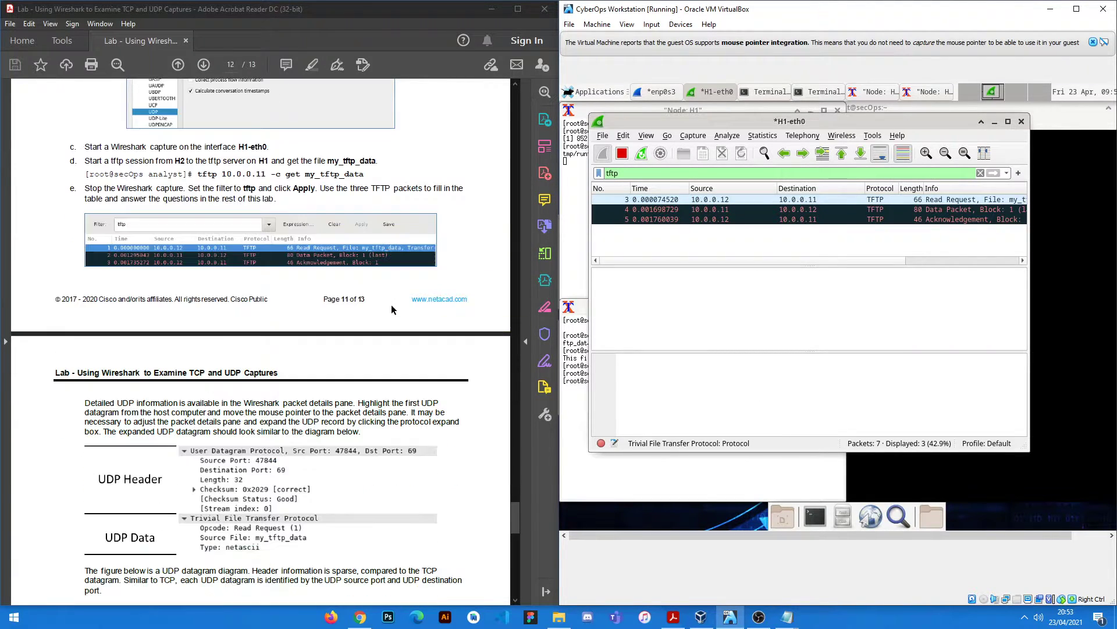
pyautogui.scroll(-3, 381, 274)
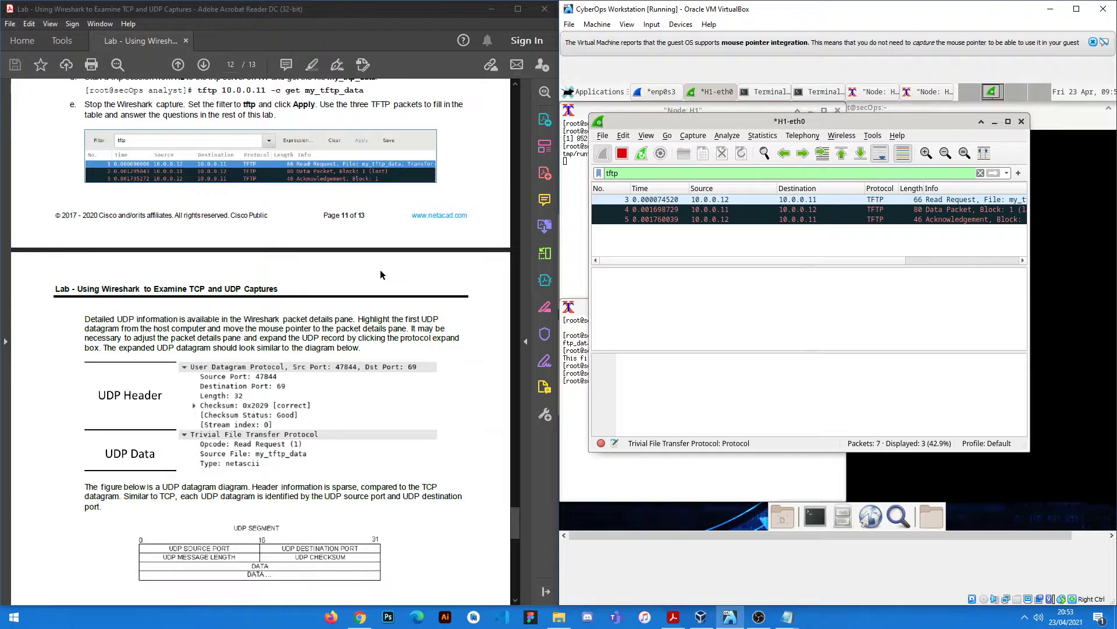
pyautogui.click(658, 201)
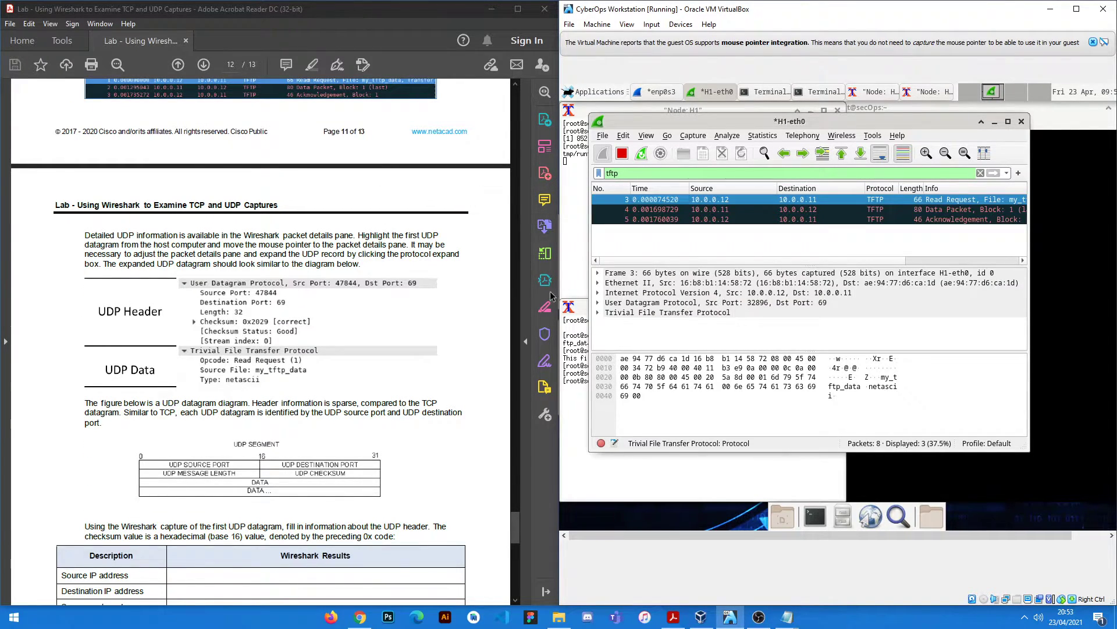
pyautogui.click(634, 293)
pyautogui.click(599, 302)
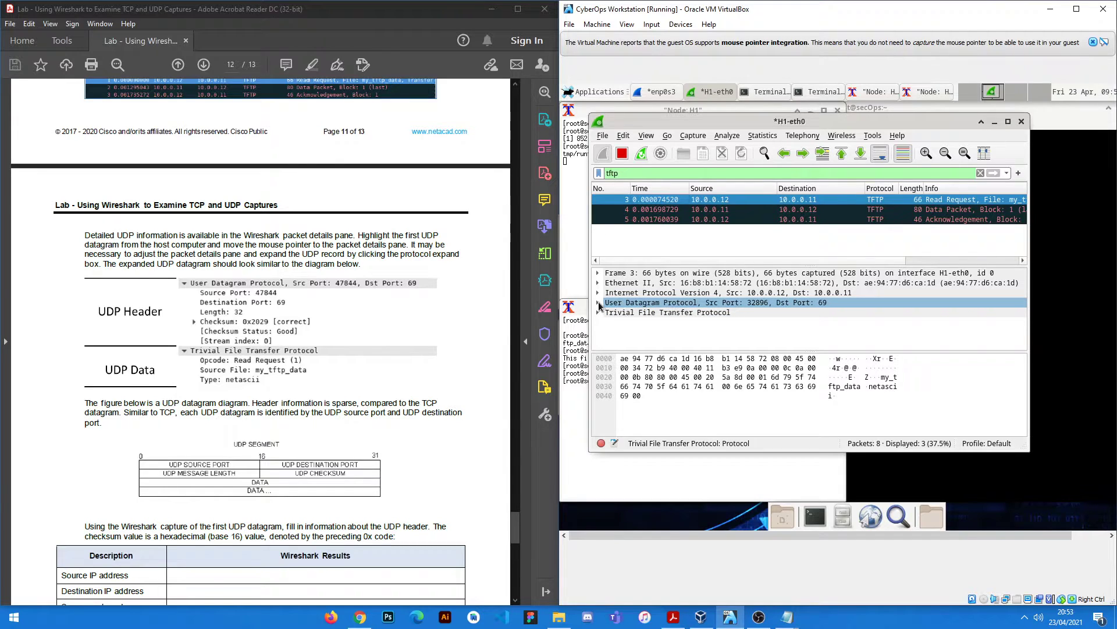
pyautogui.click(599, 303)
pyautogui.scroll(-2, 599, 309)
pyautogui.click(598, 332)
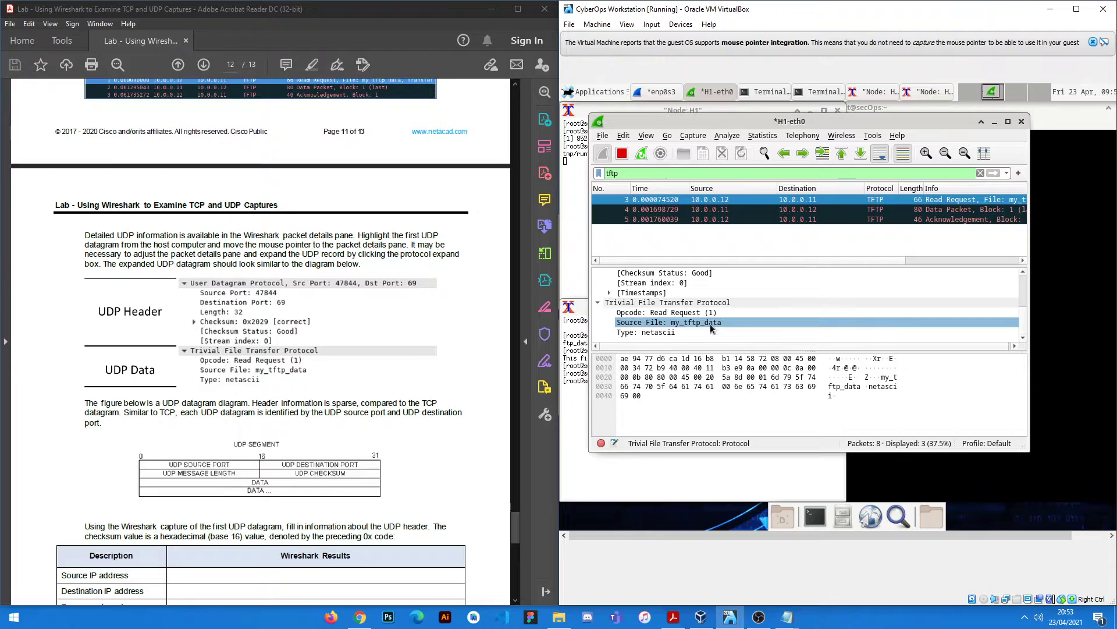
pyautogui.scroll(3, 710, 324)
pyautogui.click(710, 324)
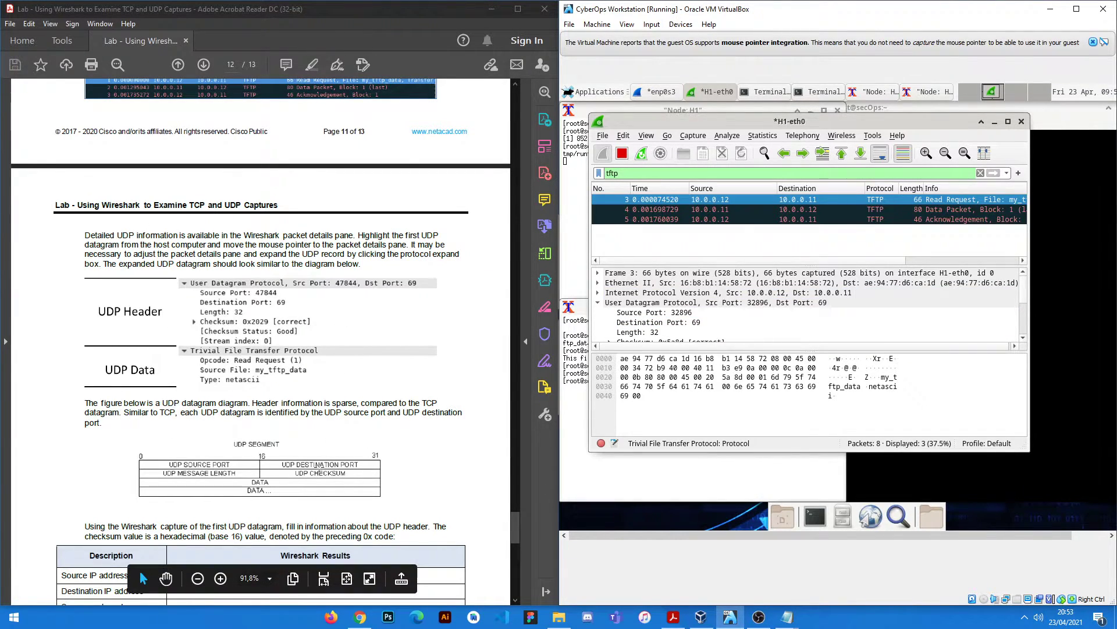
# Read the lab's UDP header table and start a section #1 with Description and Wireshark Results headings at the end of the Notepad notes.
pyautogui.scroll(-2, 194, 361)
pyautogui.scroll(-3, 195, 360)
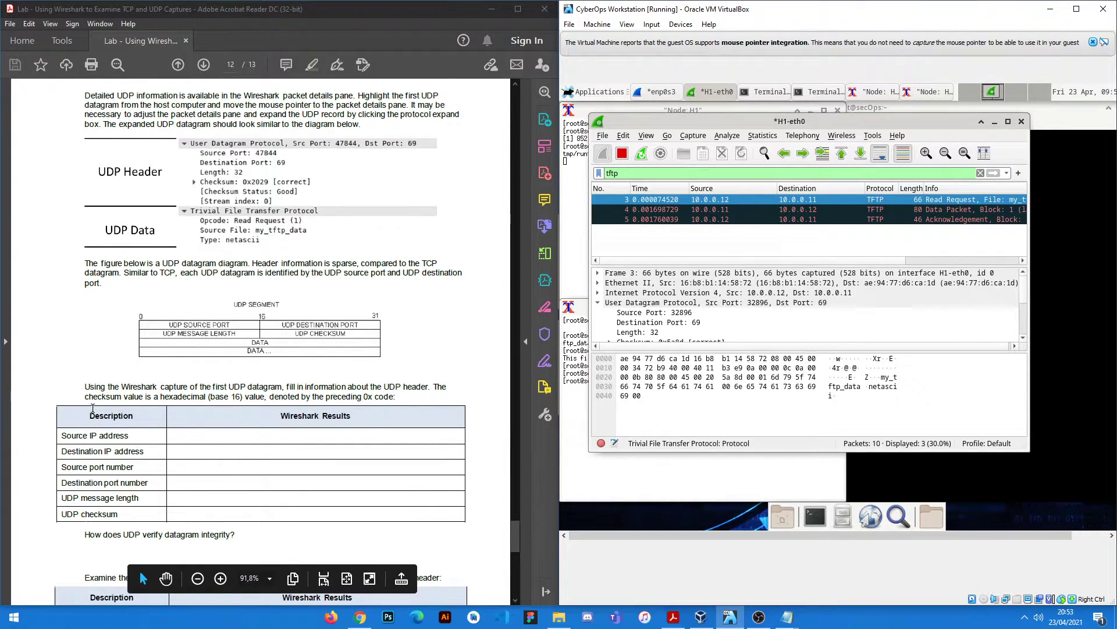
pyautogui.moveTo(787, 616)
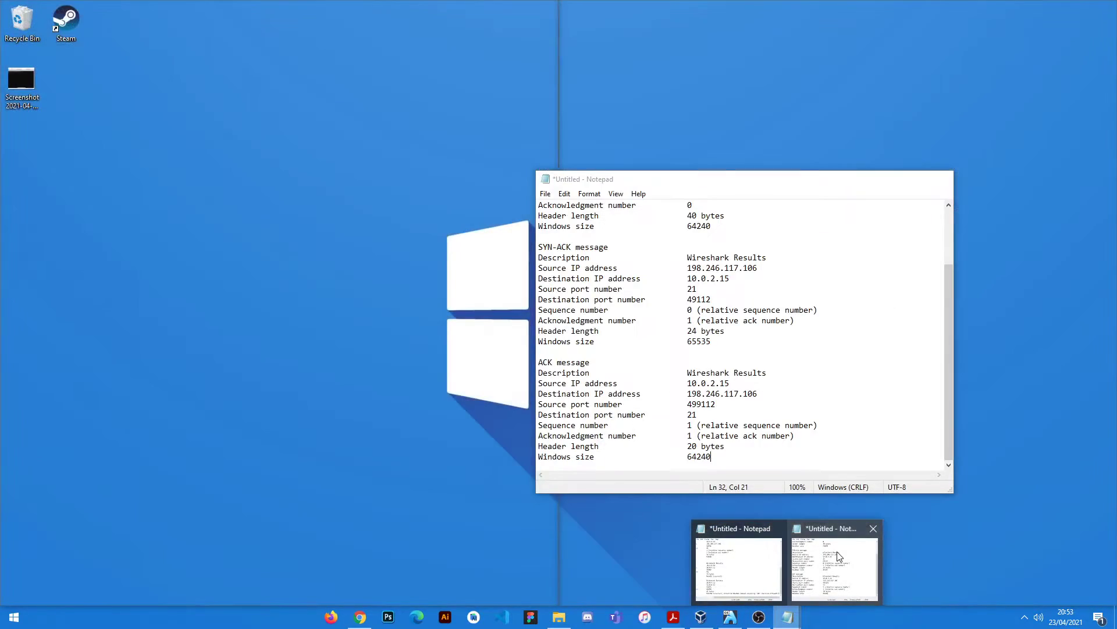
pyautogui.click(738, 568)
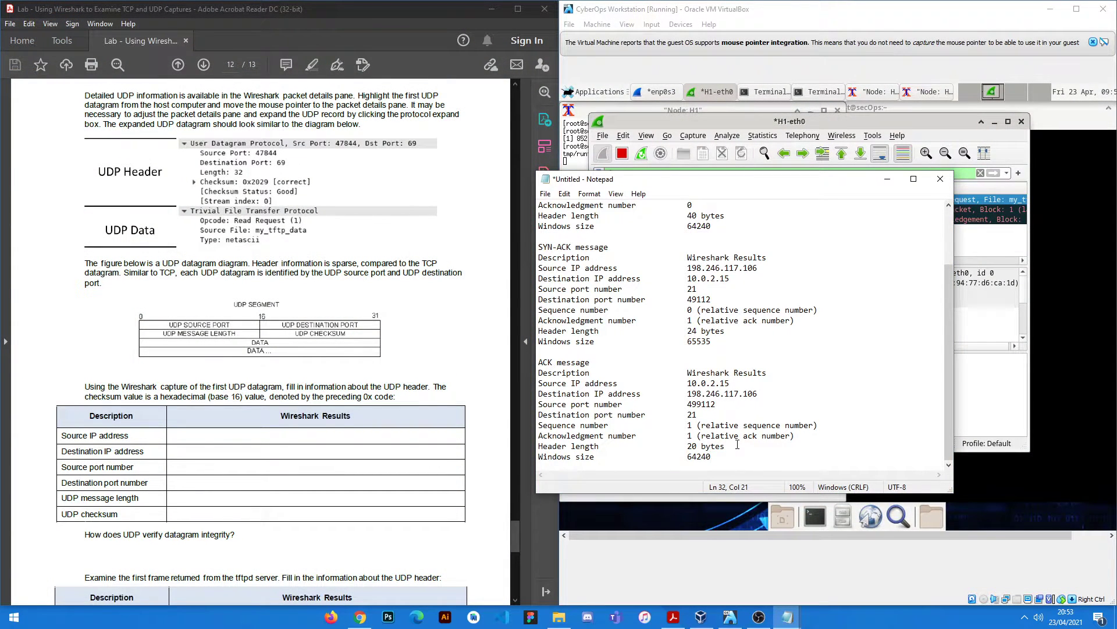
pyautogui.press('Return')
pyautogui.press('Return')
pyautogui.press('Return')
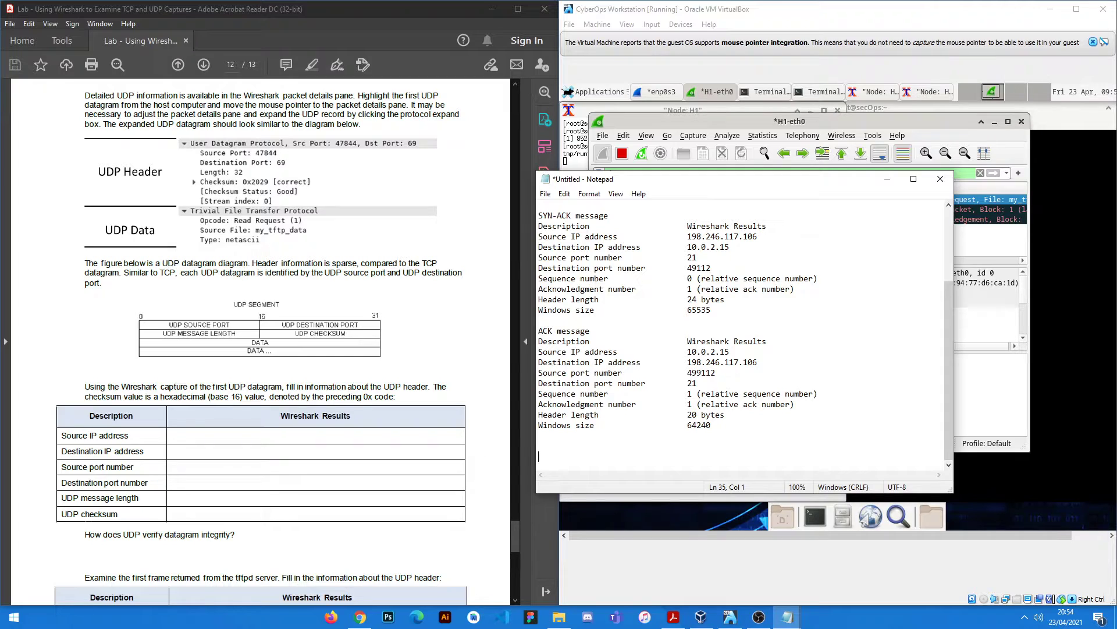
pyautogui.press('BackSpace')
pyautogui.write('#1')
pyautogui.press('Return')
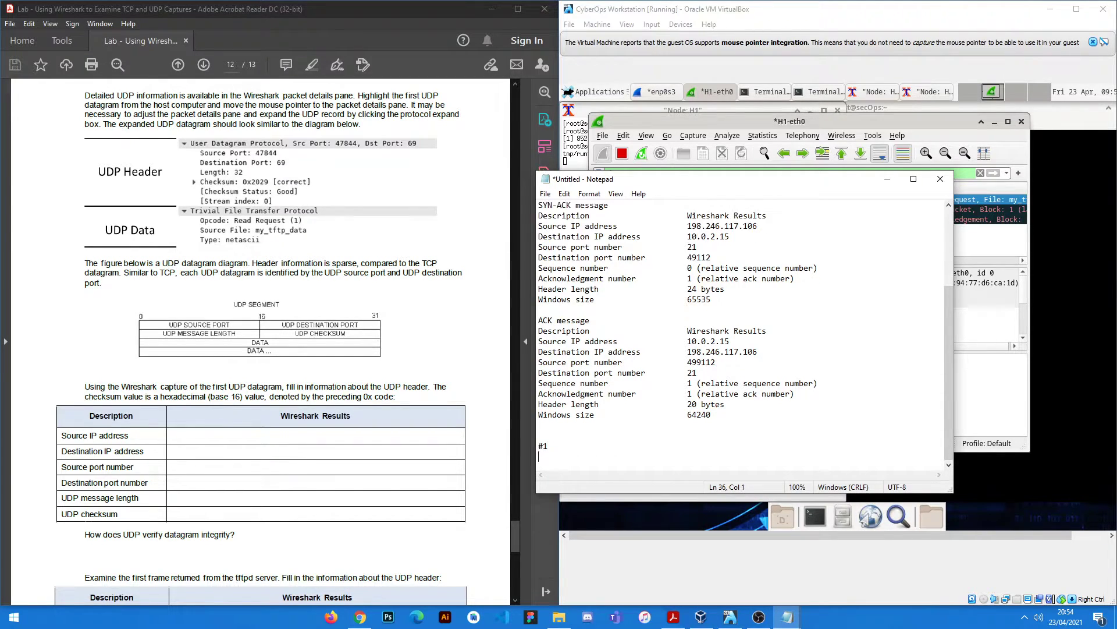
pyautogui.write('Description\t\t\tWireshark Results')
pyautogui.press('Return')
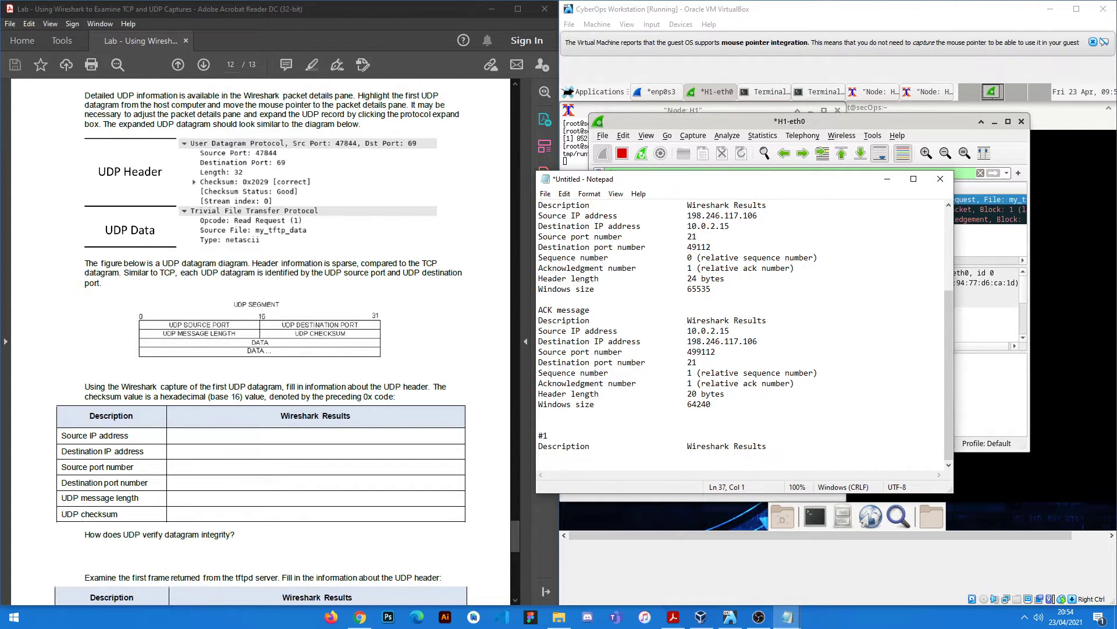
# Add the row labels Source IP address, Destination IP address and Source port number to section #1.
pyautogui.write('Source IP address')
pyautogui.press('Return')
pyautogui.write('Destination IP')
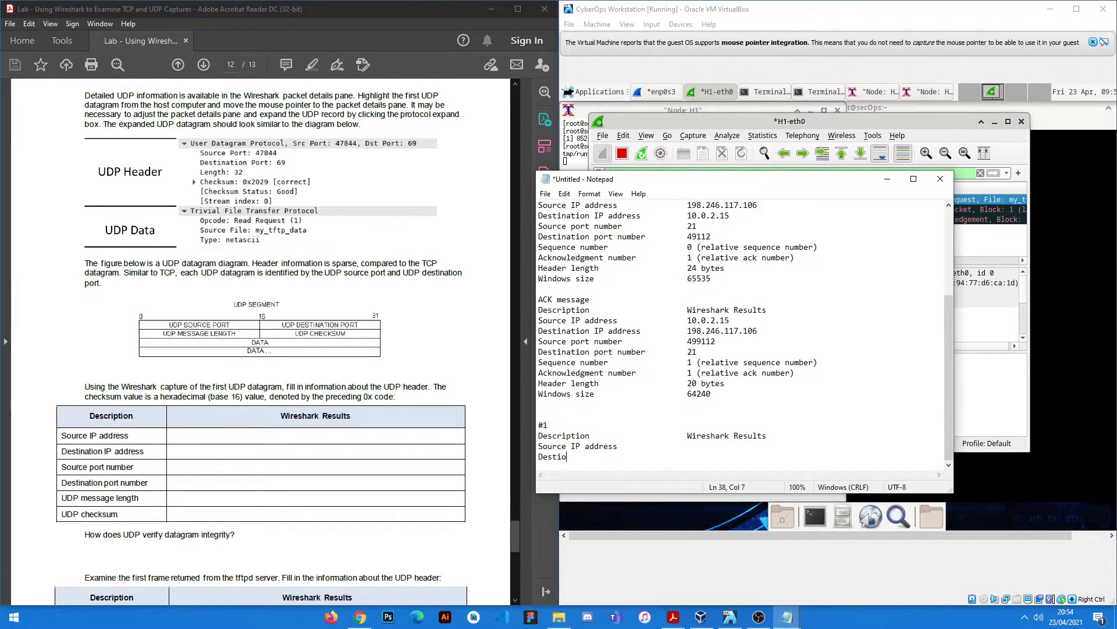
pyautogui.write(' address')
pyautogui.press('Return')
pyautogui.write('Sourc')
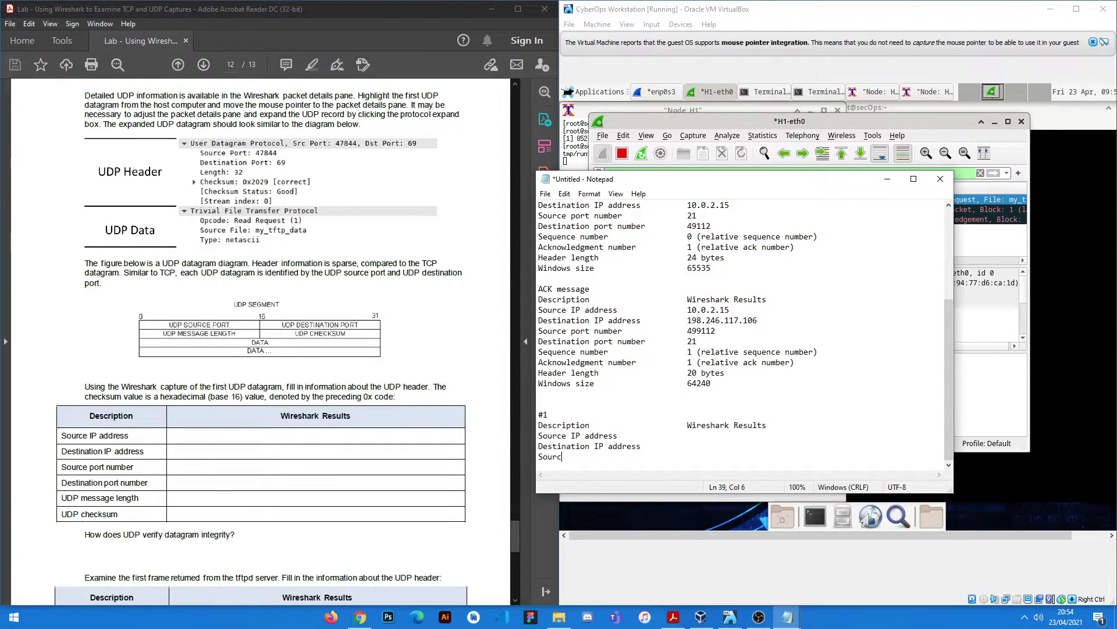
pyautogui.write('e port number')
pyautogui.press('Return')
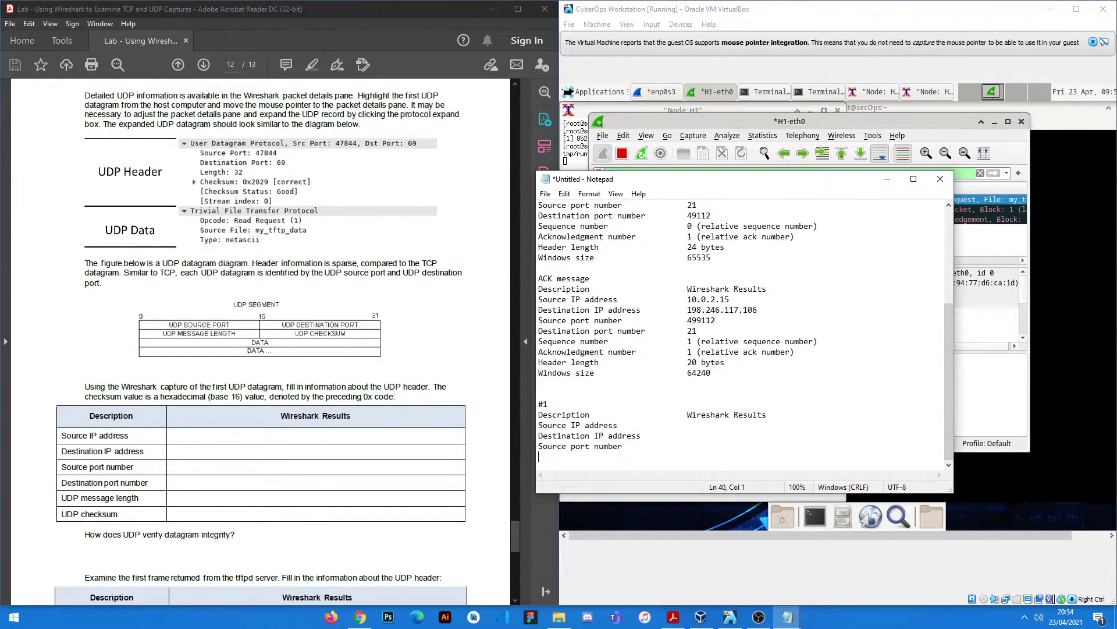
# Add the row labels Destination port number, UDP message length and UDP checksum to section #1.
pyautogui.write('Destination por tn')
pyautogui.press('BackSpace')
pyautogui.press('BackSpace')
pyautogui.press('BackSpace')
pyautogui.write('t number')
pyautogui.press('Return')
pyautogui.write('UDP message length')
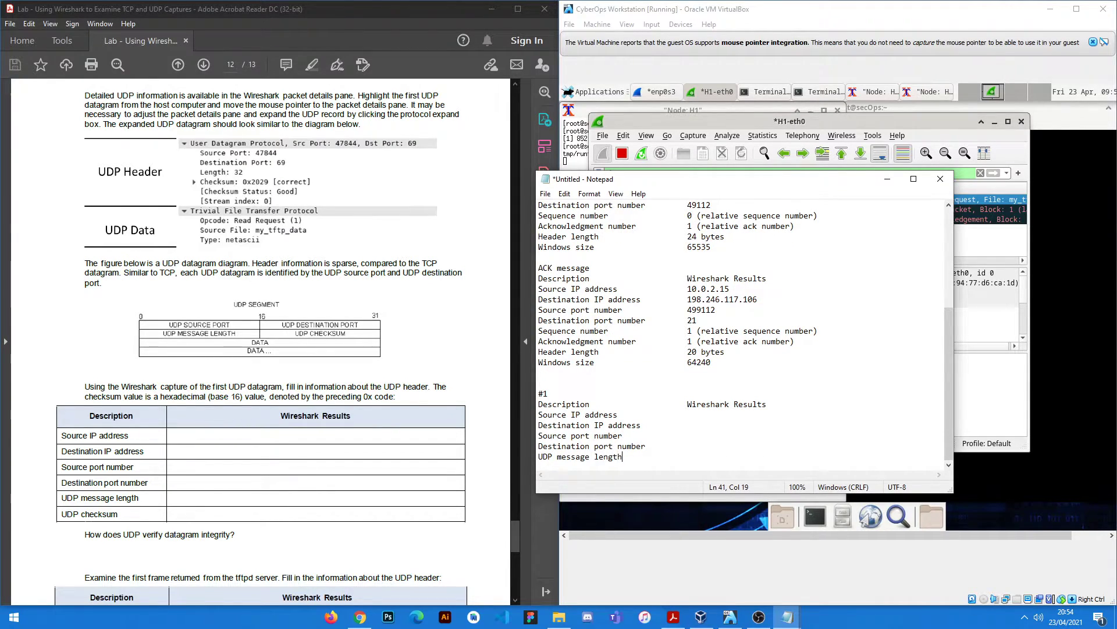
pyautogui.press('Return')
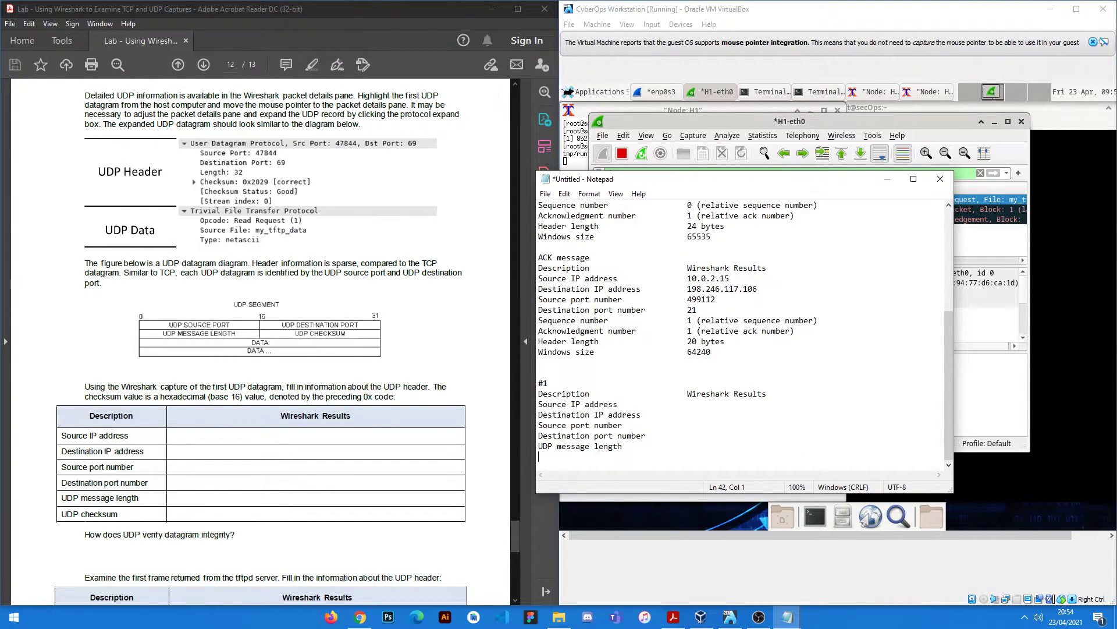
pyautogui.write('UDP checksum')
# Move the notes clear of the Wireshark capture and record source IP 10.0.0.12 and destination IP 10.0.0.11 in section #1.
pyautogui.click(722, 403)
pyautogui.moveTo(741, 185); pyautogui.dragTo(197, 186)
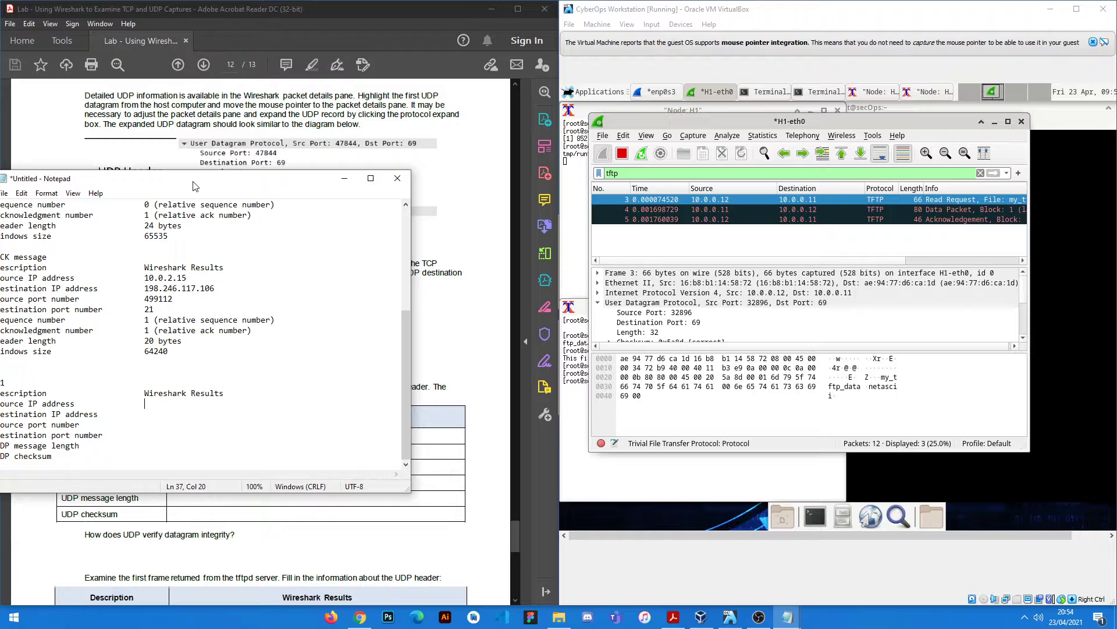
pyautogui.moveTo(207, 189); pyautogui.dragTo(341, 138)
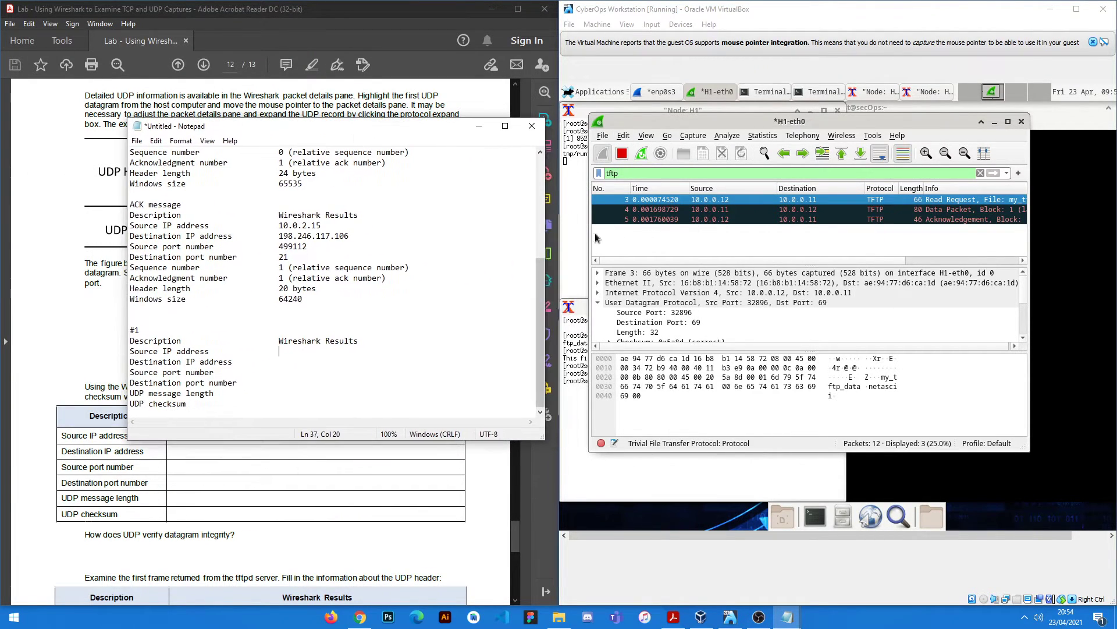
pyautogui.click(760, 313)
pyautogui.click(703, 293)
pyautogui.click(312, 353)
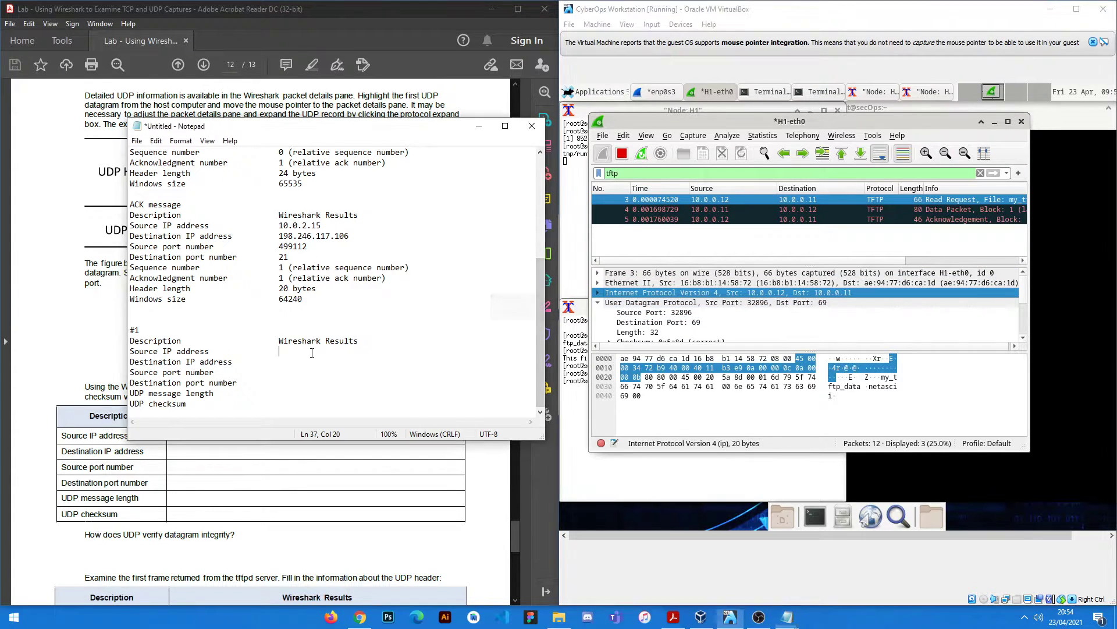
pyautogui.write('10.0')
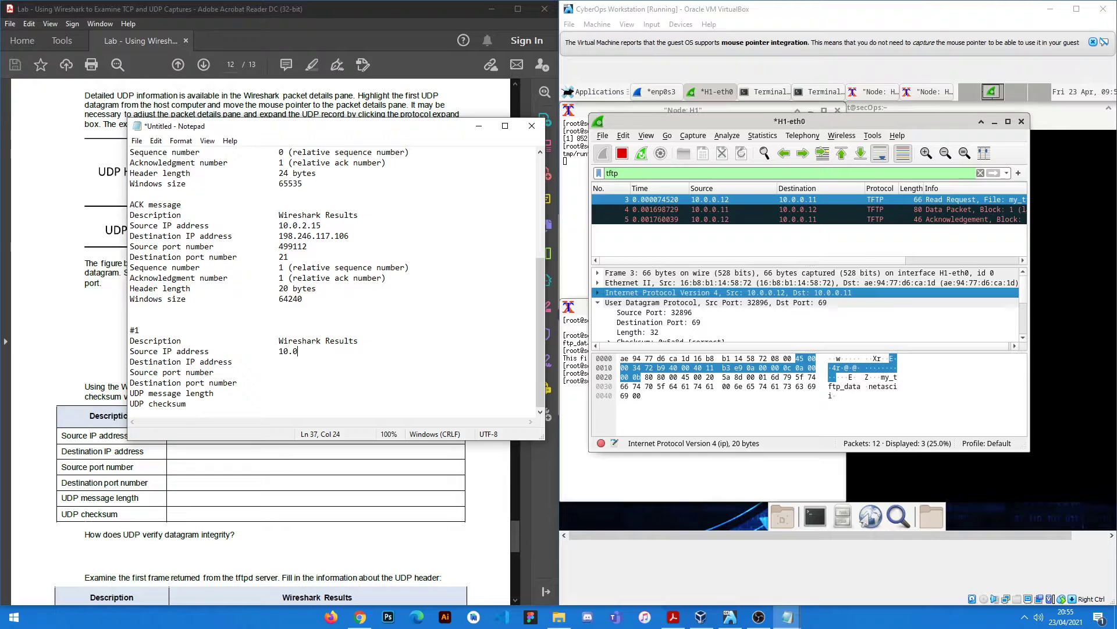
pyautogui.write('.0.12')
pyautogui.write('10.')
pyautogui.write('0.0.11')
pyautogui.press('Tab')
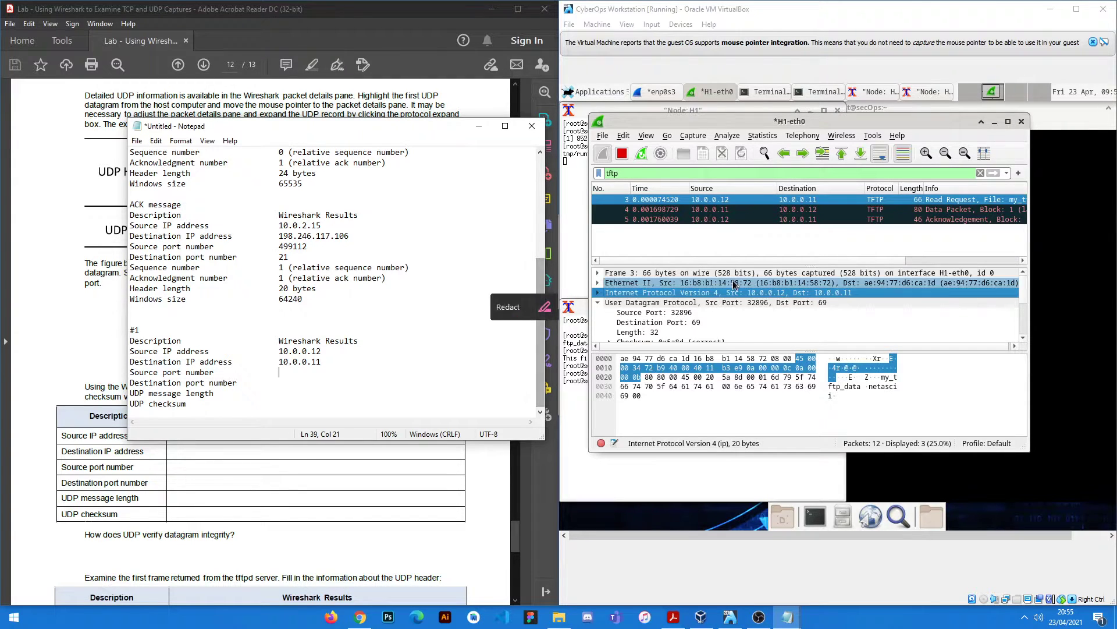
# Record source port number 32896 and destination port number 69 from the read request's UDP header in section #1.
pyautogui.click(319, 378)
pyautogui.click(312, 368)
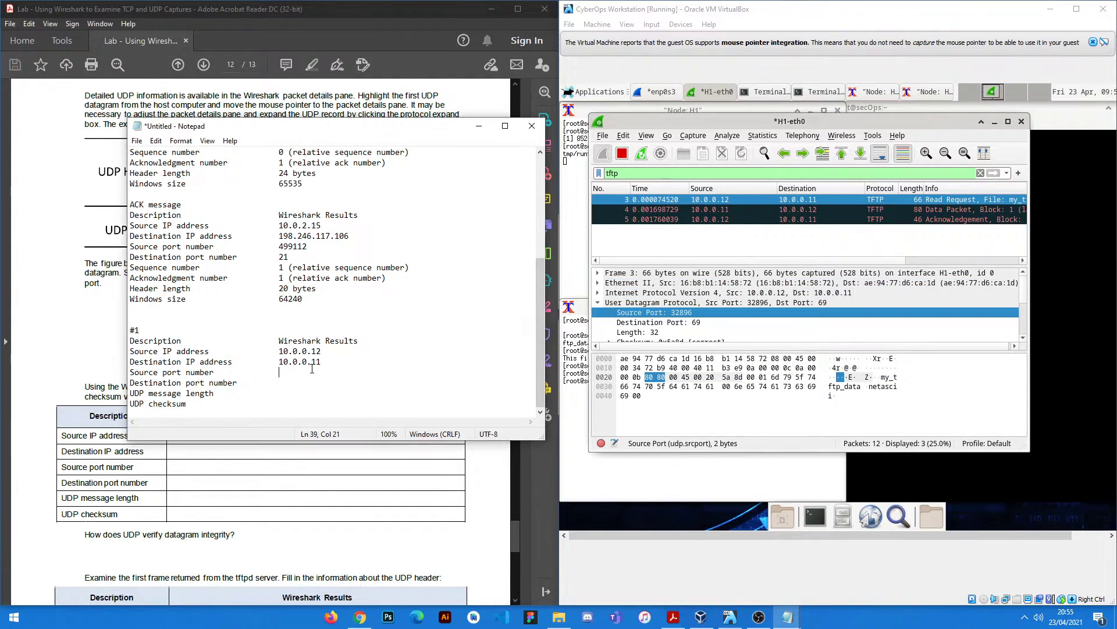
pyautogui.write('32896')
pyautogui.press('Down')
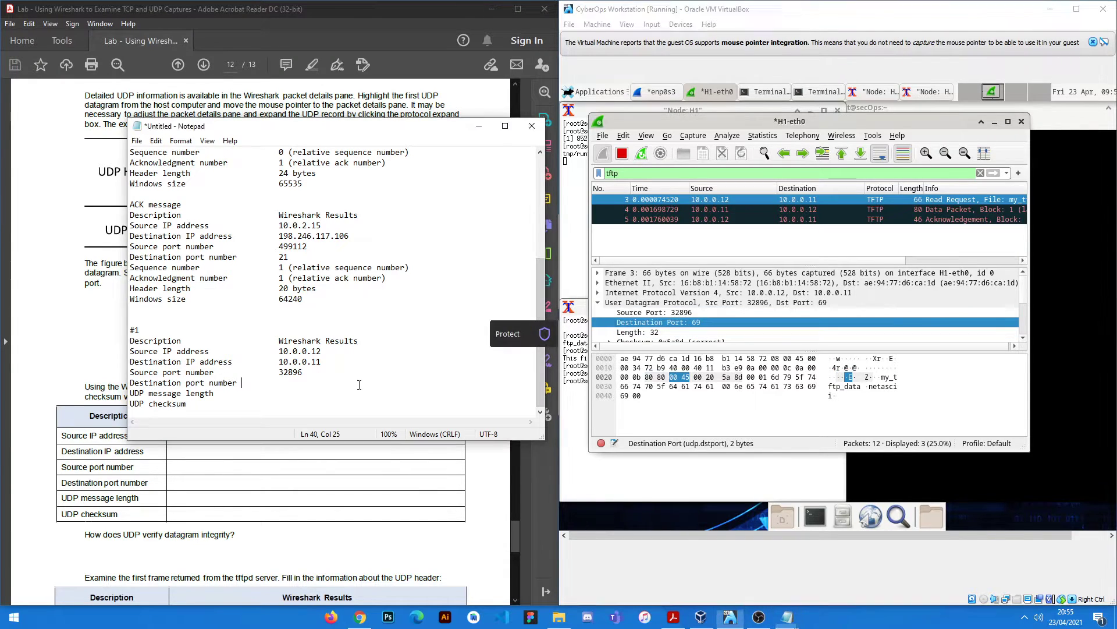
pyautogui.click(359, 384)
pyautogui.press('Tab')
pyautogui.write('69')
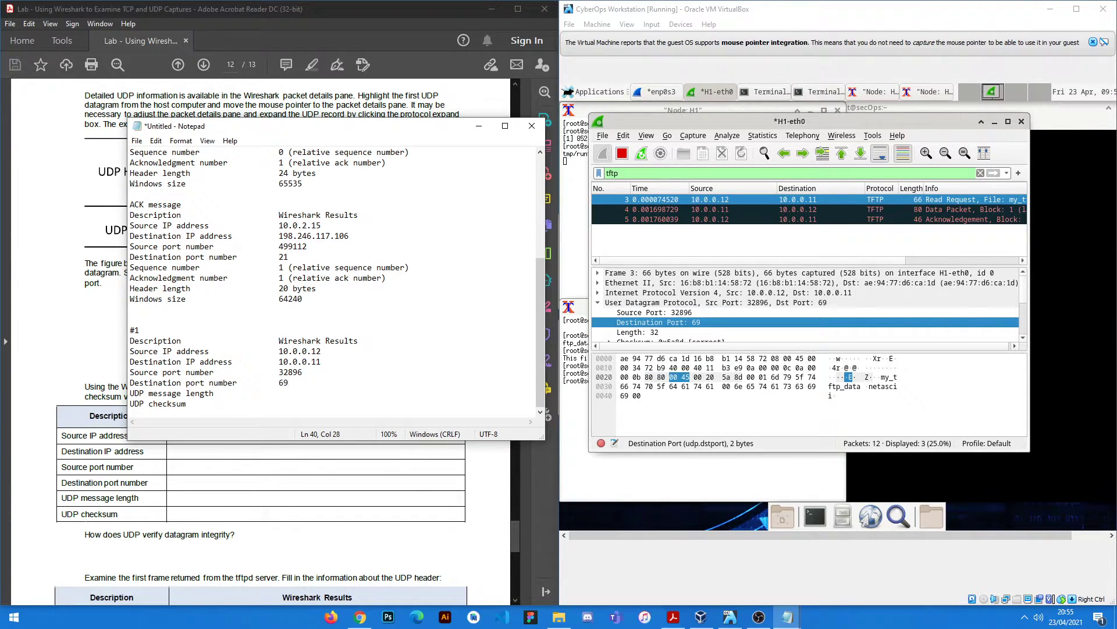
# Look up the Length field in the UDP details and record the UDP message length as 32 bytes.
pyautogui.press('Down')
pyautogui.press('Tab')
pyautogui.press('Tab')
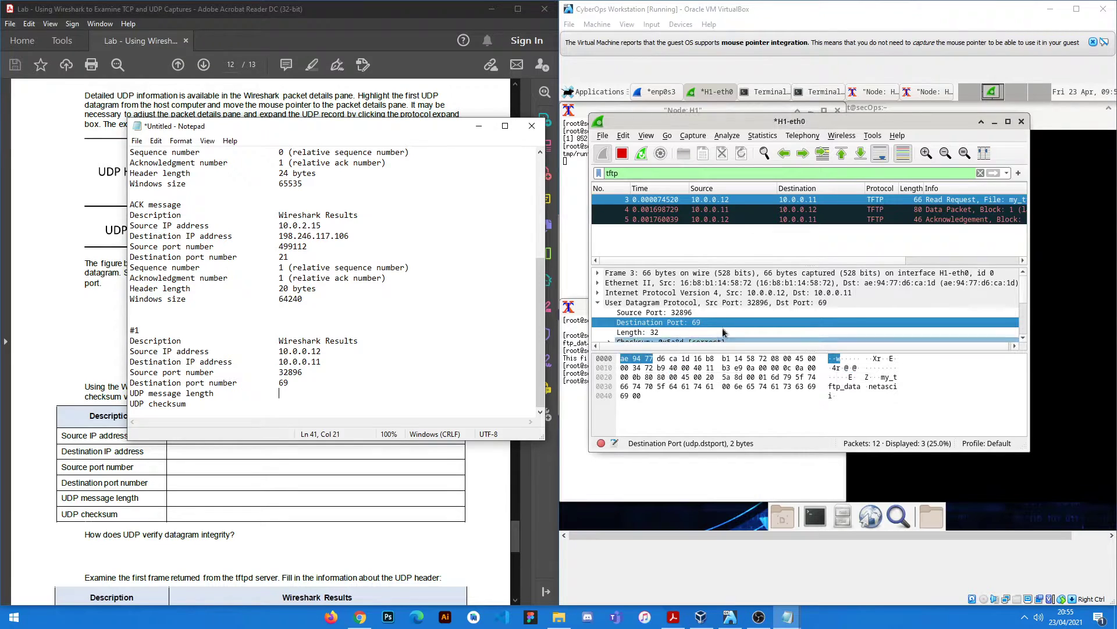
pyautogui.scroll(-2, 731, 320)
pyautogui.click(682, 272)
pyautogui.click(349, 393)
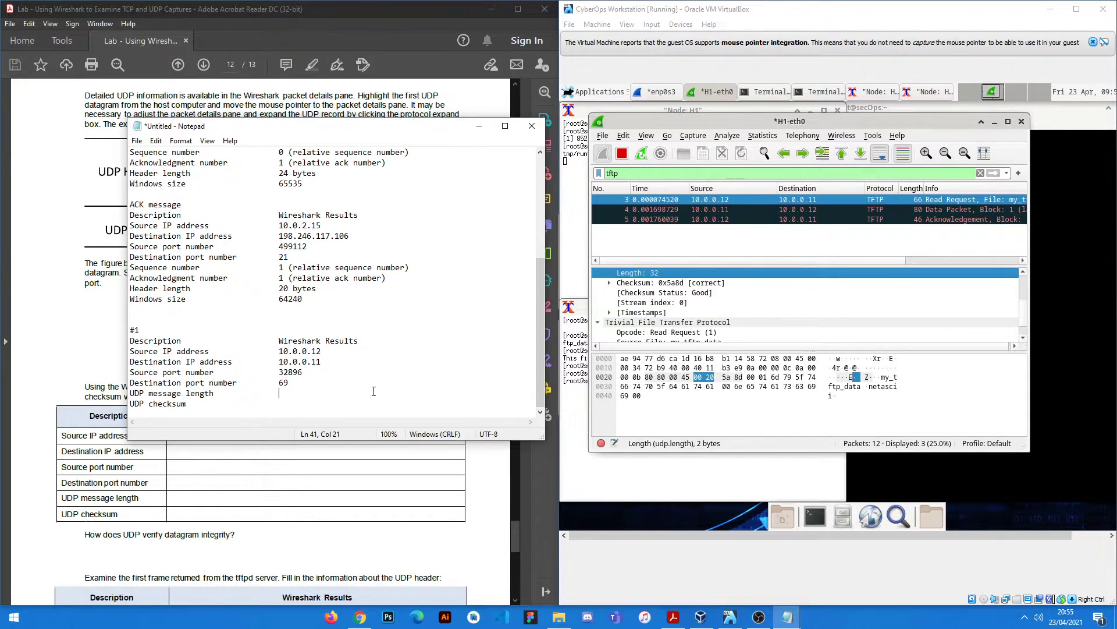
pyautogui.write('32 bytes')
# Look up the Checksum field in the UDP details and record the UDP checksum as 0x5a8d [correct].
pyautogui.press('Tab')
pyautogui.press('Tab')
pyautogui.scroll(-1, 736, 315)
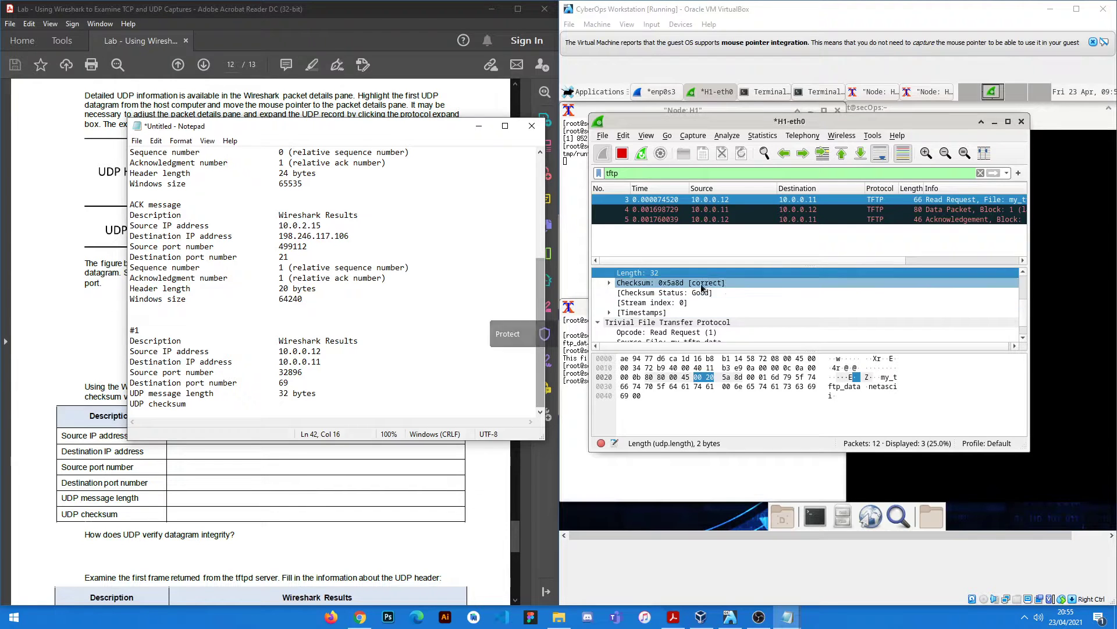
pyautogui.click(736, 322)
pyautogui.scroll(2, 731, 303)
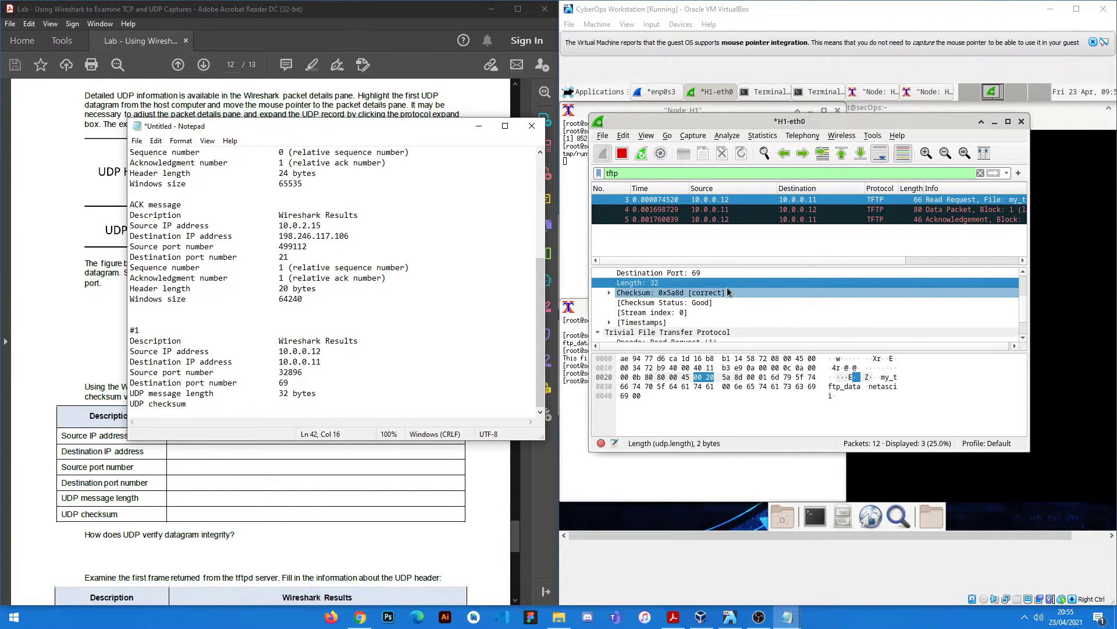
pyautogui.click(701, 325)
pyautogui.click(310, 402)
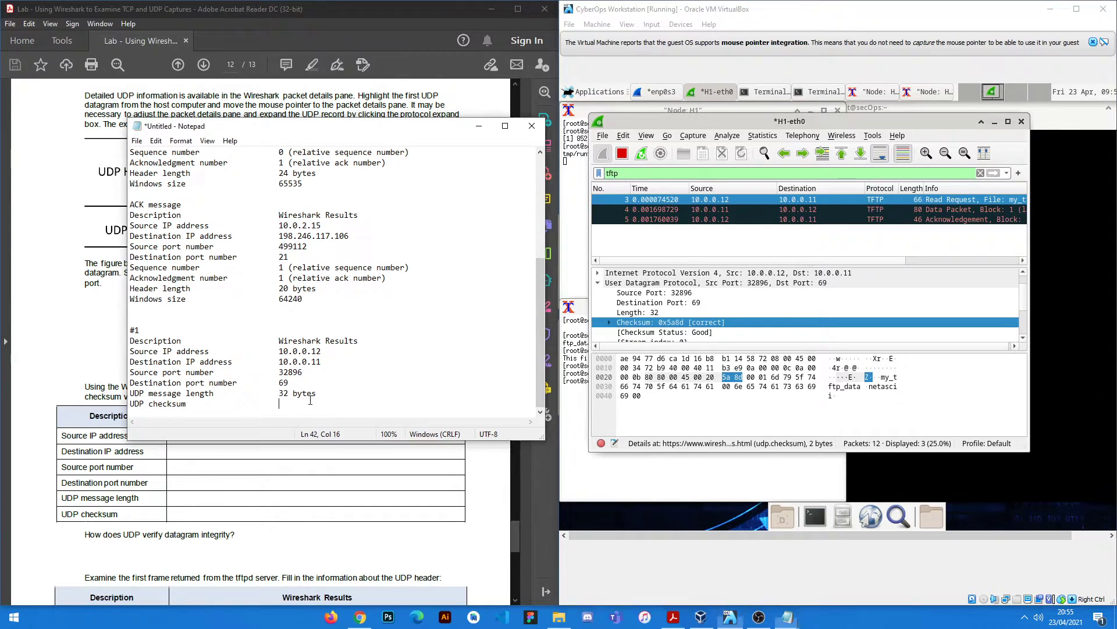
pyautogui.write('0x5a8d')
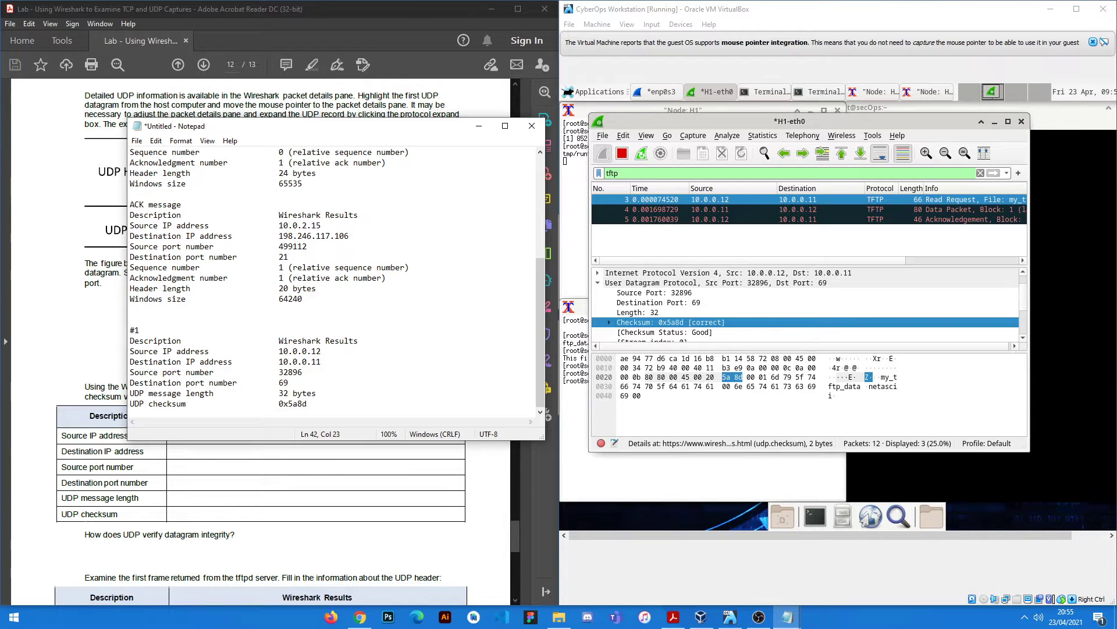
pyautogui.write(' [correct]')
# Read the lab's datagram integrity question and the instruction and table for the first frame returned from the tftpd server.
pyautogui.click(111, 518)
pyautogui.scroll(-3, 112, 518)
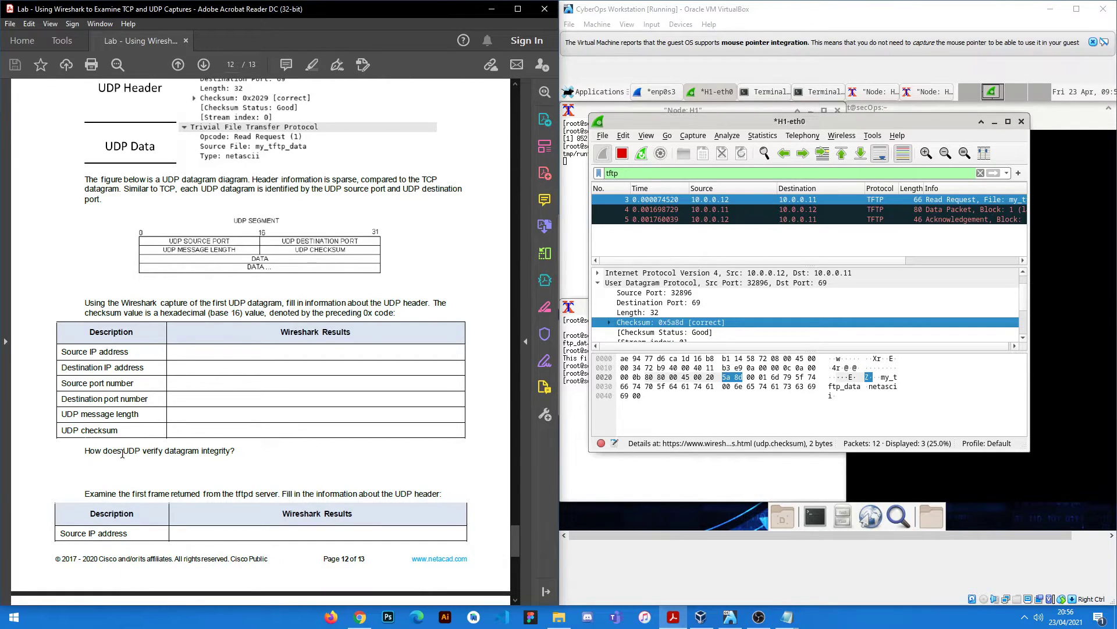
pyautogui.moveTo(123, 452); pyautogui.dragTo(230, 454)
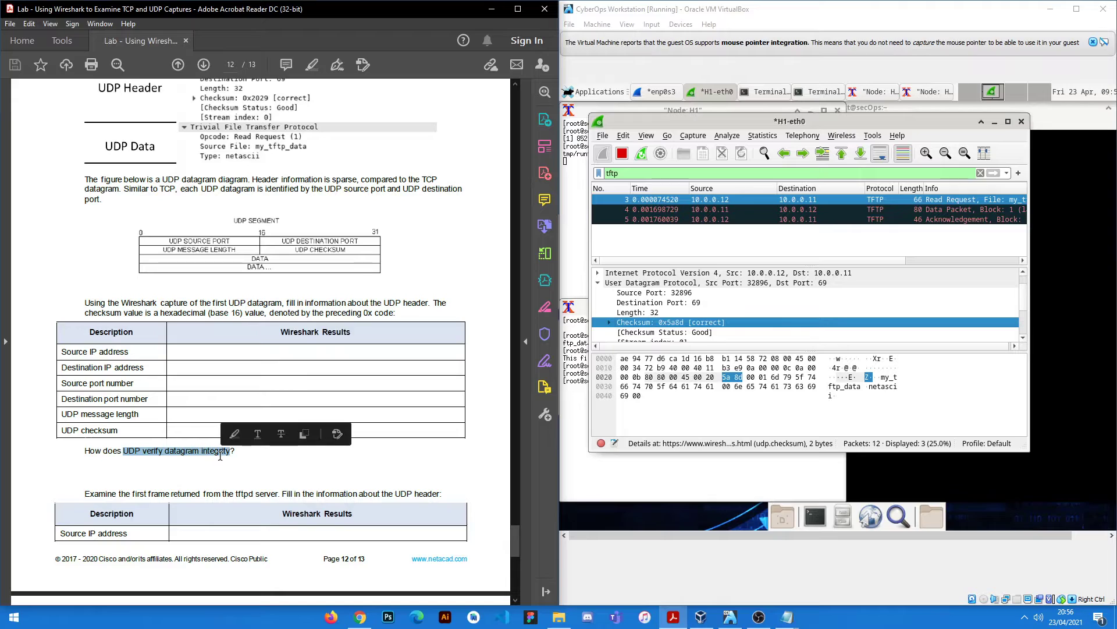
pyautogui.click(220, 455)
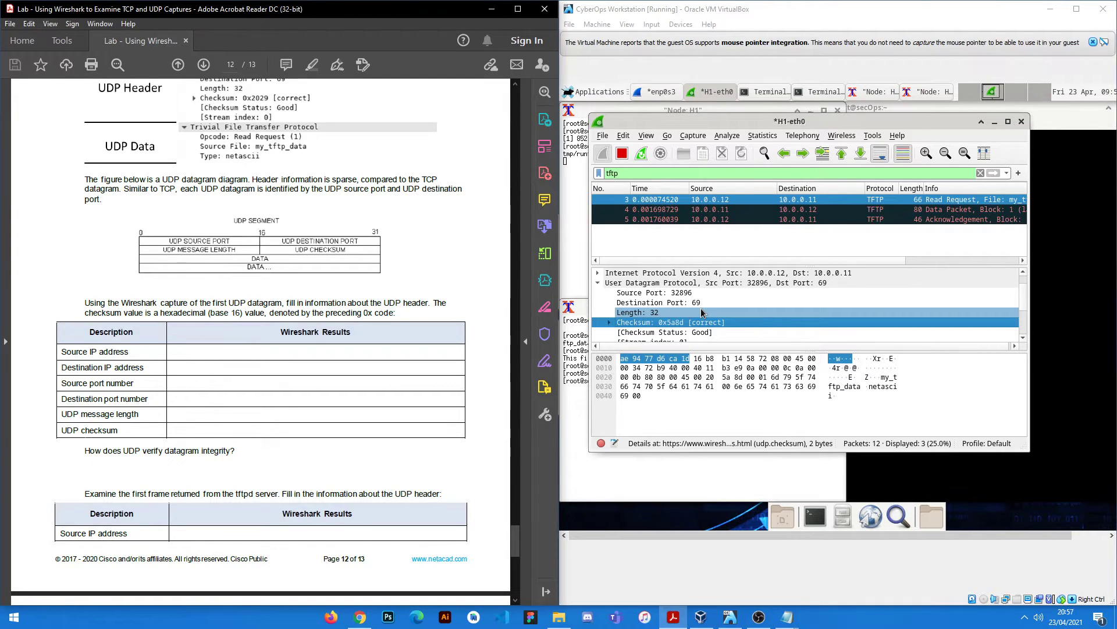
pyautogui.scroll(-3, 321, 340)
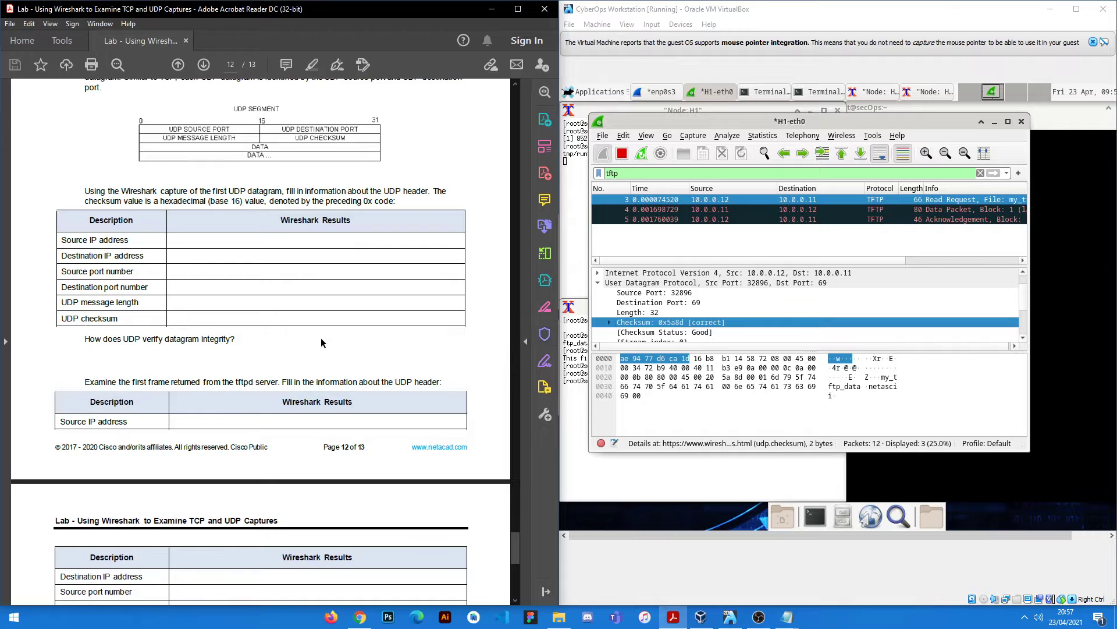
pyautogui.scroll(-3, 321, 338)
pyautogui.moveTo(85, 270); pyautogui.dragTo(454, 259)
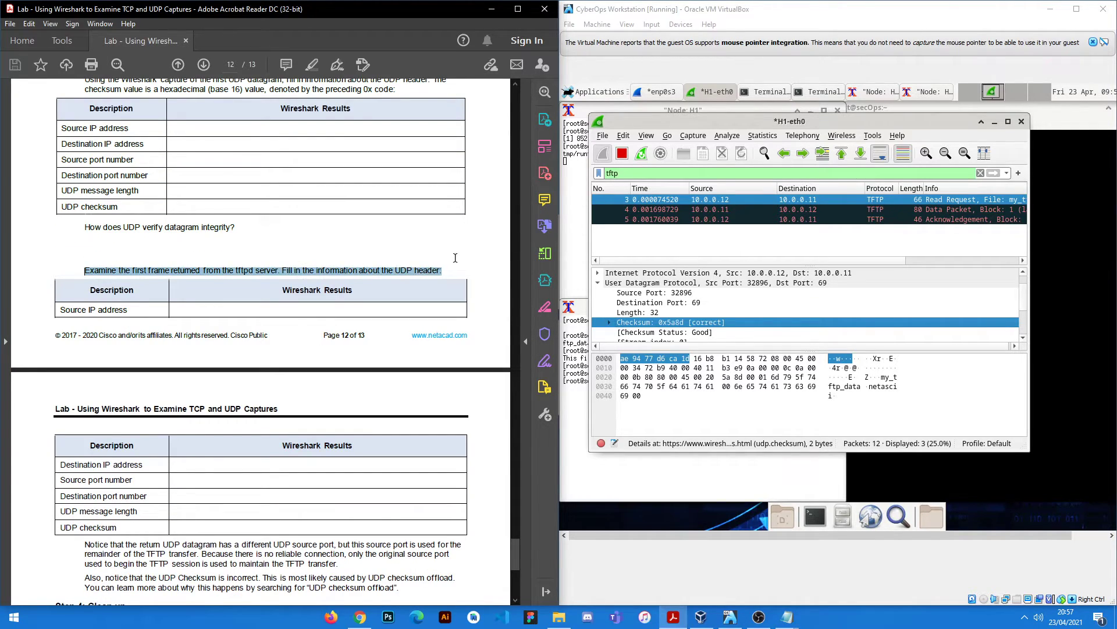
pyautogui.click(281, 242)
pyautogui.moveTo(236, 227); pyautogui.dragTo(84, 227)
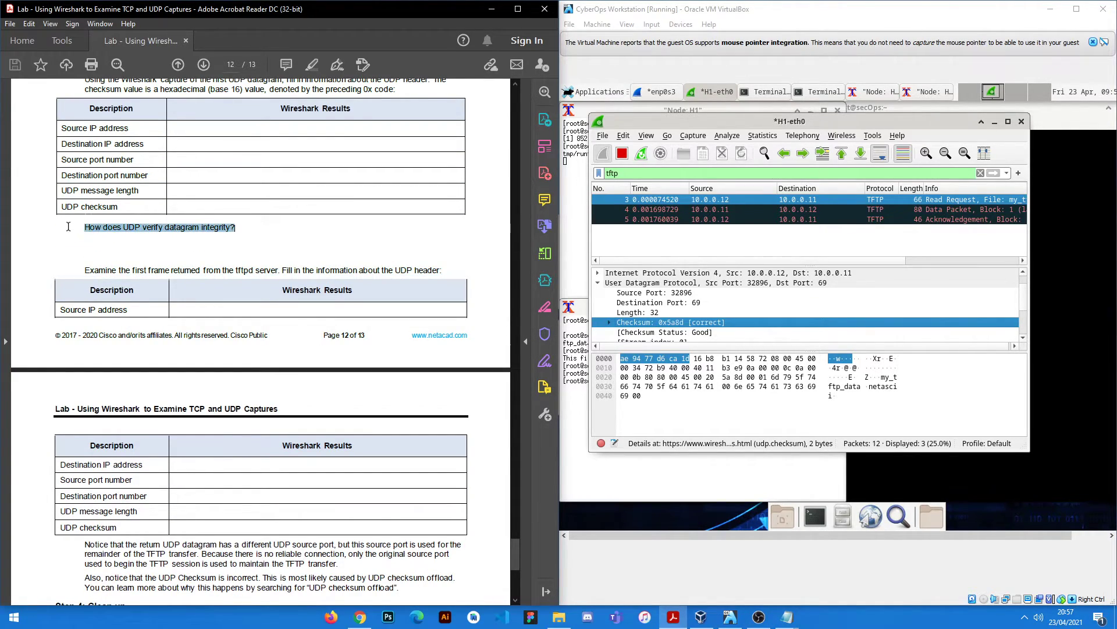
pyautogui.click(246, 232)
pyautogui.scroll(-3, 247, 232)
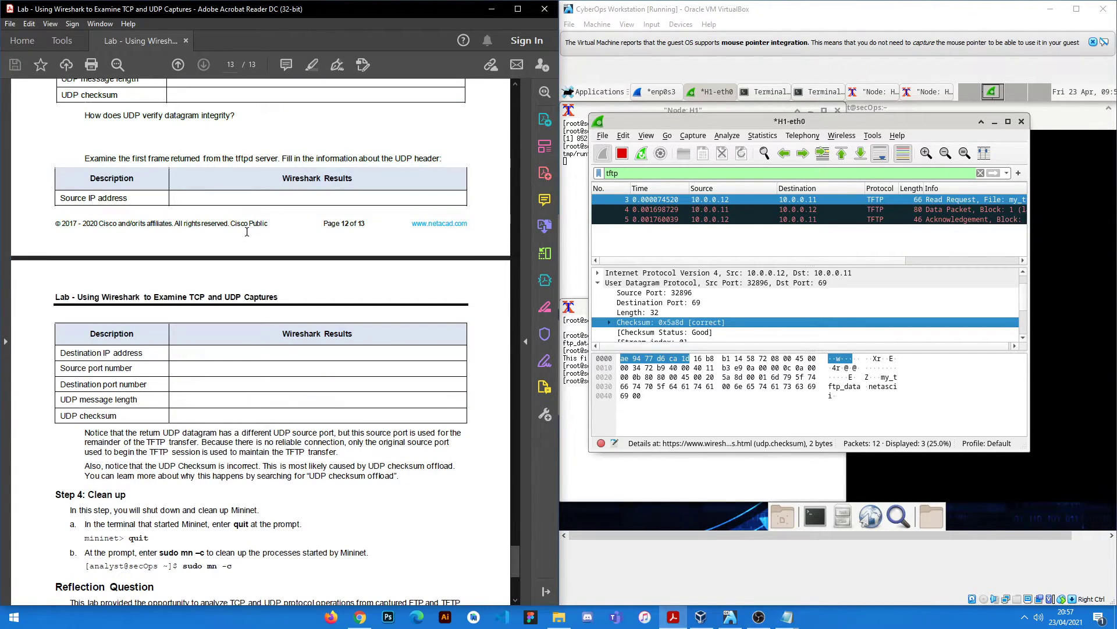
pyautogui.scroll(2, 247, 232)
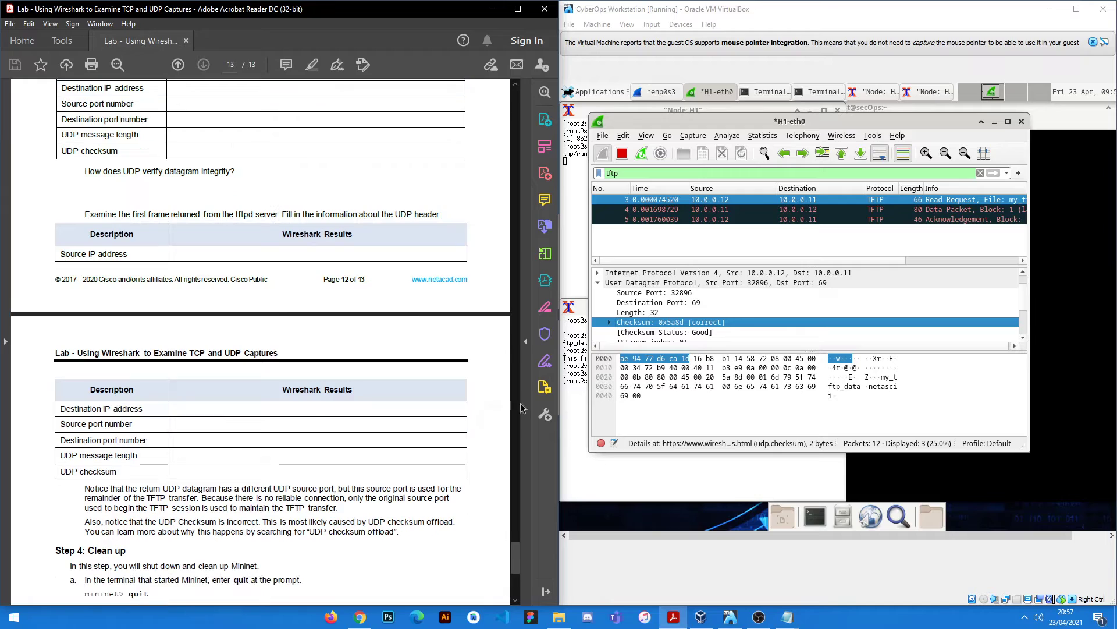
# Bring the Notepad notes back to the front and move them off the lab document's second UDP table.
pyautogui.moveTo(787, 615)
pyautogui.click(815, 568)
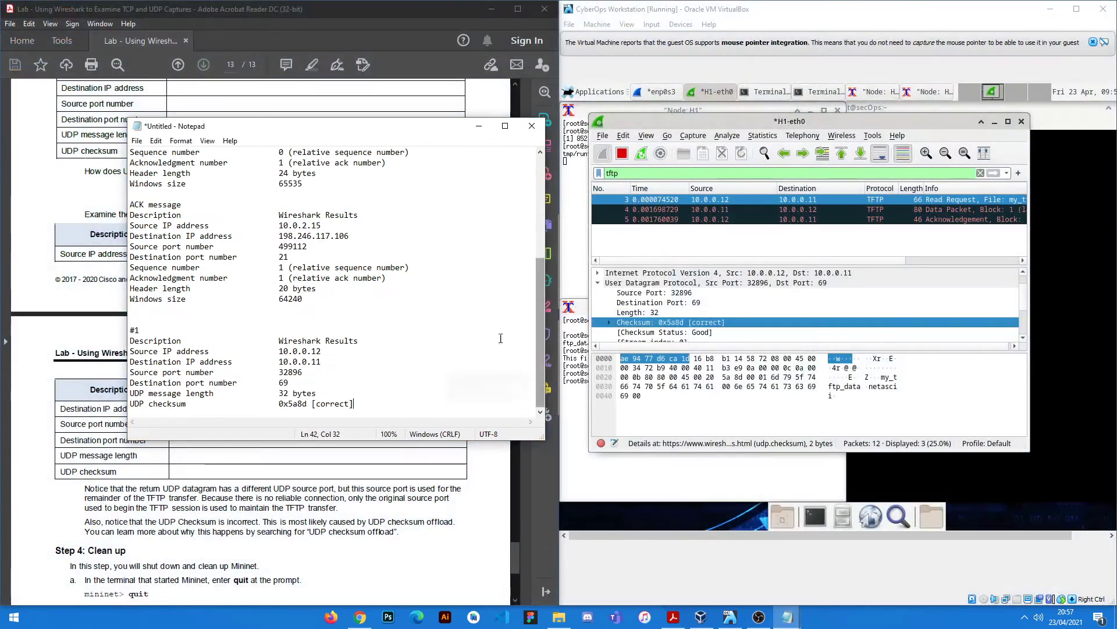
pyautogui.moveTo(378, 126); pyautogui.dragTo(762, 111)
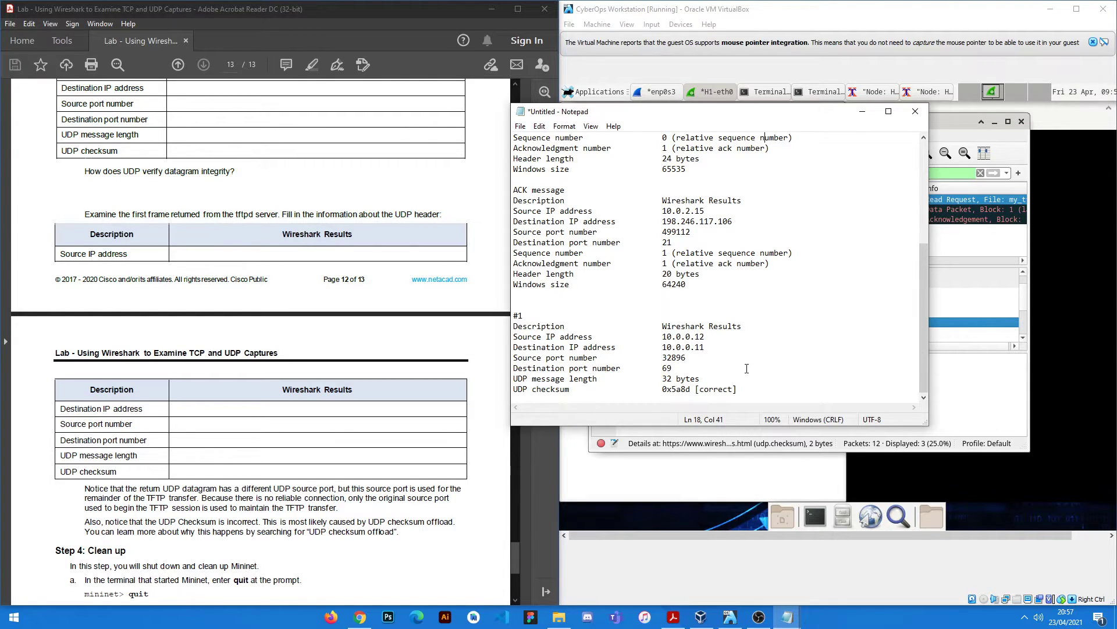
# Add a #2 heading at the end of the notes and copy the #1 UDP results table beneath it.
pyautogui.press('Return')
pyautogui.hotkey('ctrl', 'End')
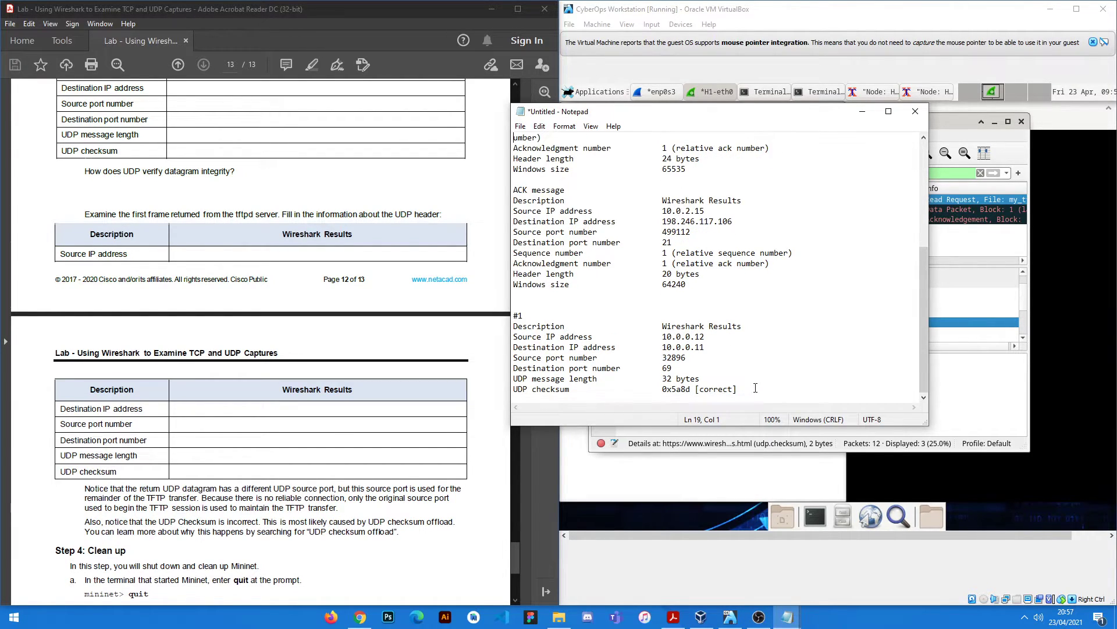
pyautogui.press('Return')
pyautogui.write('#2')
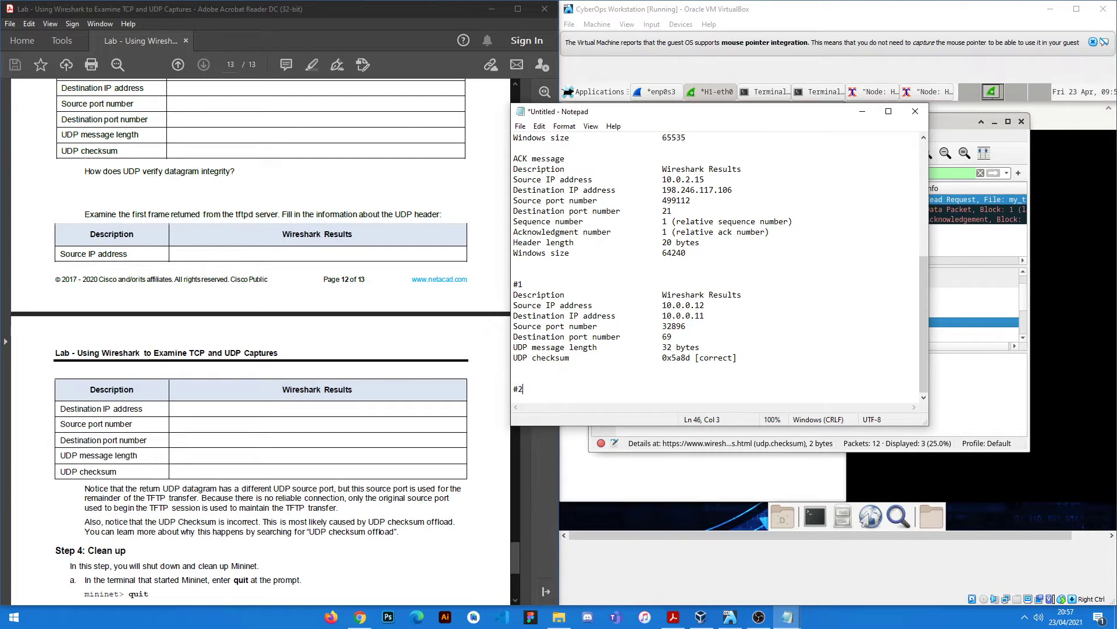
pyautogui.press('Return')
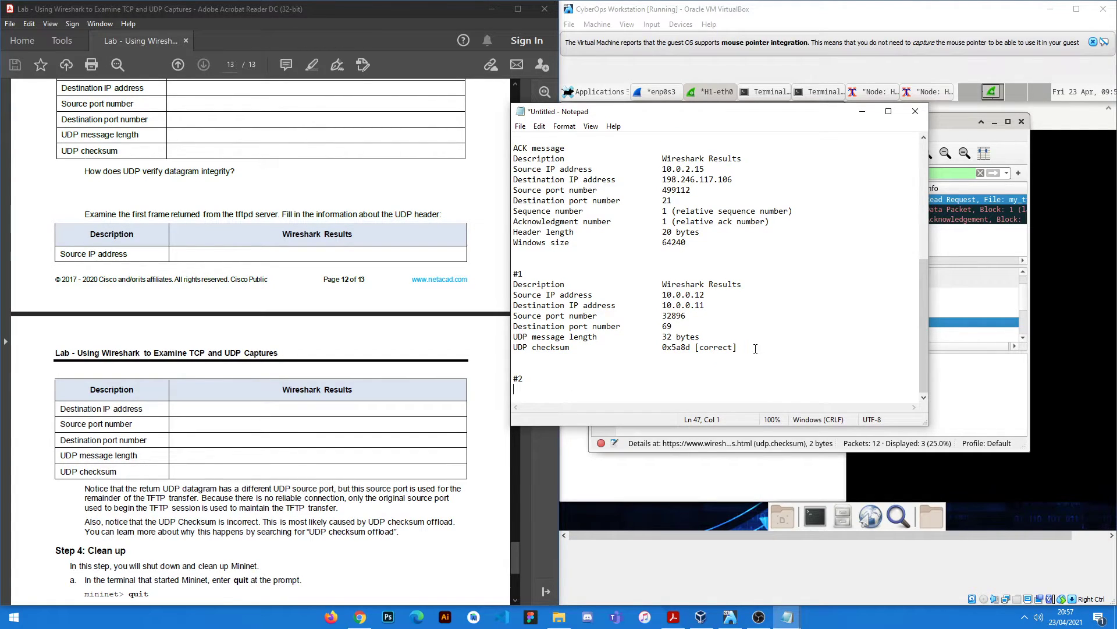
pyautogui.moveTo(755, 348); pyautogui.dragTo(513, 282)
pyautogui.hotkey('ctrl', 'c')
pyautogui.click(669, 388)
pyautogui.hotkey('ctrl', 'v')
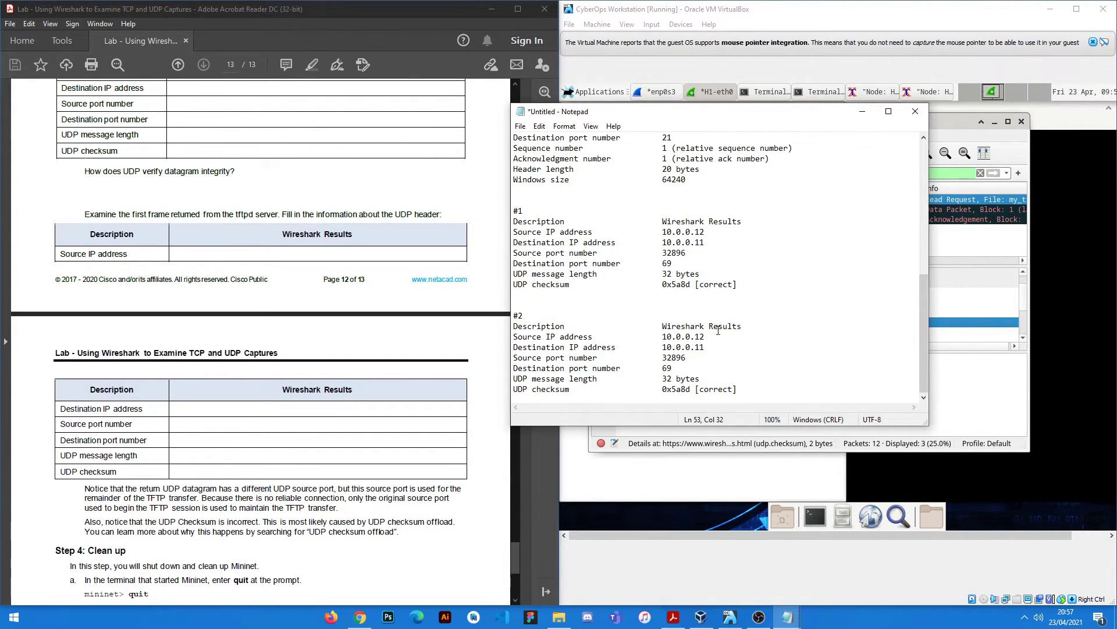
# Clear all the address, port, length and checksum values from the copied #2 table, keeping its row labels.
pyautogui.moveTo(718, 330); pyautogui.dragTo(662, 368)
pyautogui.press('Delete')
pyautogui.press('Delete')
pyautogui.press('Delete')
pyautogui.press('Delete')
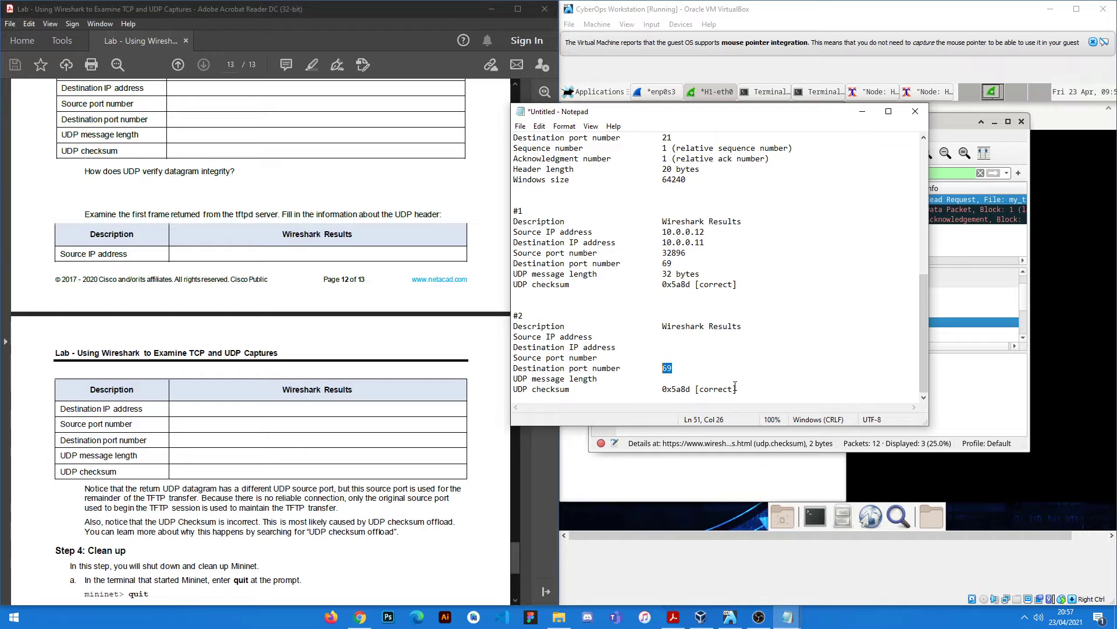
pyautogui.press('Delete')
pyautogui.moveTo(736, 389); pyautogui.dragTo(662, 389)
pyautogui.press('Delete')
# Move the notes clear of the capture and show the UDP details of packet 4, the TFTP server's data packet.
pyautogui.moveTo(792, 111); pyautogui.dragTo(459, 109)
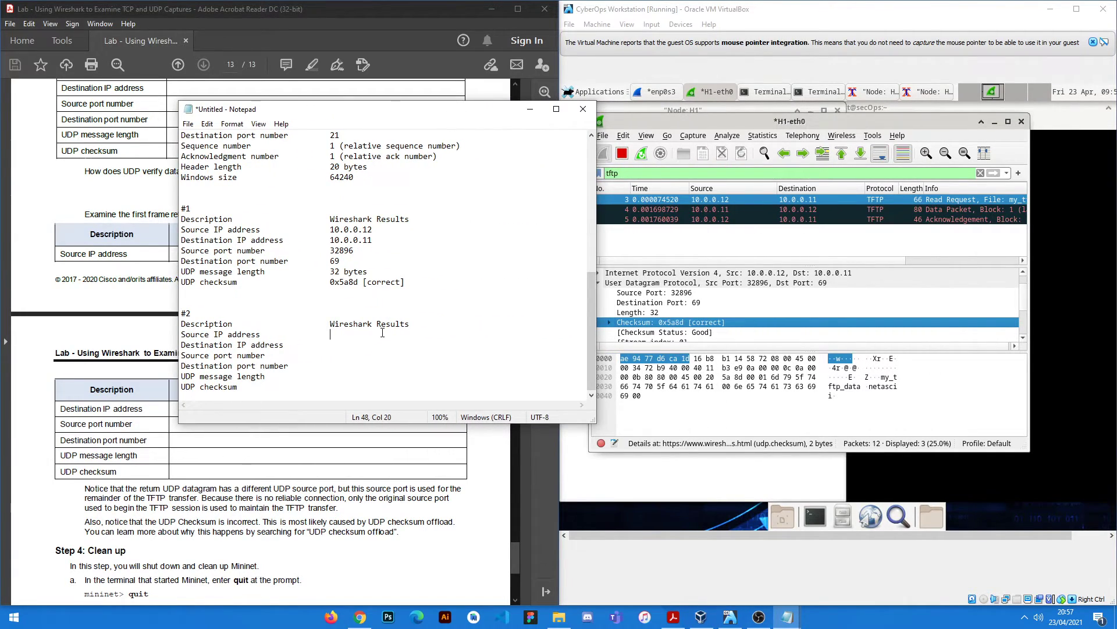
pyautogui.click(728, 209)
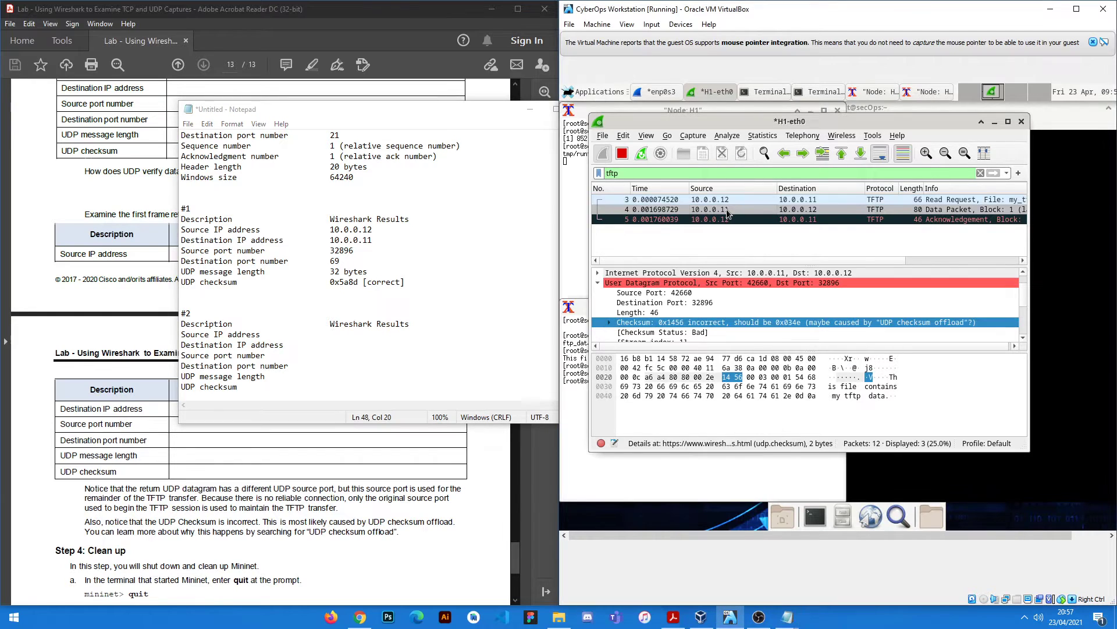
pyautogui.click(395, 110)
pyautogui.moveTo(395, 111); pyautogui.dragTo(358, 104)
pyautogui.click(698, 282)
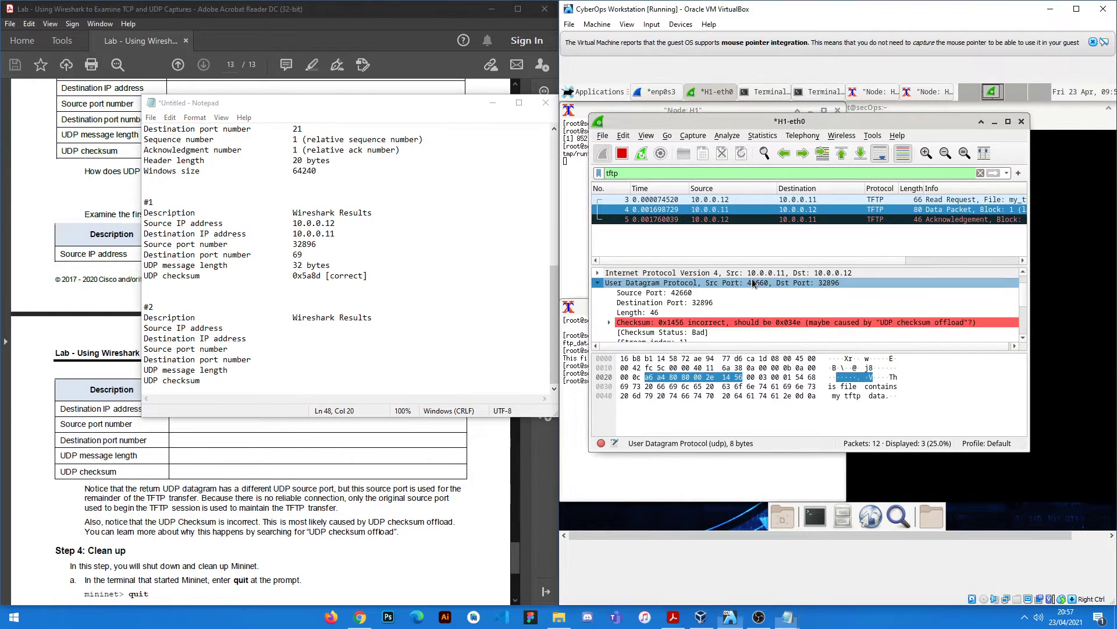
pyautogui.click(306, 331)
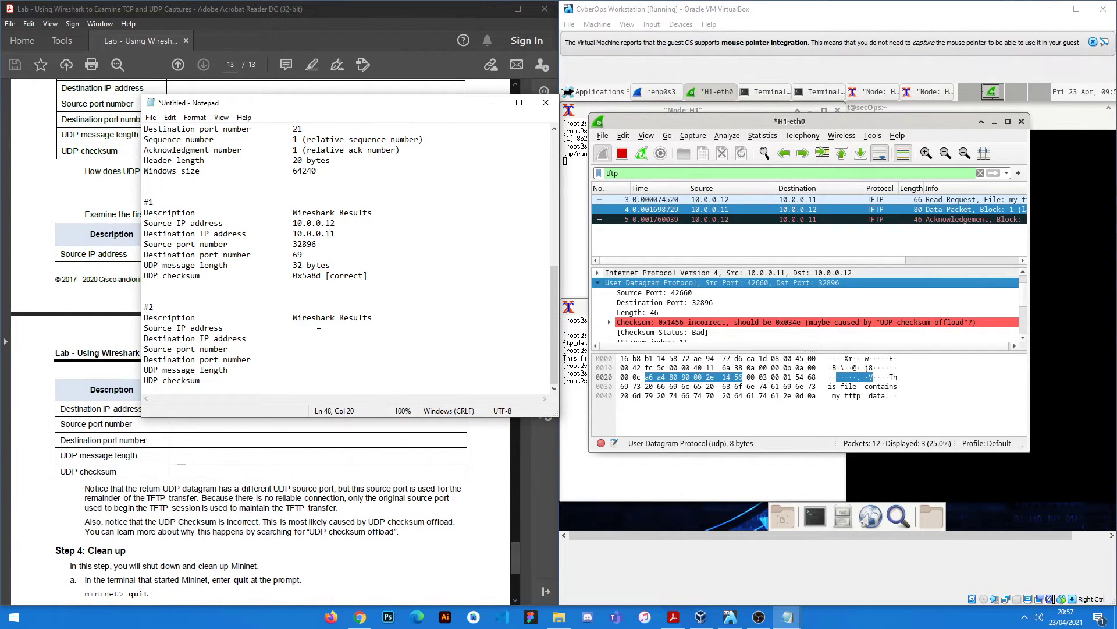
# Look up packet 4's IP addresses and record source 10.0.0.11 and destination 10.0.0.12 in the #2 table.
pyautogui.click(669, 272)
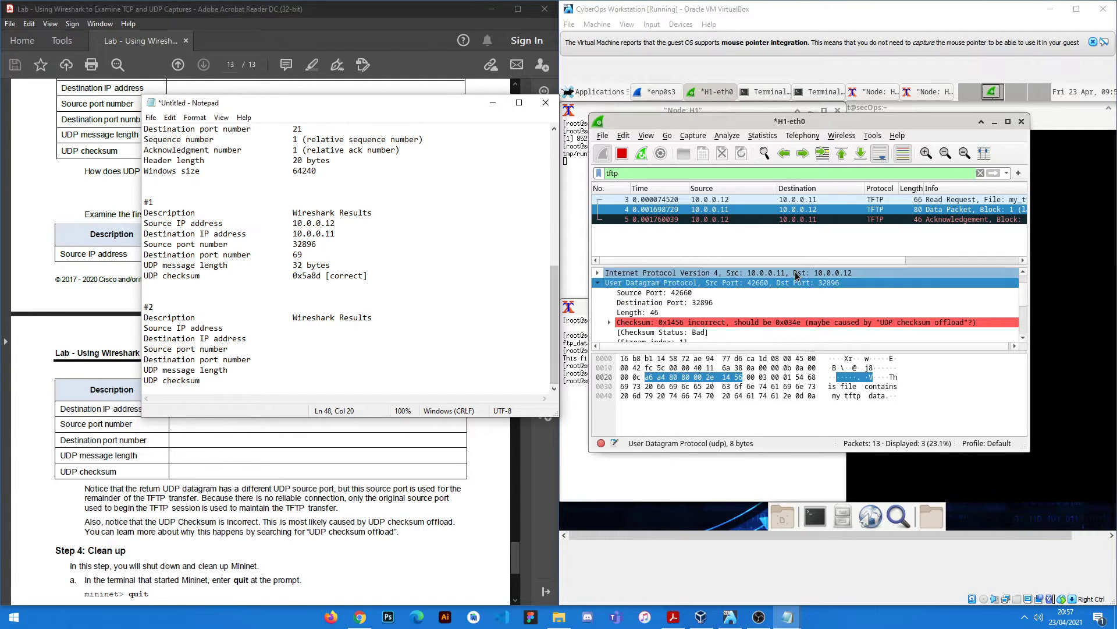
pyautogui.click(342, 335)
pyautogui.write('10.0.011')
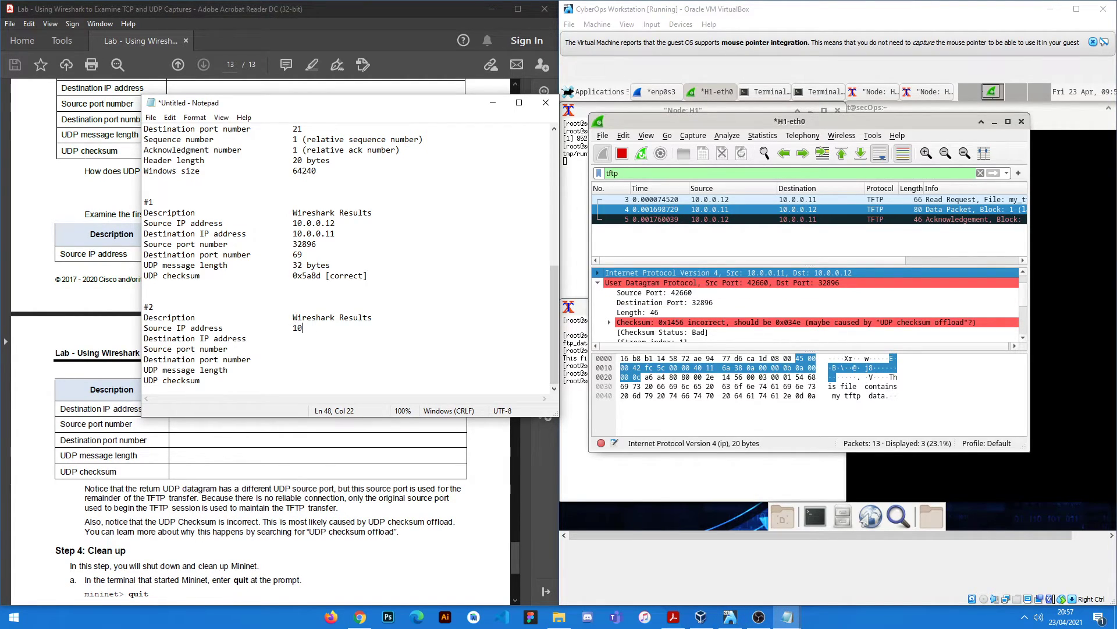
pyautogui.press('BackSpace')
pyautogui.press('BackSpace')
pyautogui.write('.11')
pyautogui.write('10.0.012')
pyautogui.press('BackSpace')
pyautogui.press('BackSpace')
pyautogui.write('.12')
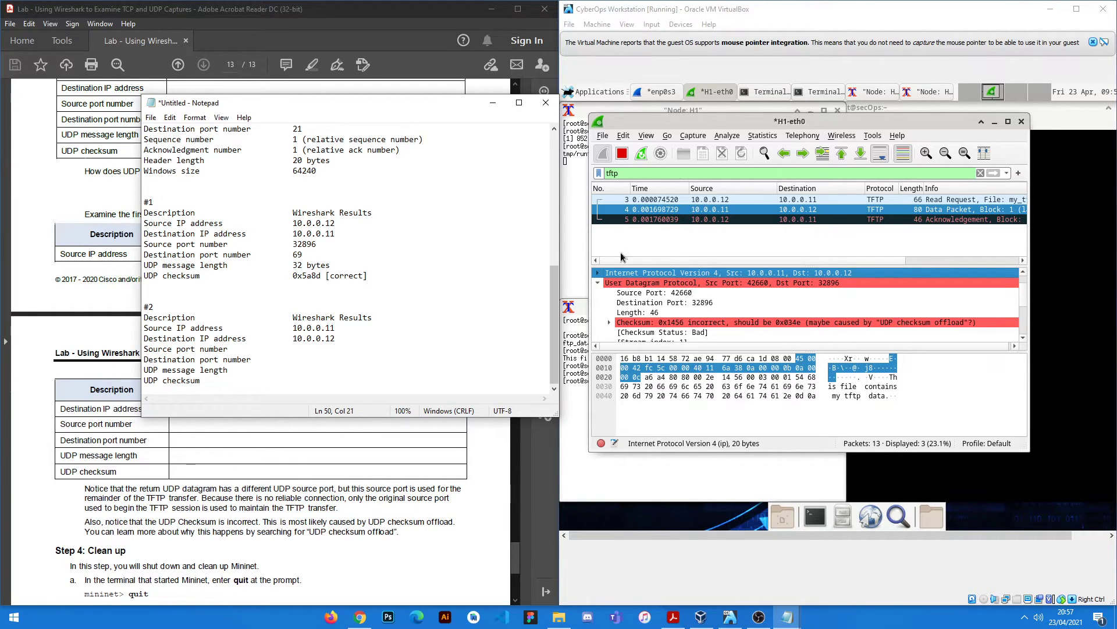
# Look up packet 4's UDP ports and record source port 42660 and destination port 32896 in the #2 table.
pyautogui.click(653, 292)
pyautogui.click(323, 351)
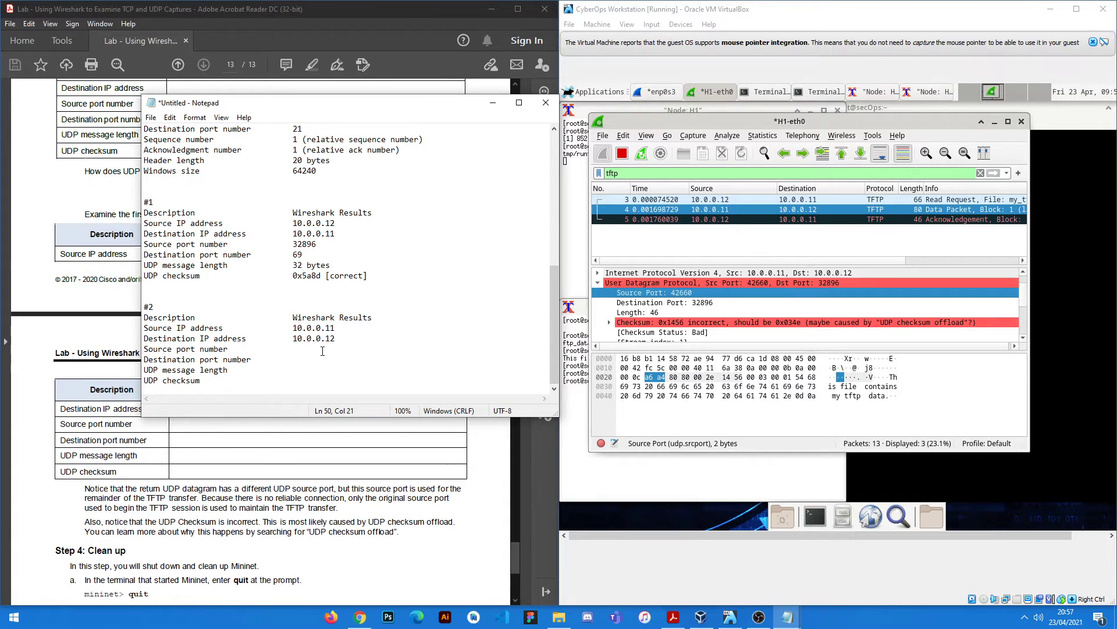
pyautogui.write('42660')
pyautogui.click(697, 302)
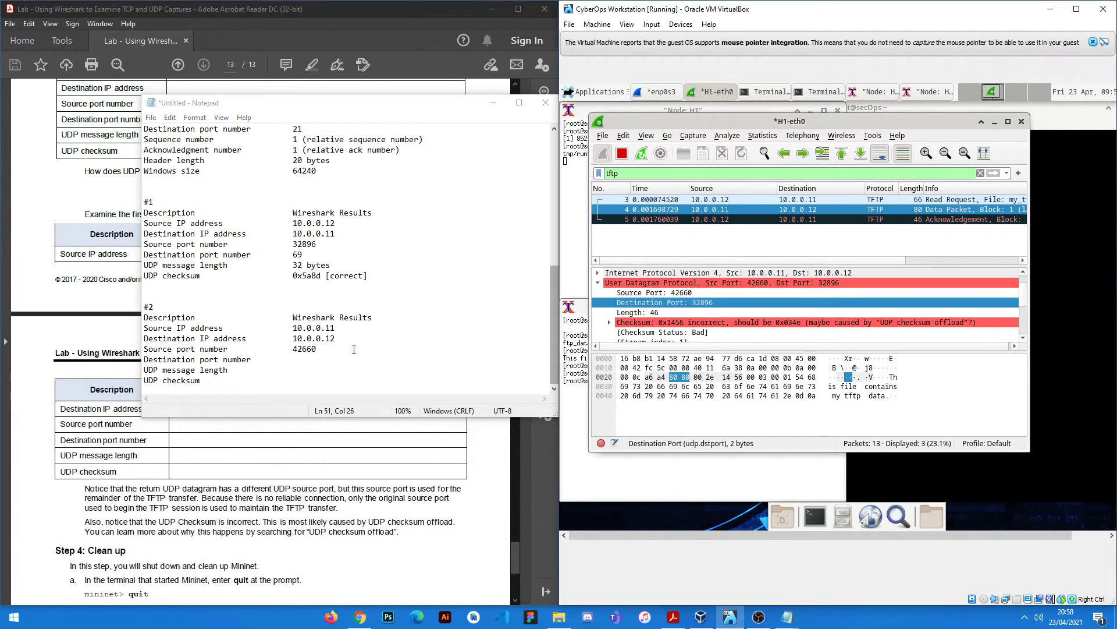
pyautogui.click(354, 361)
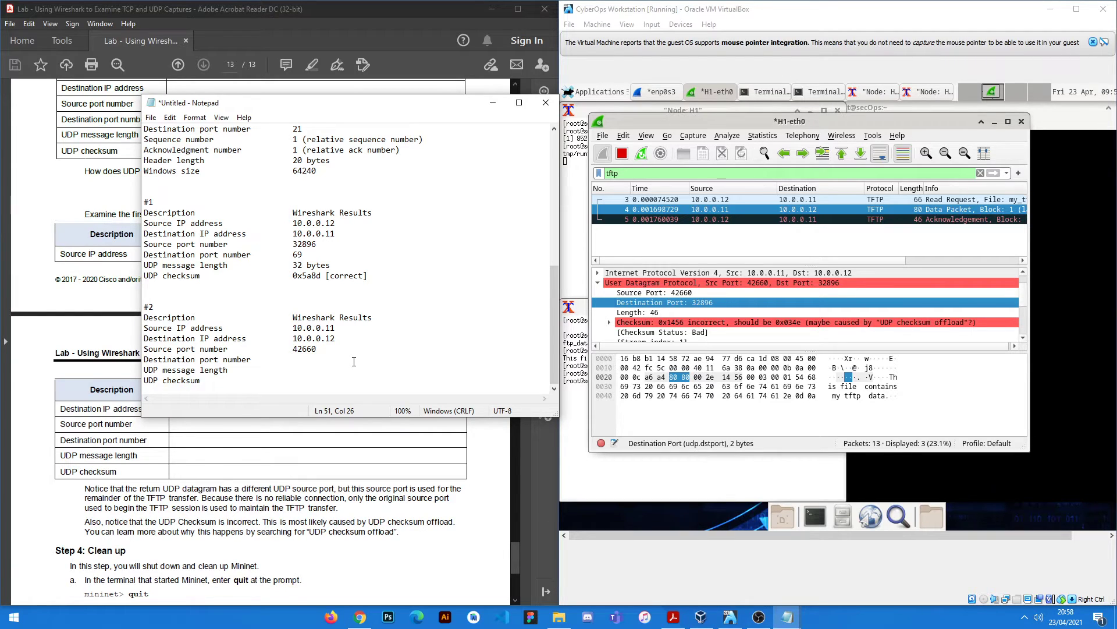
pyautogui.write('32896')
# Record packet 4's UDP message length as 46 bytes and its checksum as 0x1456, marked incorrect, in the #2 table.
pyautogui.click(293, 370)
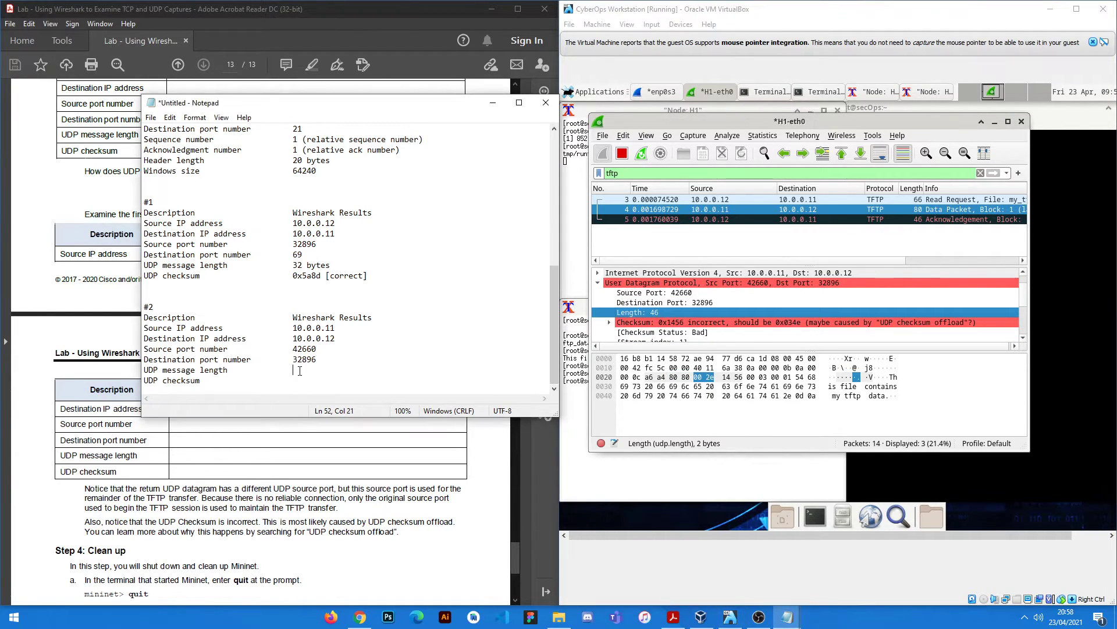
pyautogui.write('46 bytes')
pyautogui.click(302, 379)
pyautogui.scroll(-1, 724, 333)
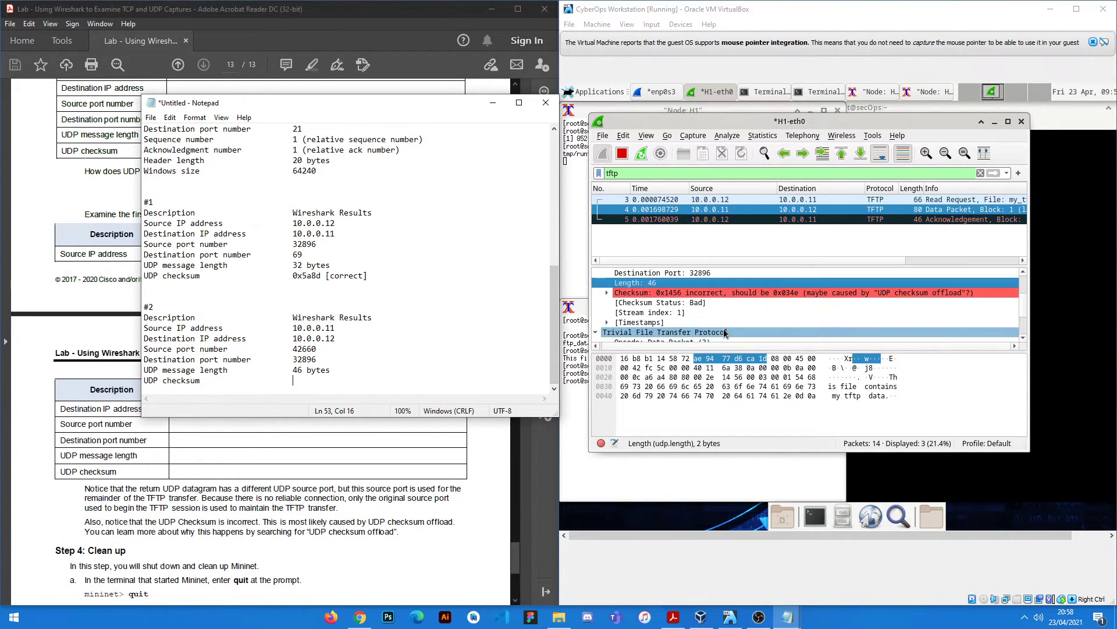
pyautogui.click(721, 292)
pyautogui.click(350, 381)
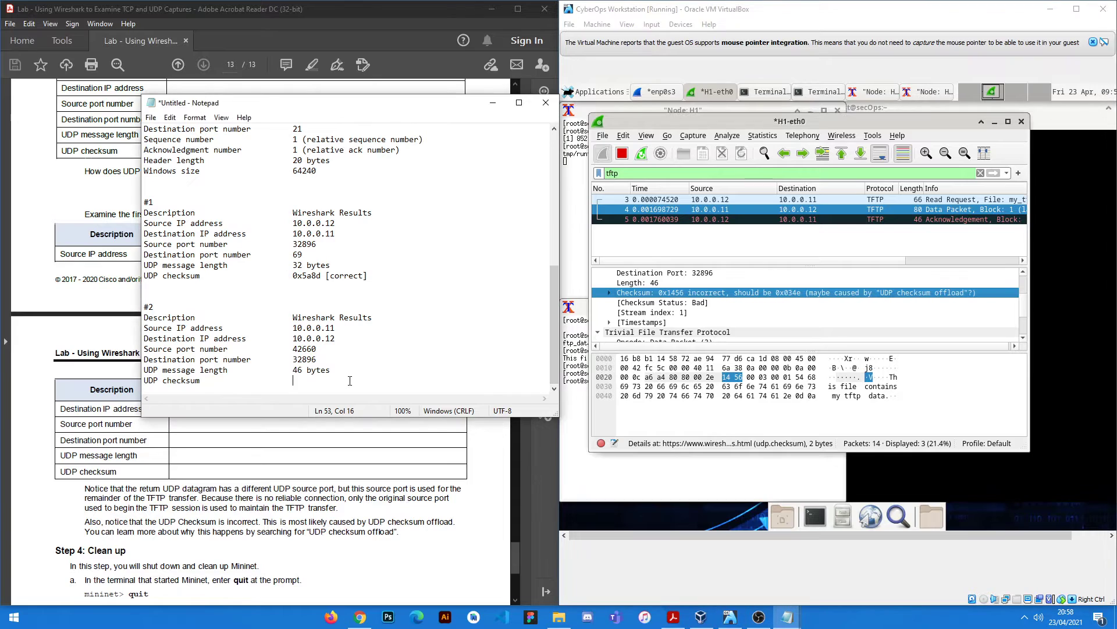
pyautogui.write('0x1456 [incorrect')
# Minimize the notes and read the lab's remarks on the return datagram and its Step 4 clean-up instructions.
pyautogui.moveTo(382, 95); pyautogui.dragTo(382, 106)
pyautogui.click(493, 113)
pyautogui.scroll(-3, 225, 260)
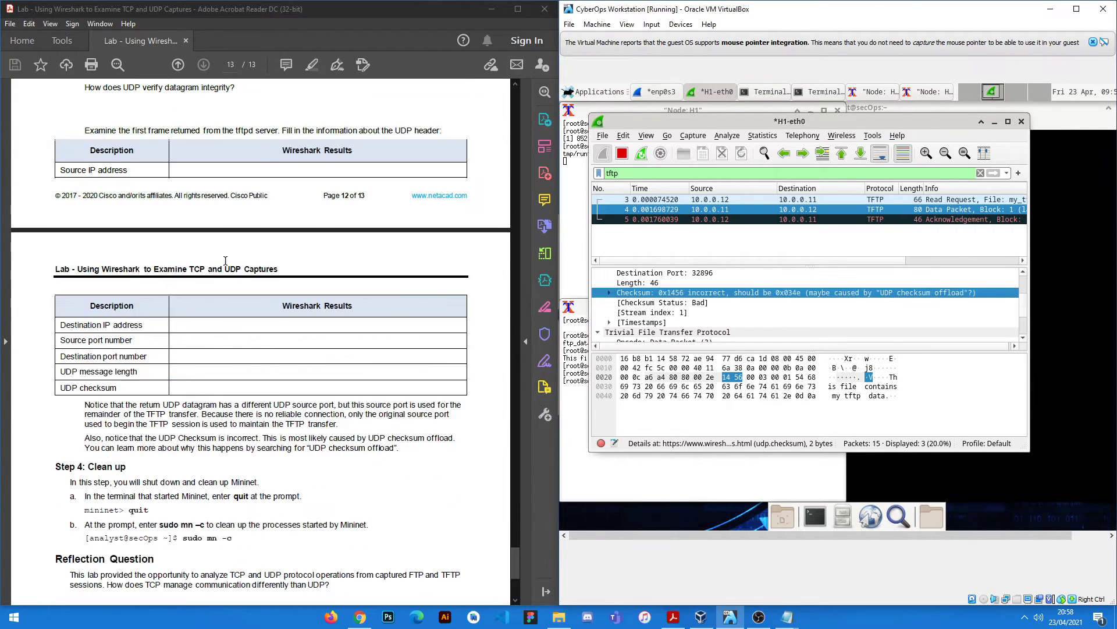
pyautogui.scroll(-3, 225, 260)
pyautogui.scroll(-1, 227, 264)
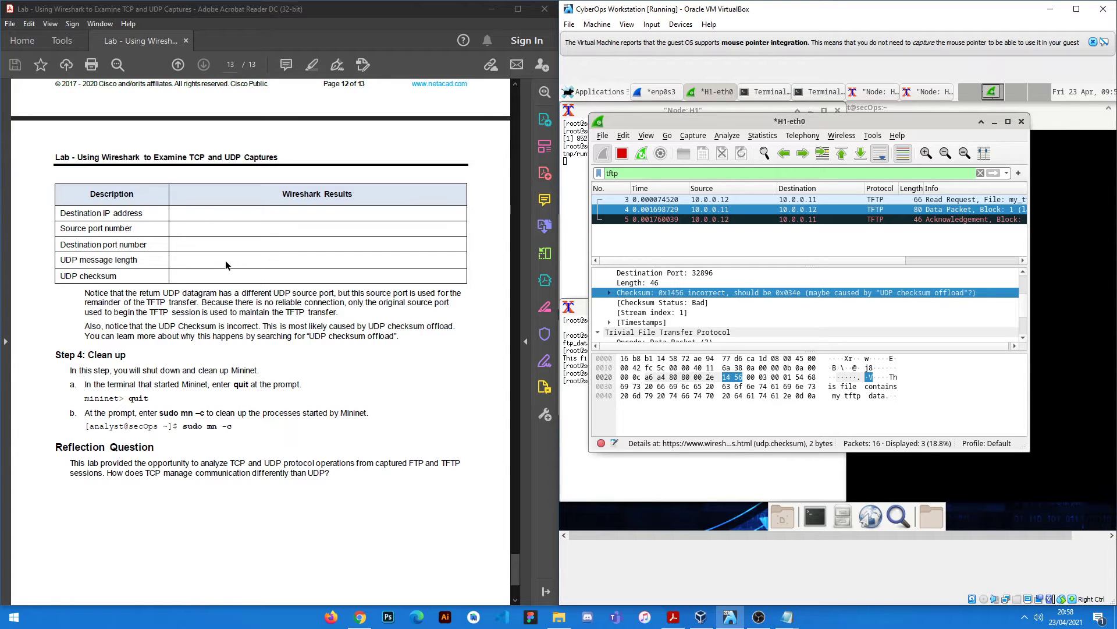
pyautogui.scroll(1, 246, 256)
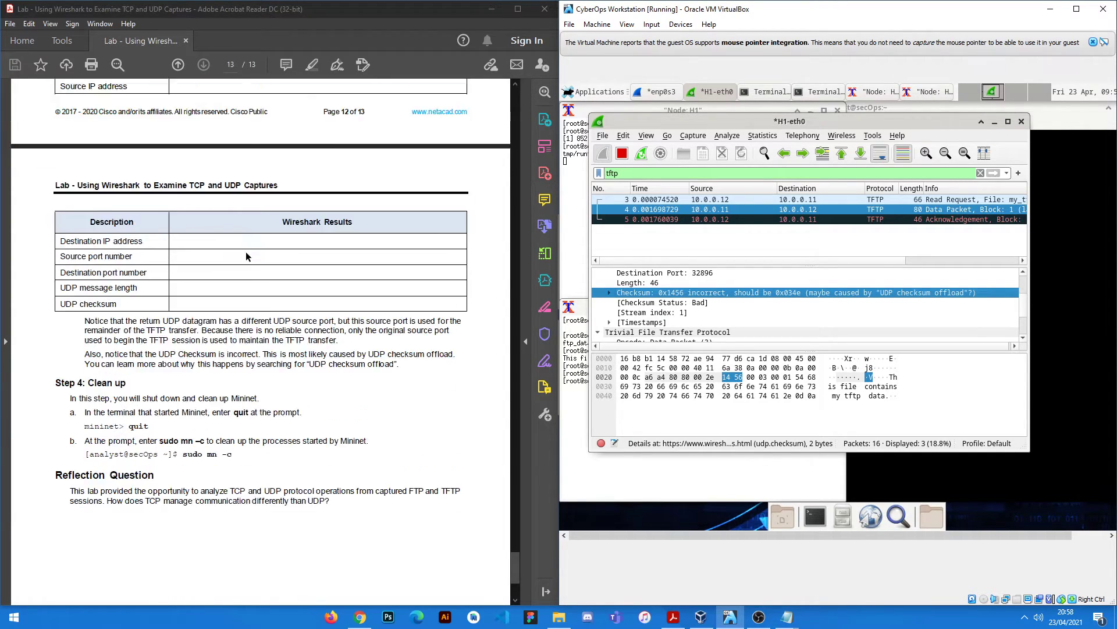
pyautogui.scroll(3, 246, 256)
pyautogui.scroll(-3, 244, 262)
pyautogui.tripleClick(115, 385)
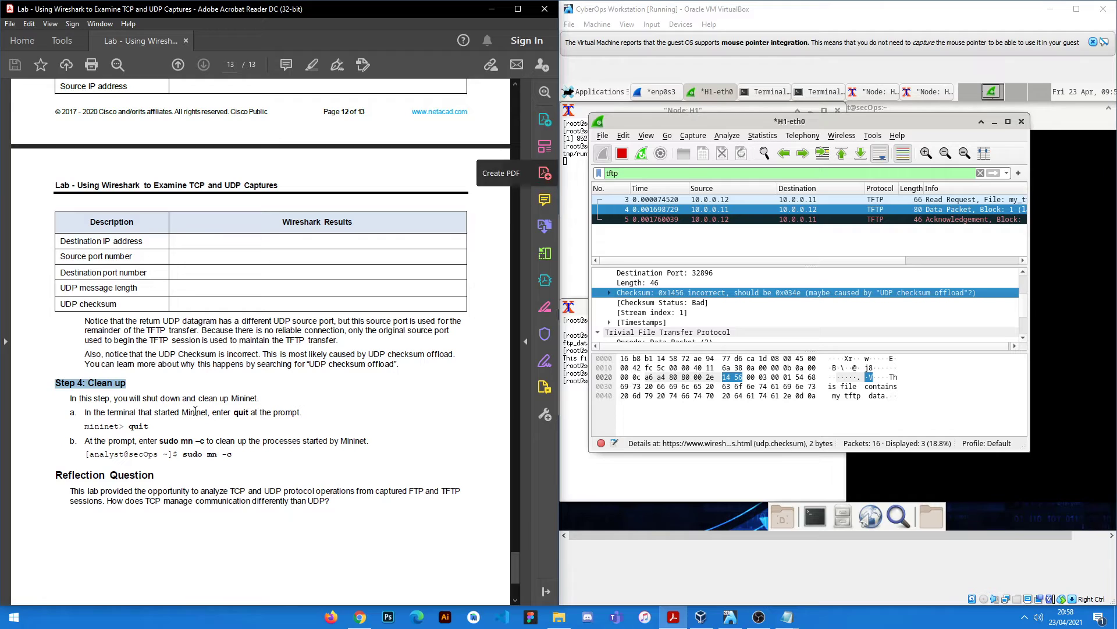
# Shut down Mininet by running quit in the terminal that started it.
pyautogui.click(753, 96)
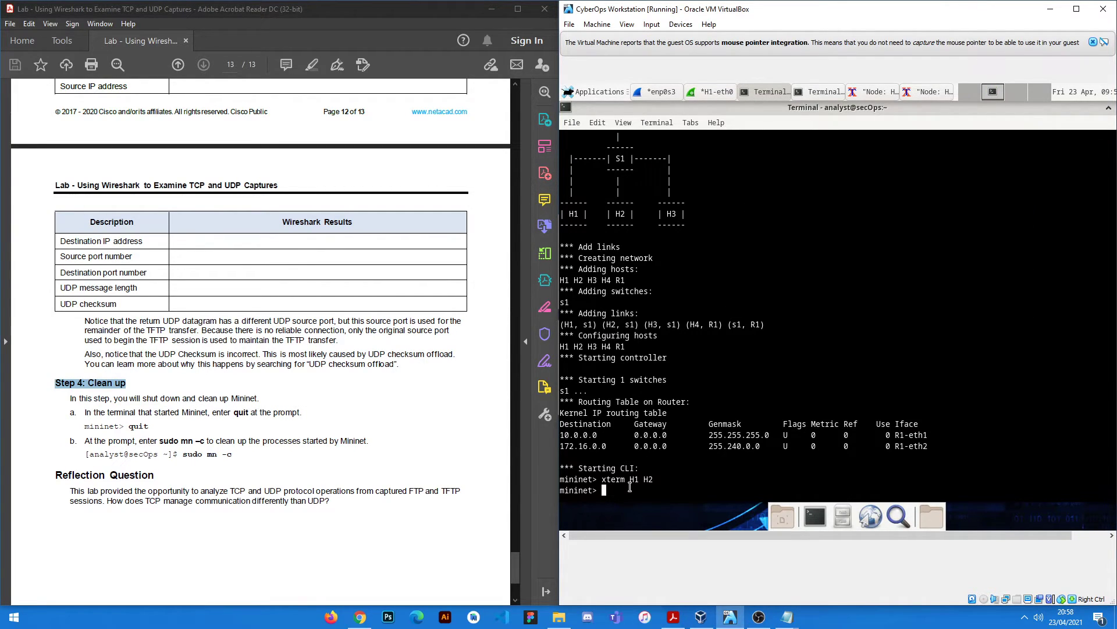
pyautogui.write('quit')
pyautogui.press('Return')
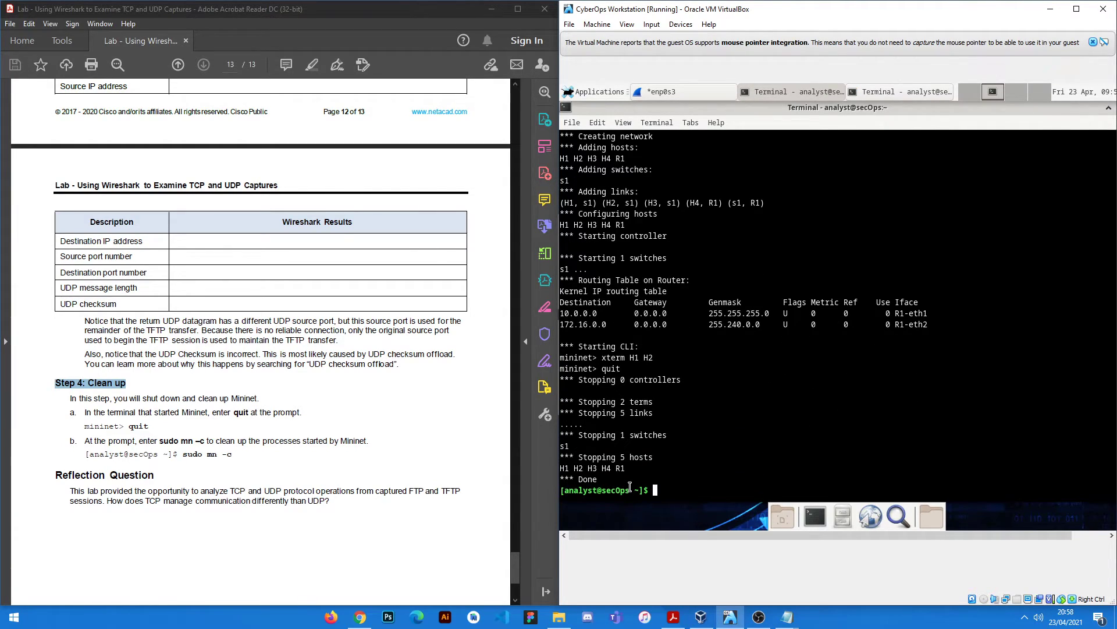
# Clean up the processes started by Mininet with sudo mn -c, entering the sudo account password.
pyautogui.write('sudo mn -c')
pyautogui.press('Return')
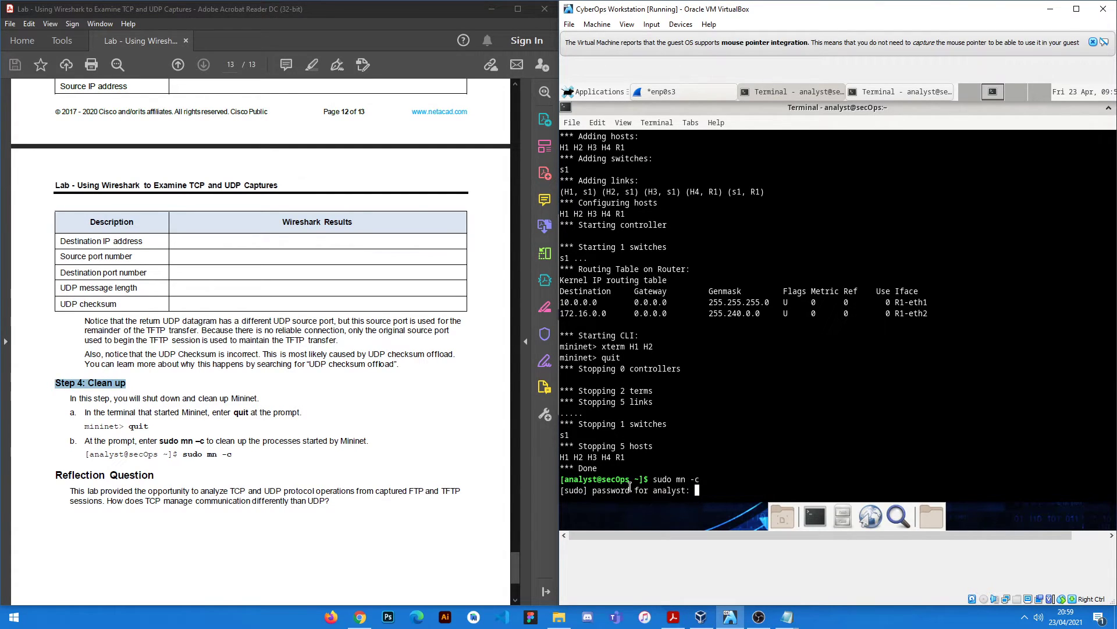
pyautogui.press('Return')
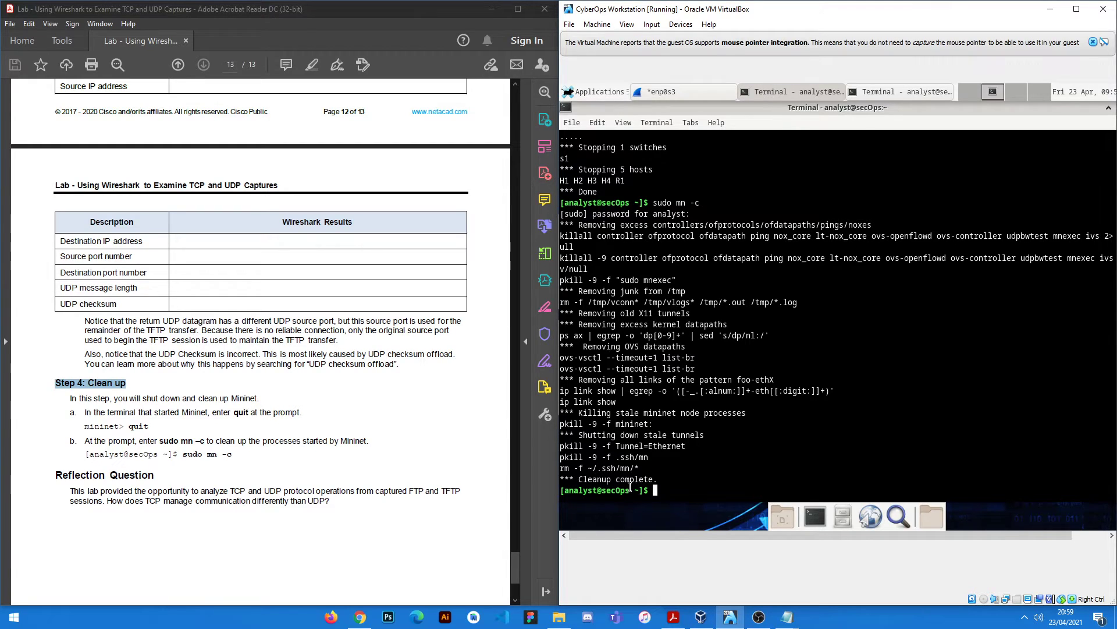
# Read the lab's Reflection Question on how TCP manages communication differently than UDP.
pyautogui.scroll(-2, 179, 438)
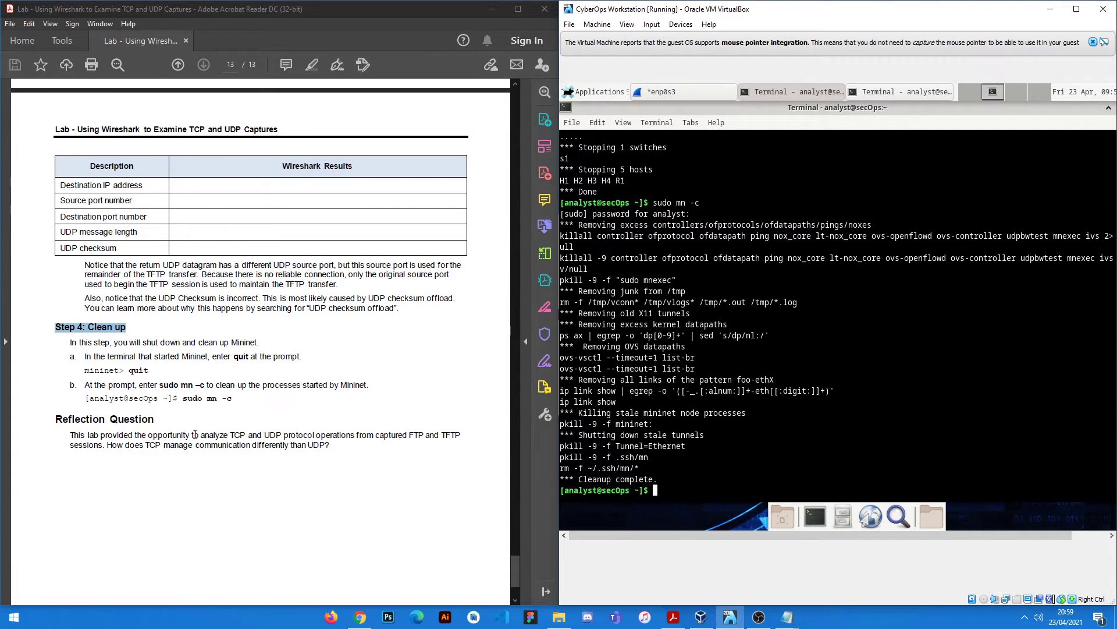
pyautogui.doubleClick(216, 437)
pyautogui.click(215, 437)
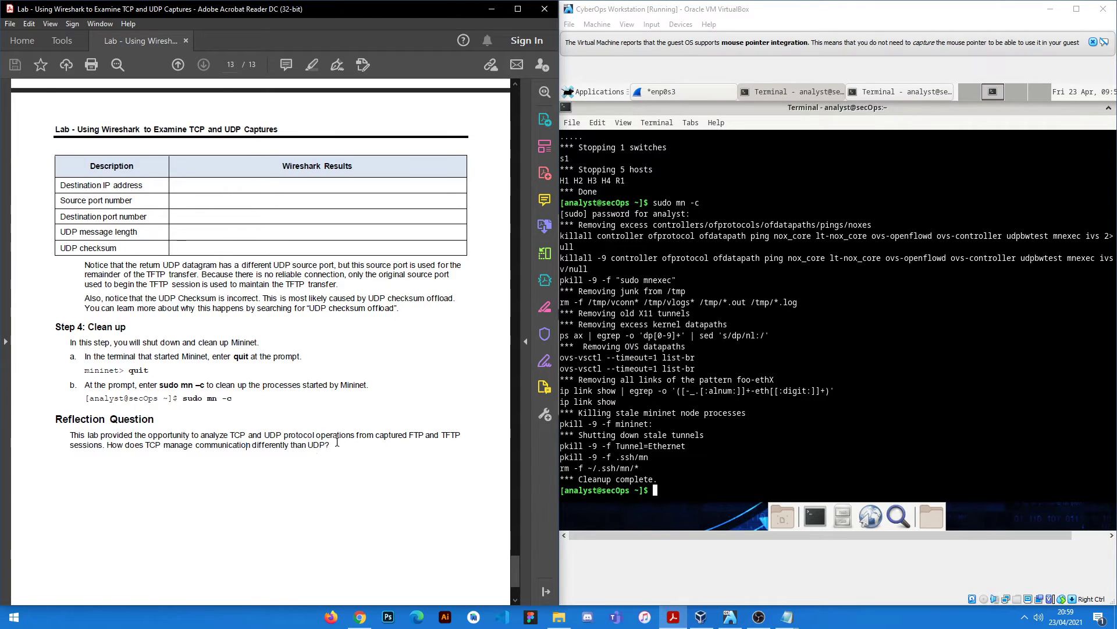
pyautogui.doubleClick(364, 436)
pyautogui.click(401, 441)
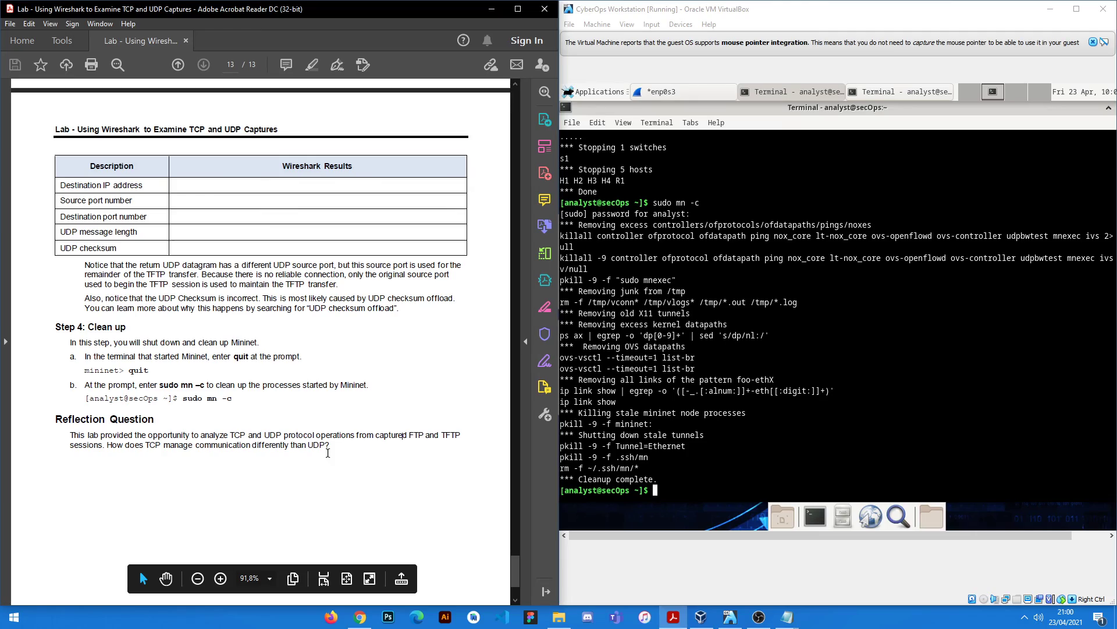
# Return to the first page of the lab document with its Part 1 and Part 2 topologies.
pyautogui.scroll(8, 431, 442)
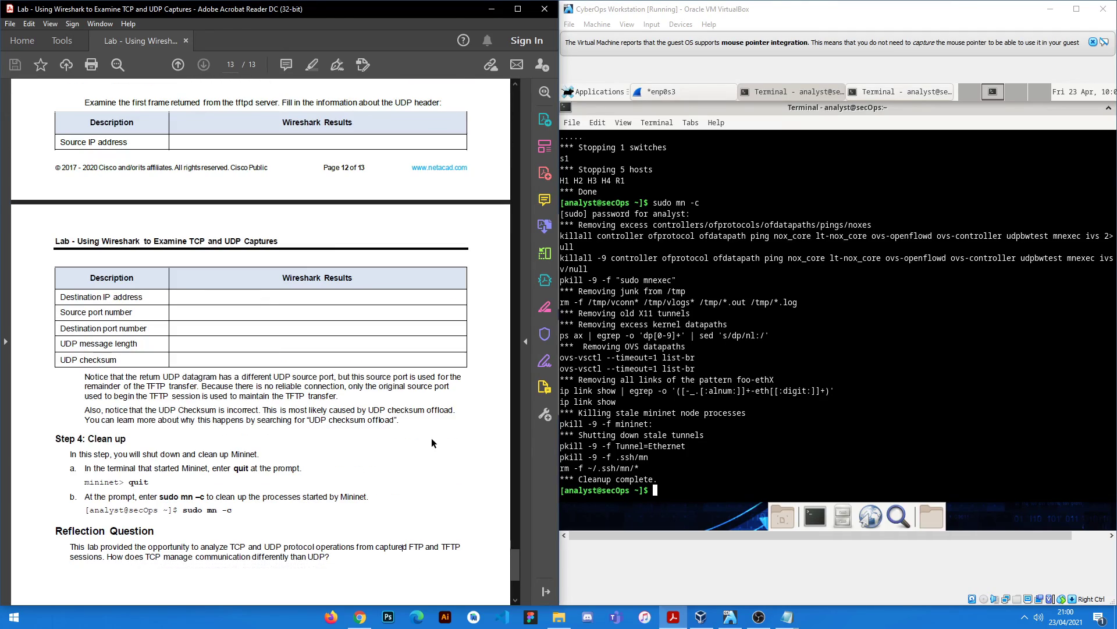
pyautogui.scroll(2, 431, 443)
pyautogui.click(512, 120)
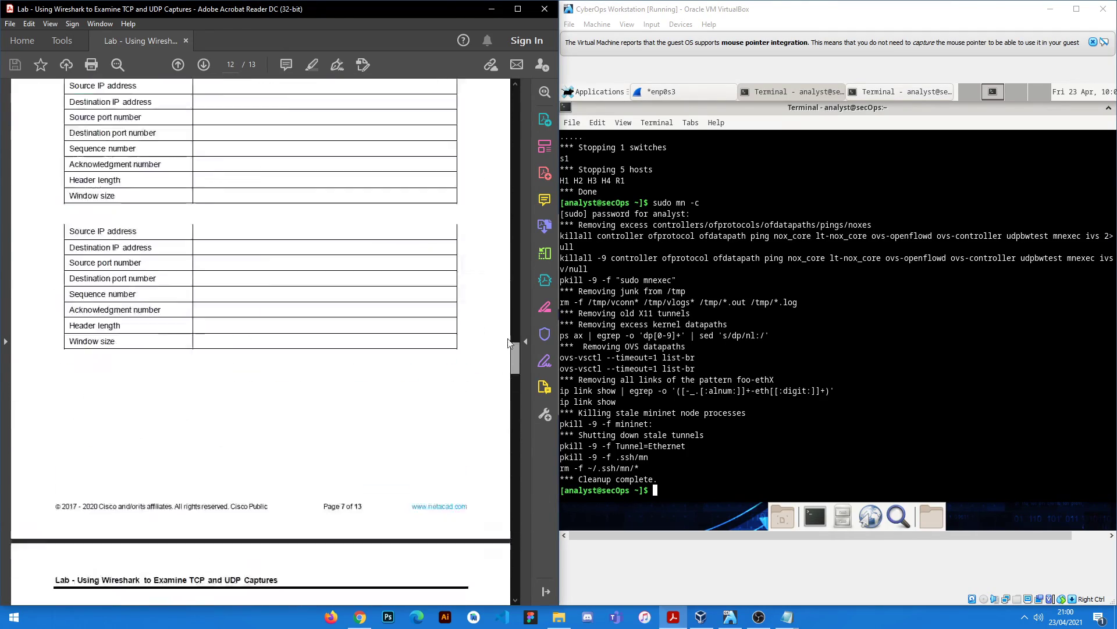
pyautogui.scroll(5, 472, 123)
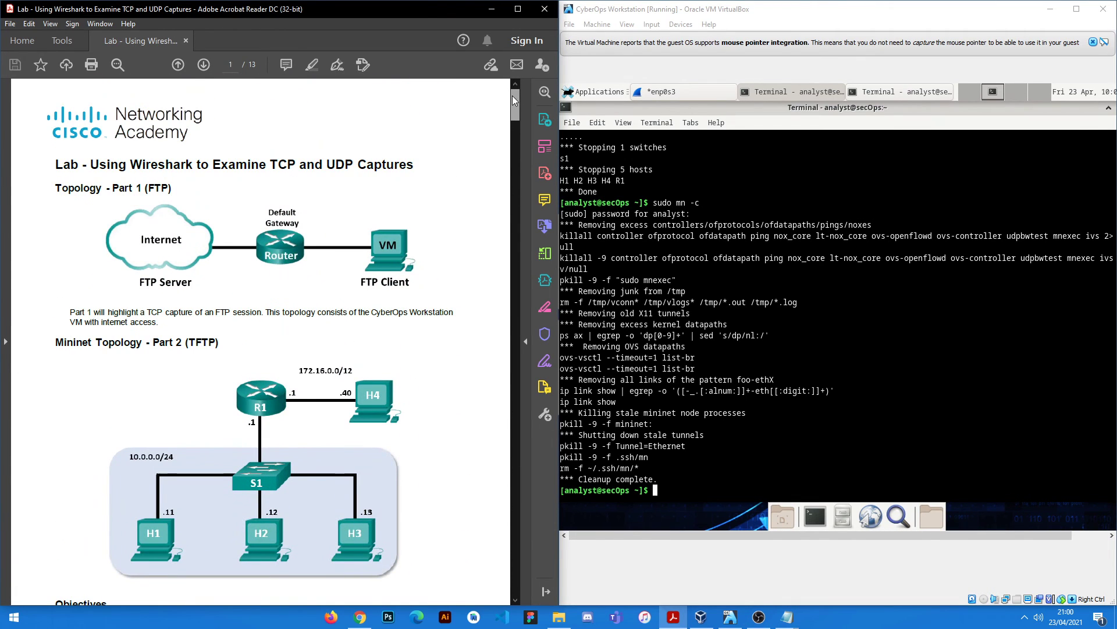